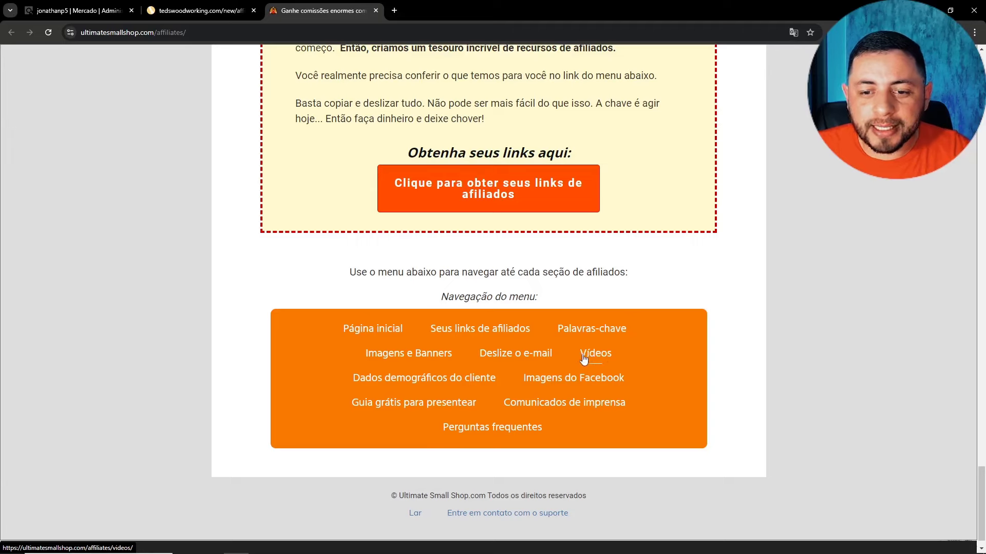
Open the Ultimate Small Shop customer demographics page, look through its audience infographic and close the page
click(431, 381)
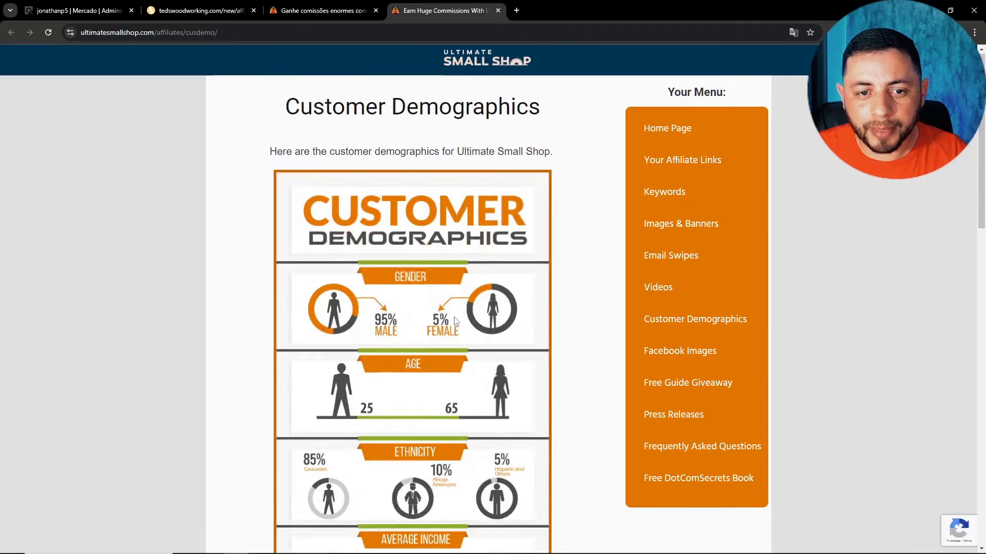
scroll(454, 320, down, 14)
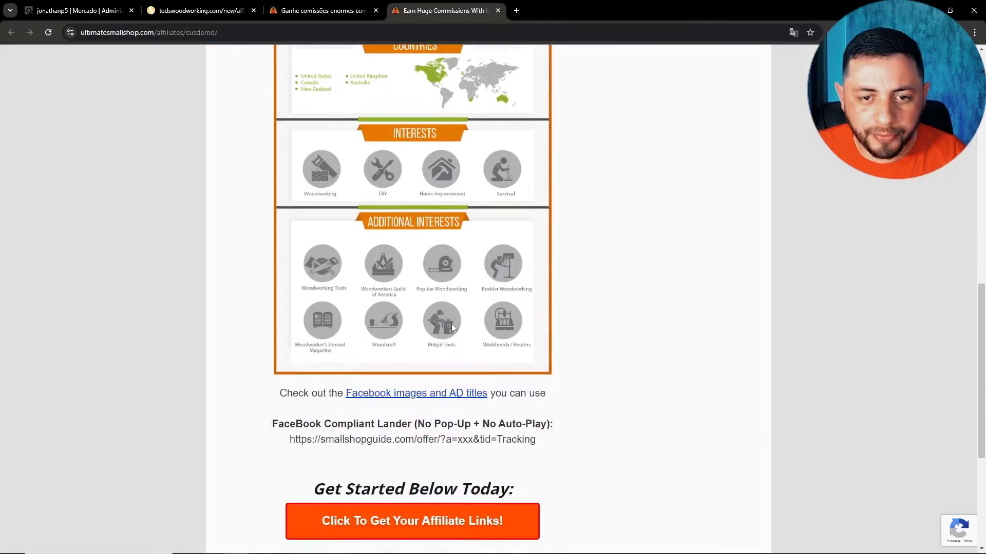
scroll(451, 326, down, 5)
scroll(394, 370, up, 6)
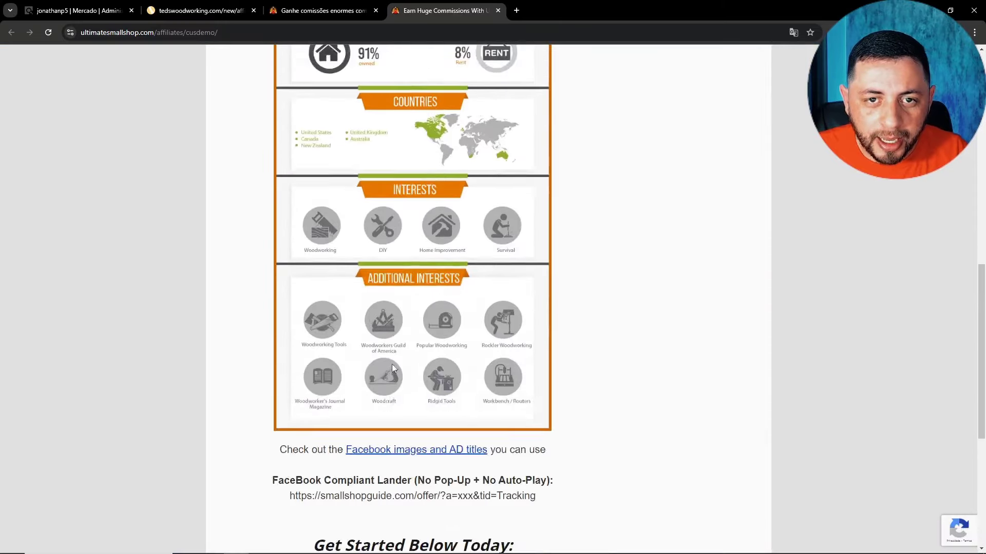
scroll(392, 368, up, 10)
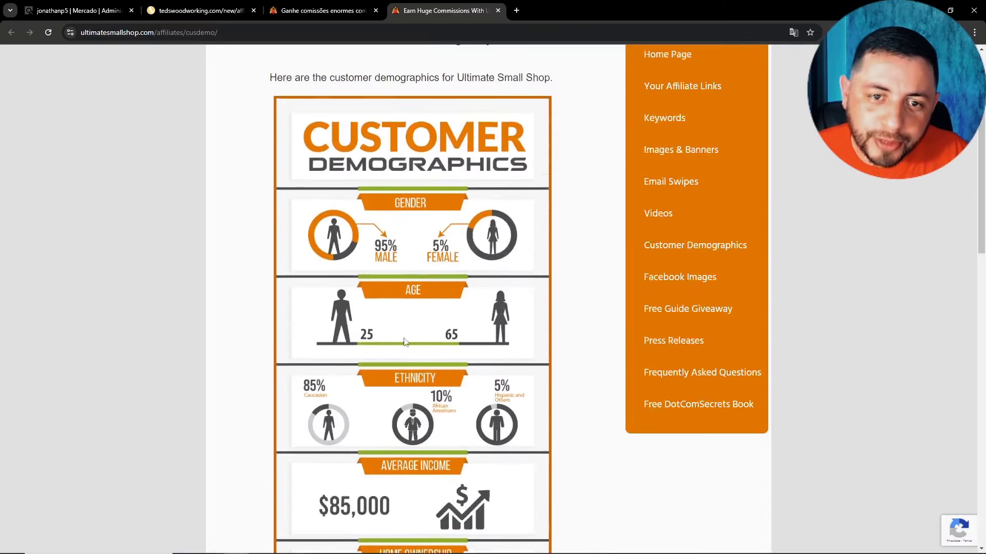
scroll(404, 342, up, 2)
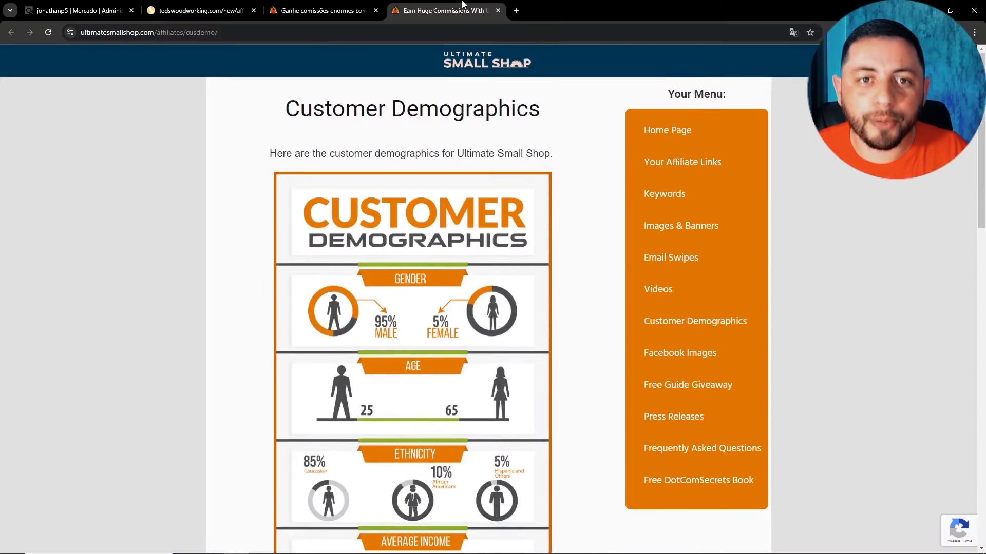
click(497, 10)
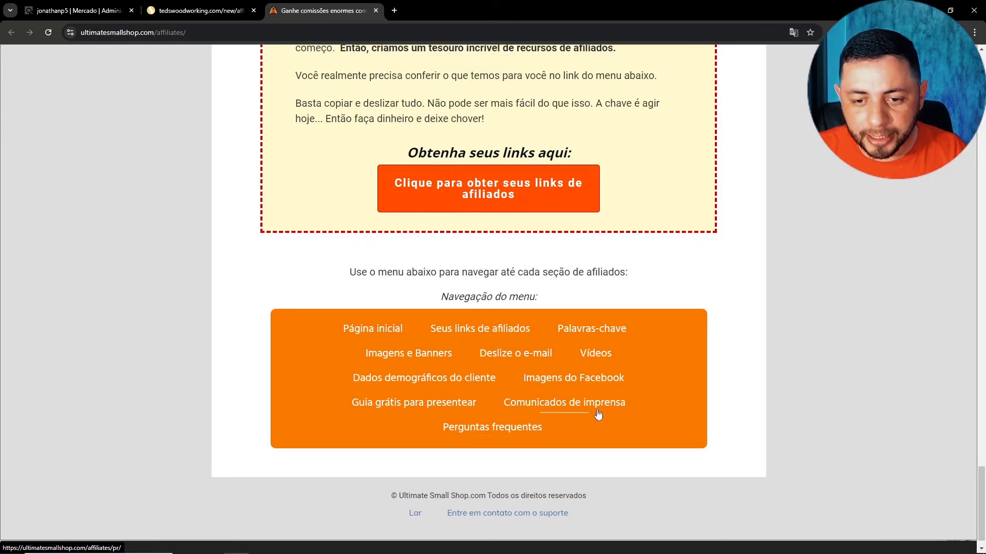
Open the Ultimate Small Shop affiliate videos page, and expand the PASSO 02 branch in the MindMeister mind map
click(598, 356)
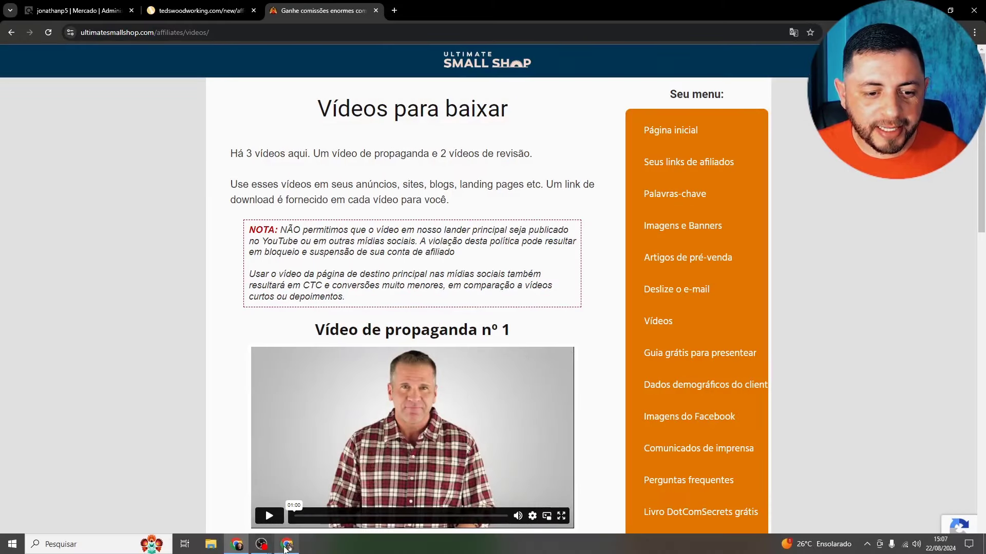
click(287, 544)
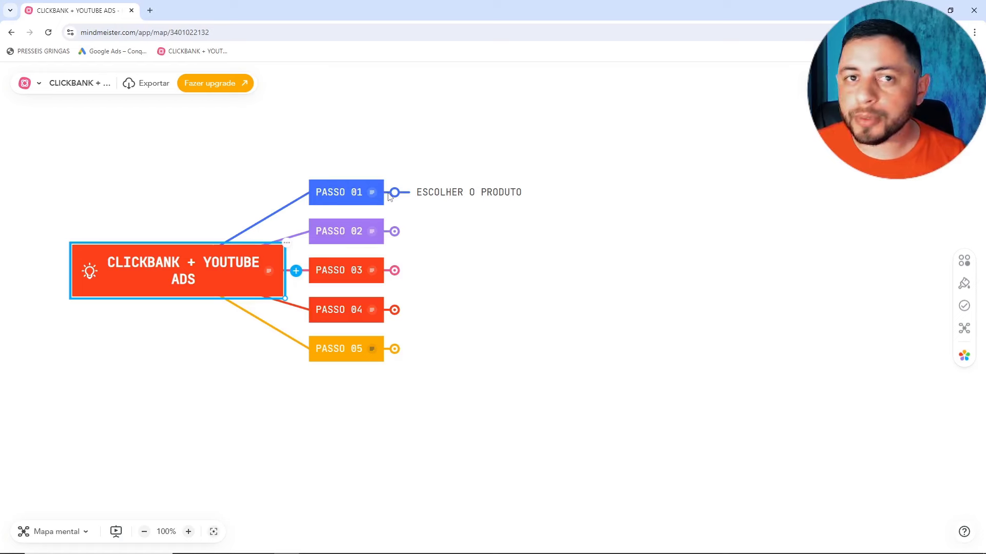
click(394, 233)
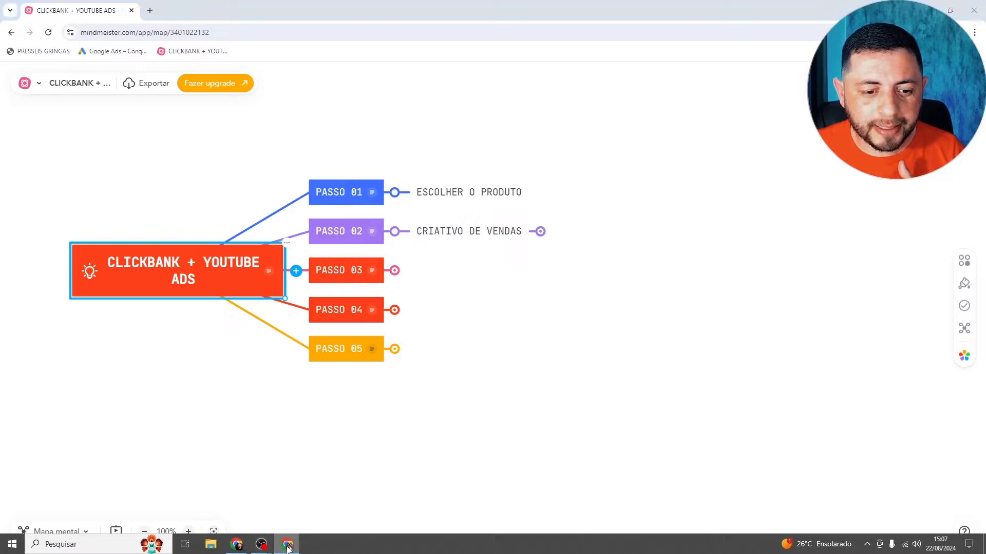
Return to the affiliate videos page and examine the usage note, the promotional video, both review videos and their download options
click(287, 545)
scroll(336, 255, down, 4)
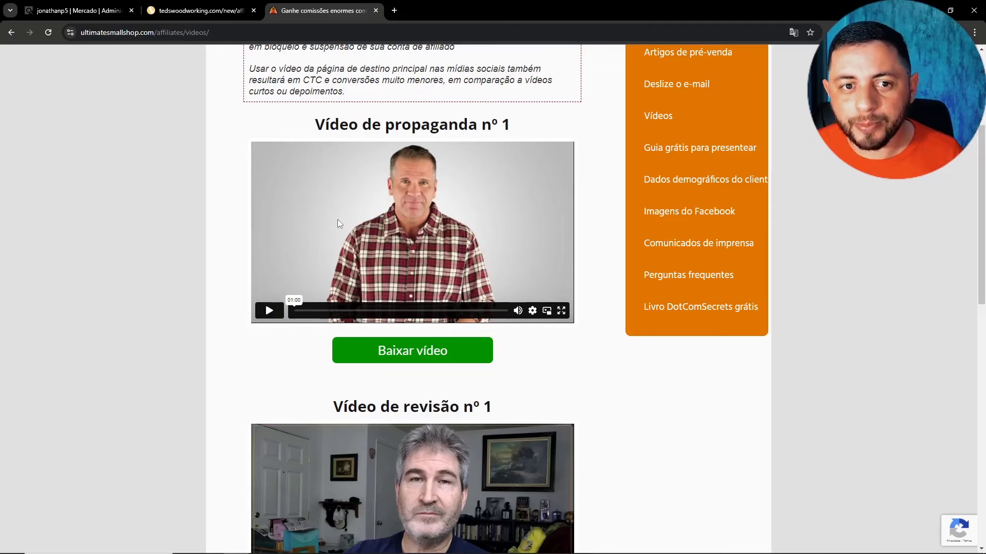
scroll(338, 228, down, 2)
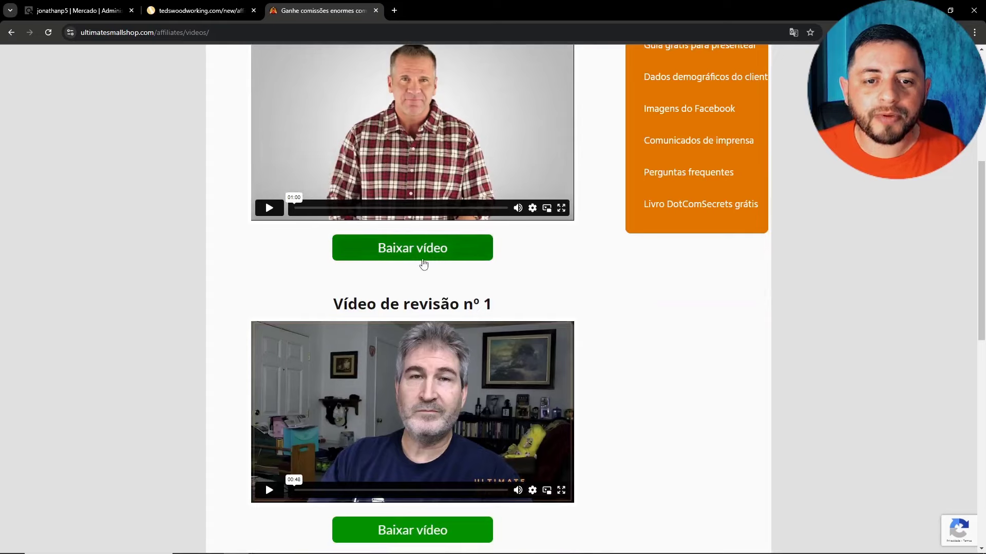
scroll(423, 260, down, 3)
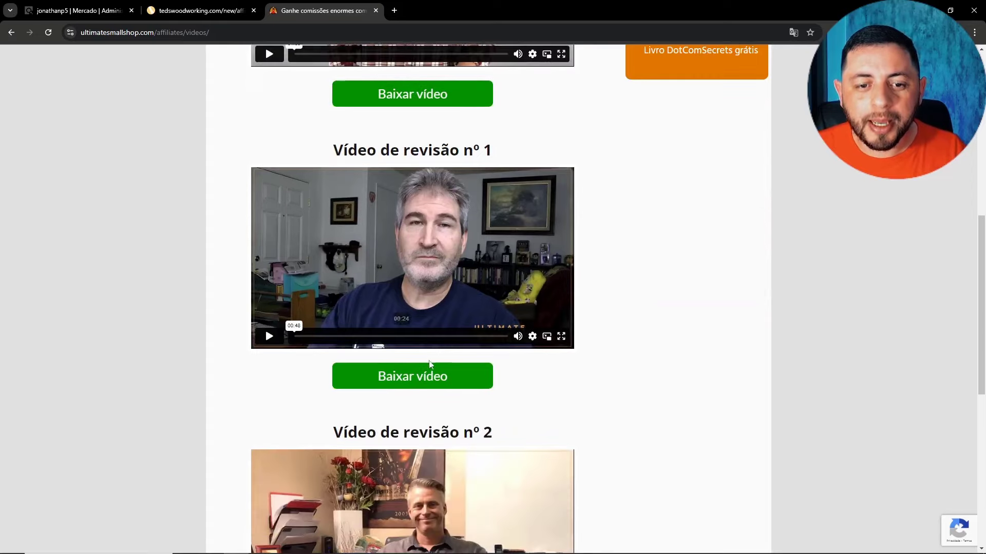
scroll(435, 382, down, 4)
scroll(431, 456, down, 4)
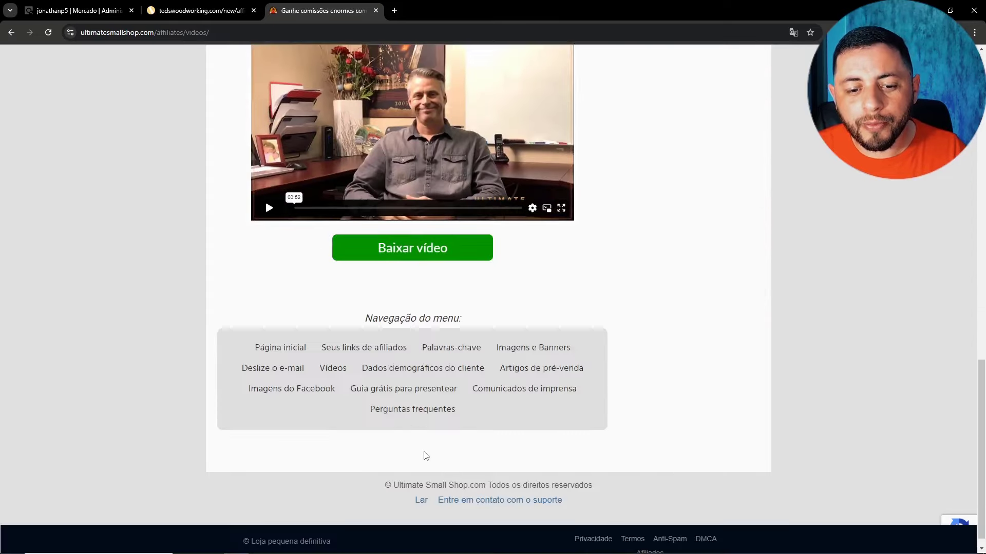
scroll(402, 426, up, 3)
scroll(402, 427, up, 12)
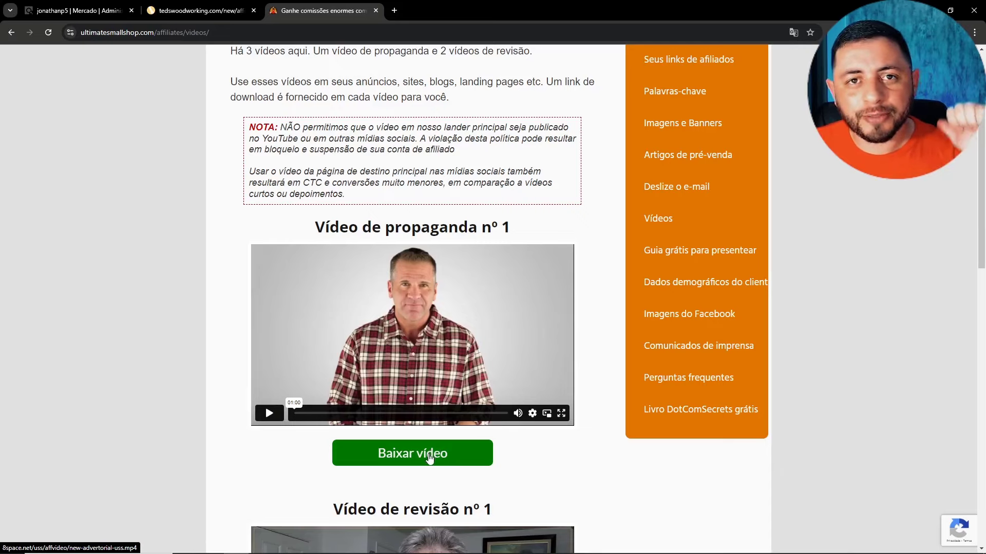
scroll(413, 455, down, 3)
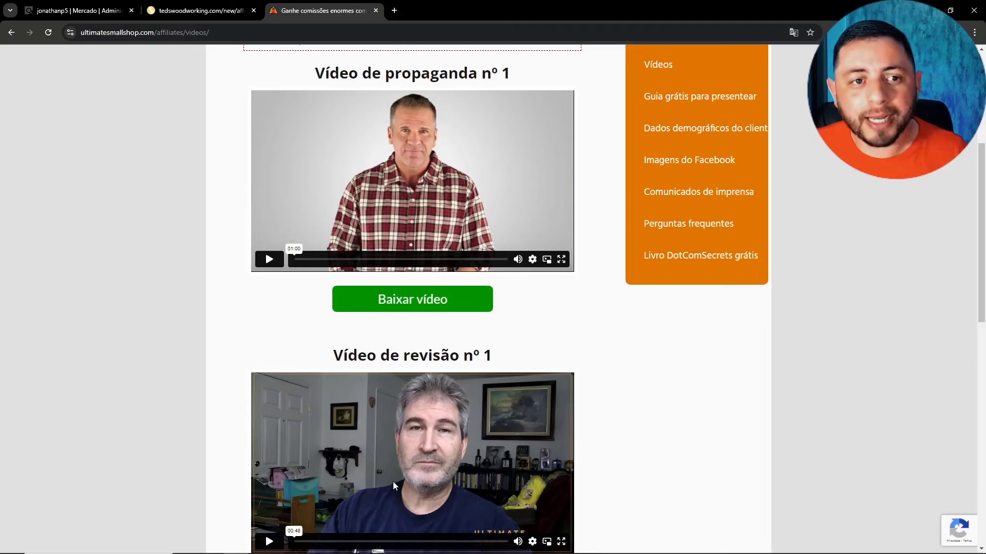
scroll(392, 482, down, 3)
scroll(390, 484, up, 7)
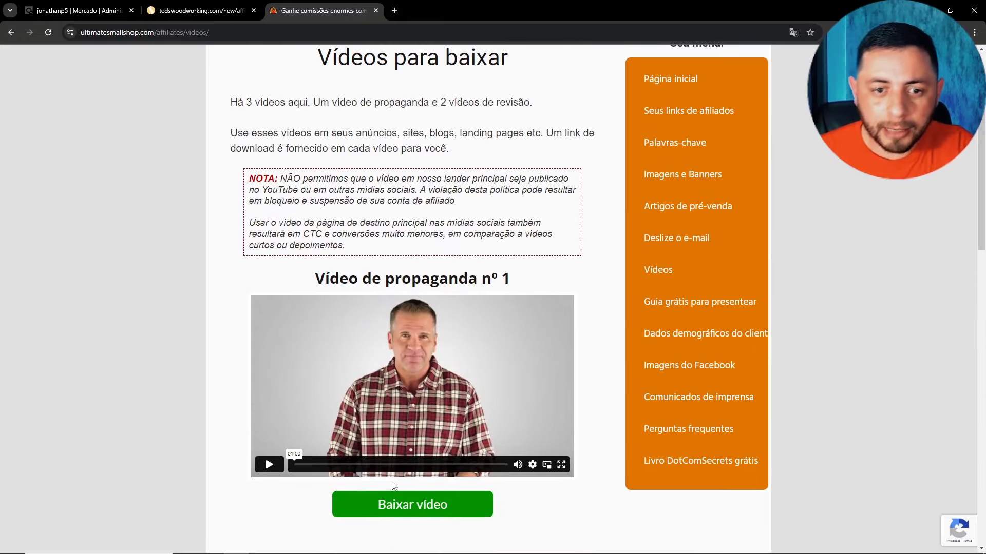
scroll(403, 464, down, 4)
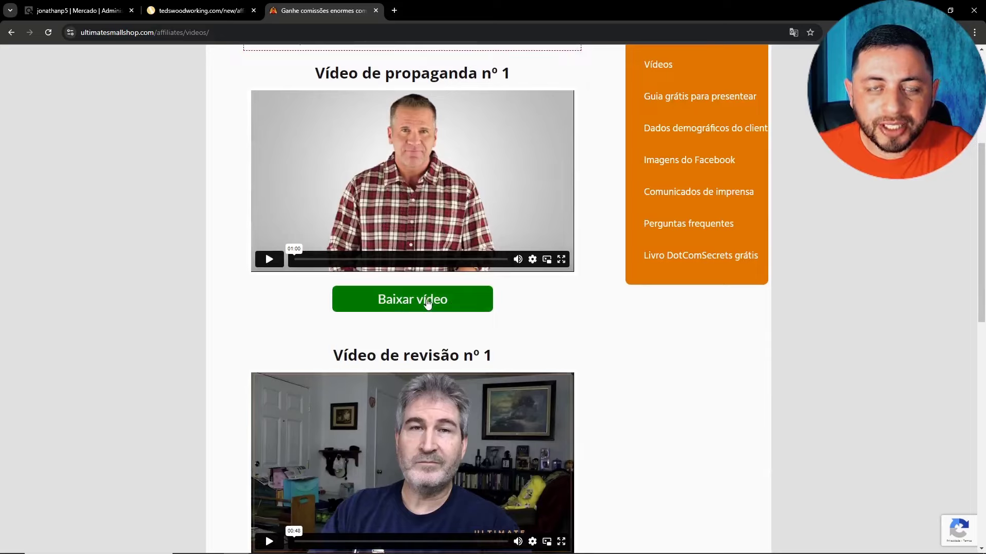
scroll(405, 323, down, 3)
scroll(421, 411, down, 3)
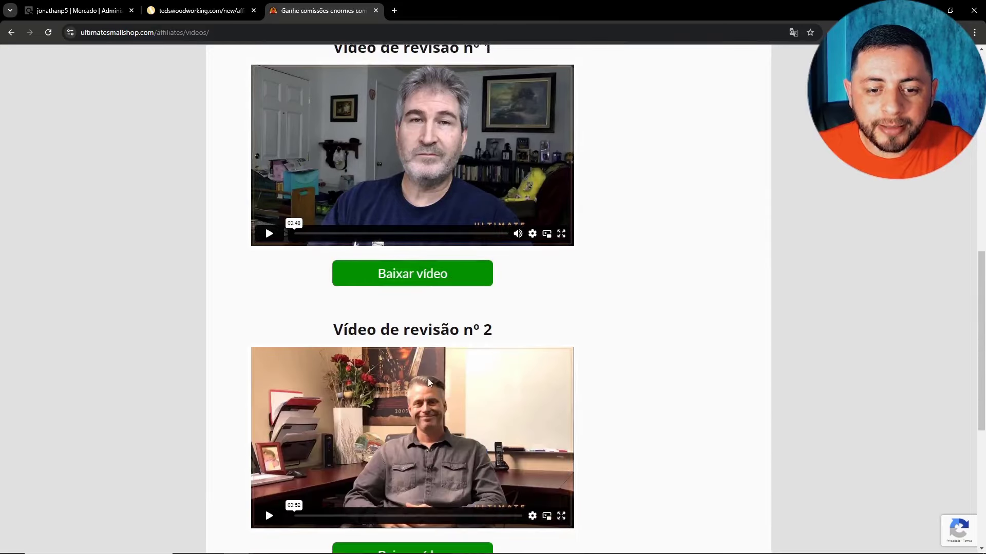
scroll(429, 382, down, 3)
scroll(418, 431, up, 4)
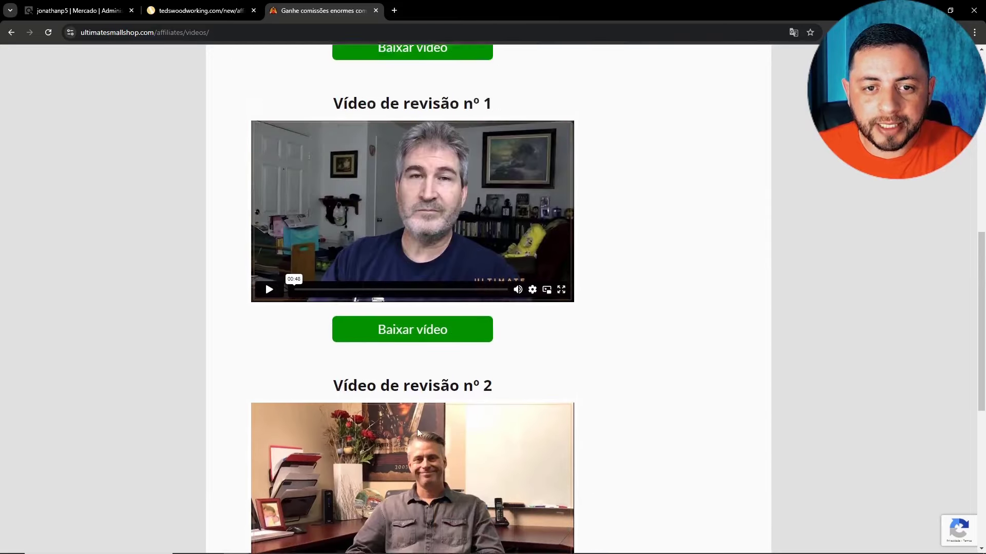
scroll(418, 433, up, 10)
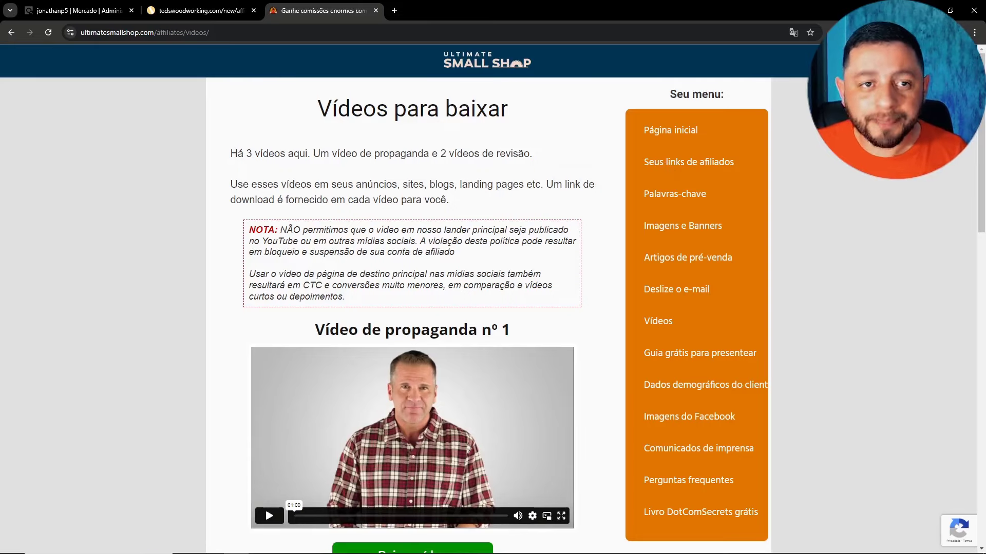
Switch to the MindMeister mind map and expand the PASSO 03 branch
click(282, 544)
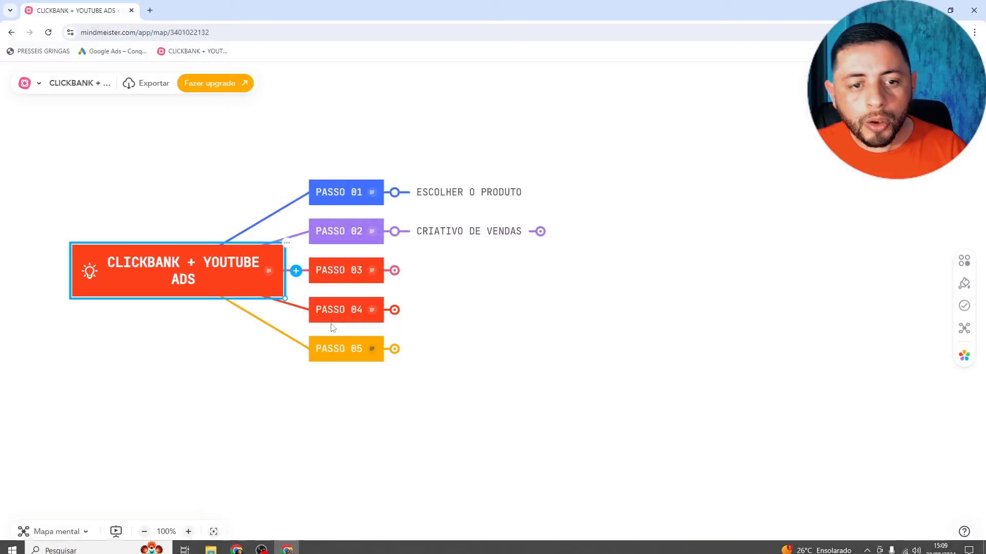
click(394, 271)
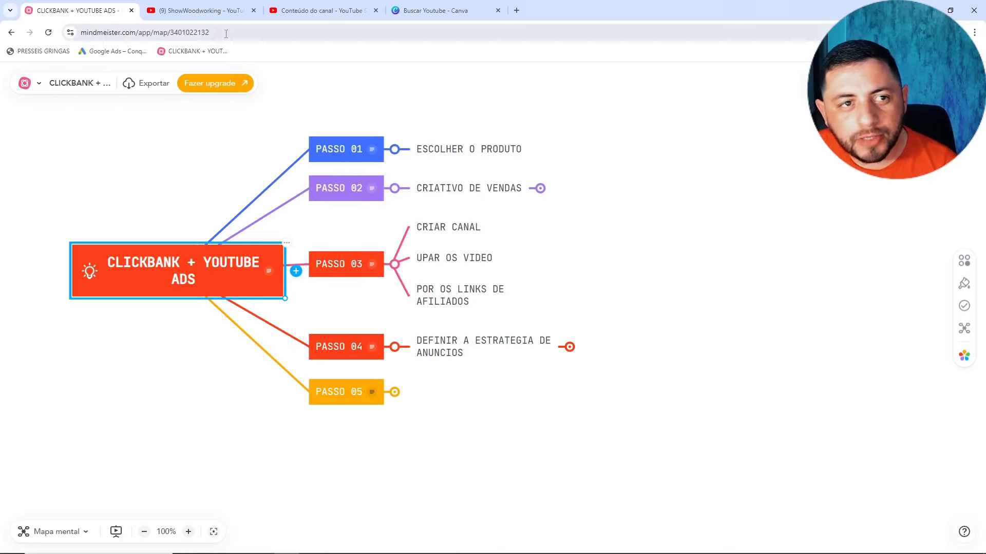
View the ShowWoodworking YouTube channel and check the view counts of its uploaded videos in YouTube Studio
click(206, 12)
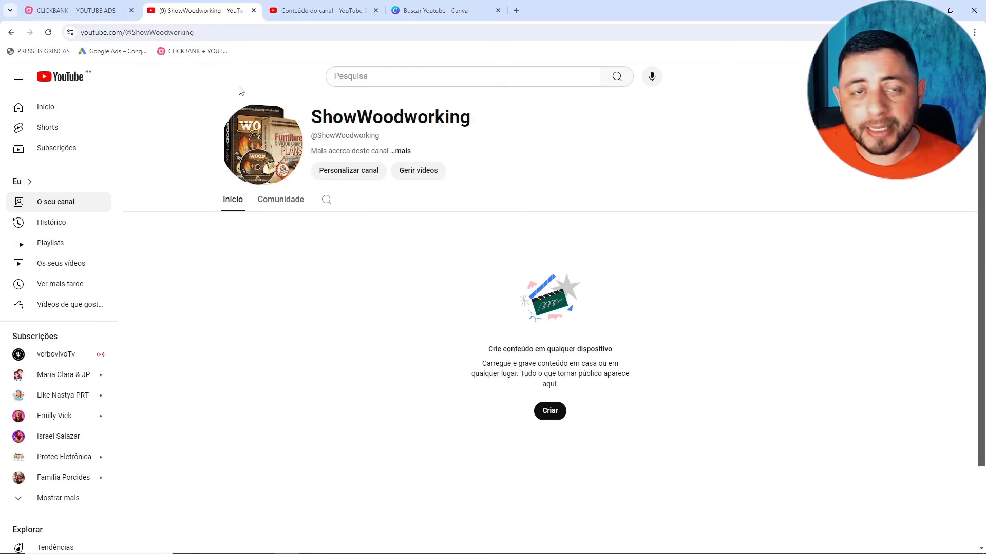
click(283, 15)
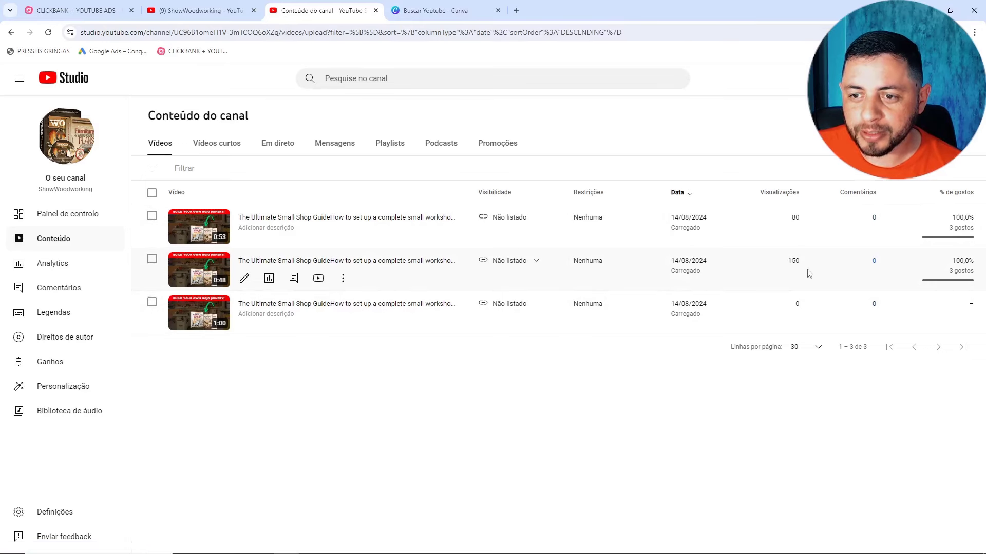
drag(807, 264, 774, 264)
click(802, 226)
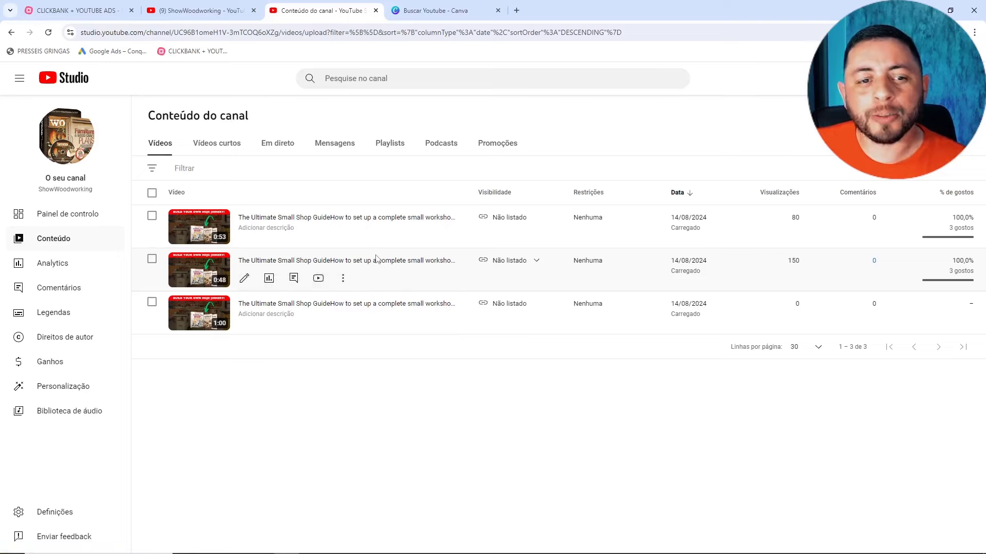
From the ShowWoodworking channel, open the YouTube account settings and bring up the form for creating a new channel
click(185, 9)
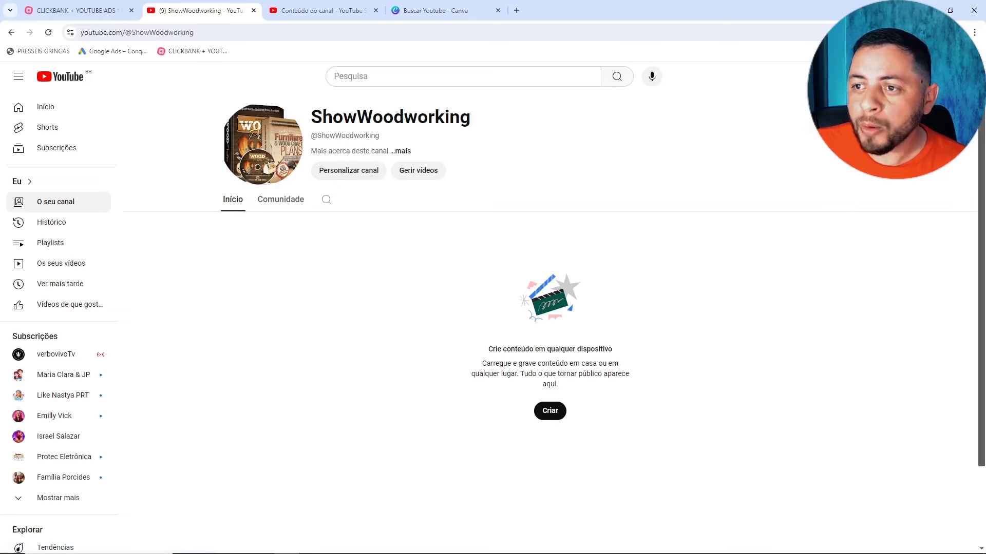
click(958, 76)
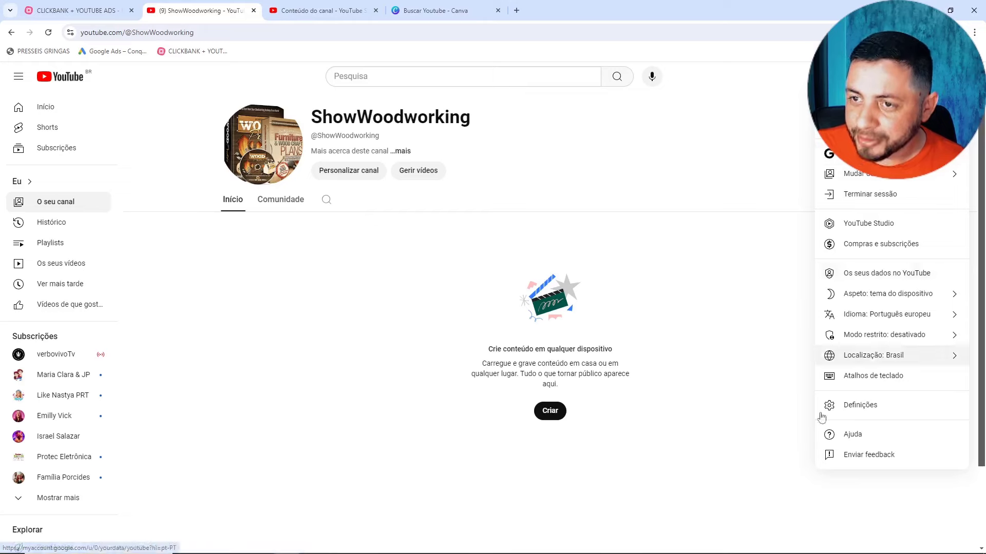
click(853, 409)
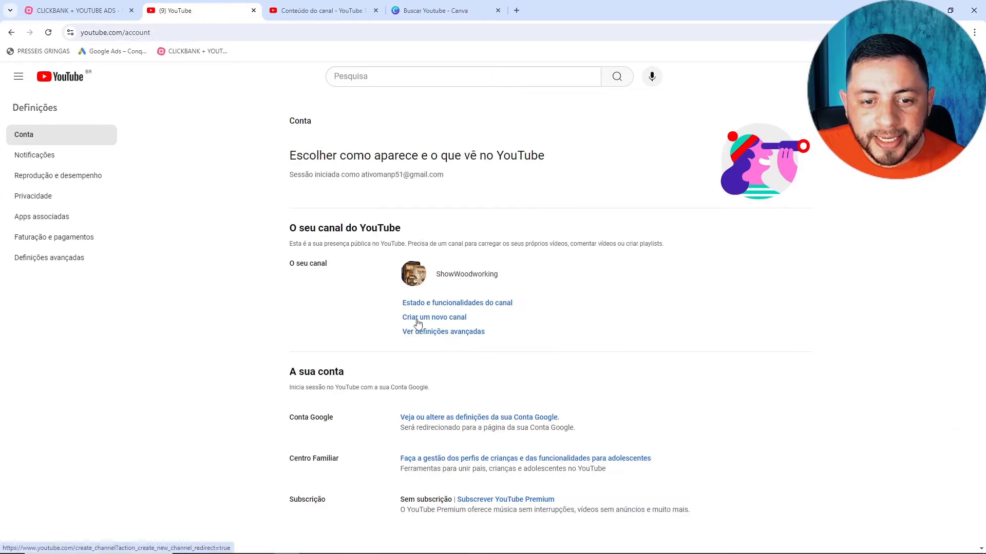
click(439, 322)
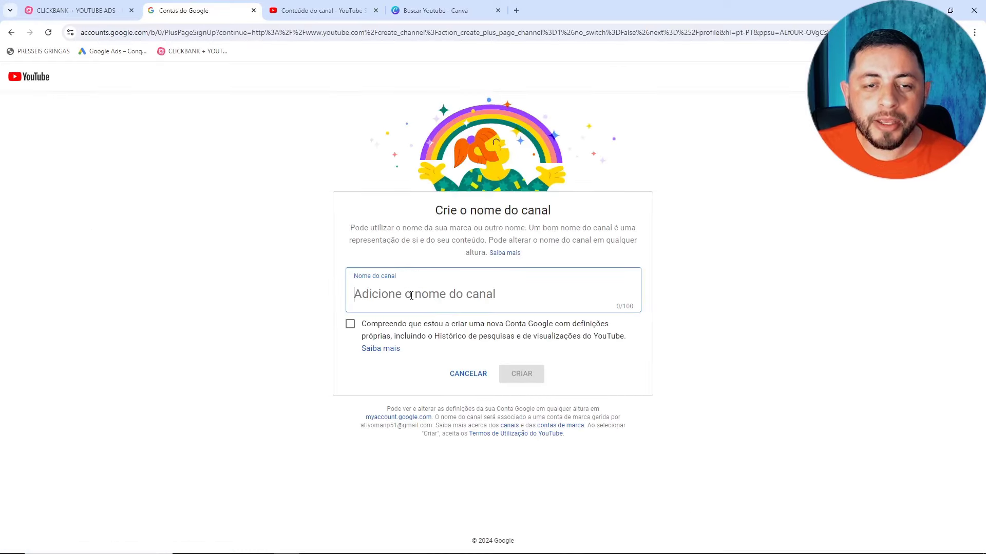
Switch to the affiliate resources window, open the Ultimate Small Shop Keywords page in a new tab and look through its keyword groups
mouse_move(363, 534)
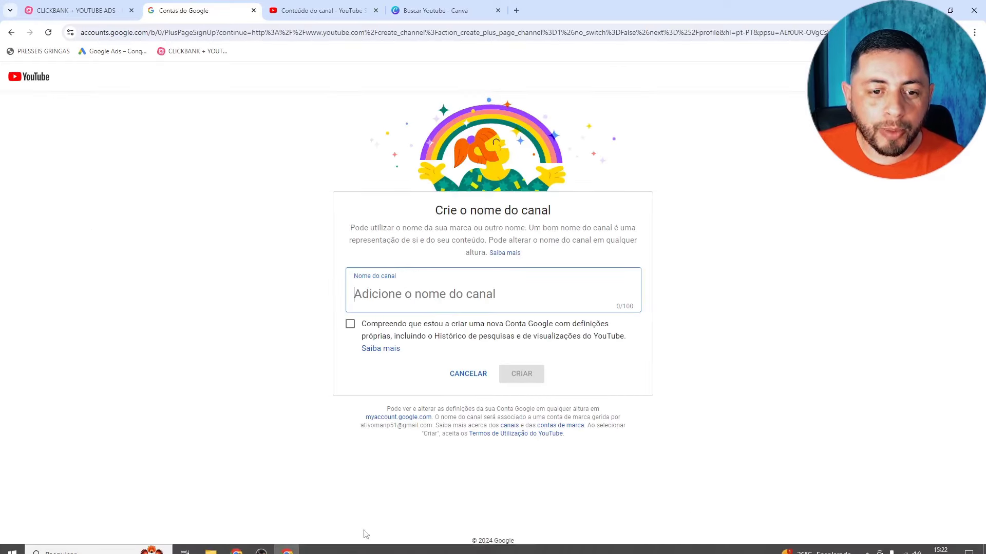
click(290, 548)
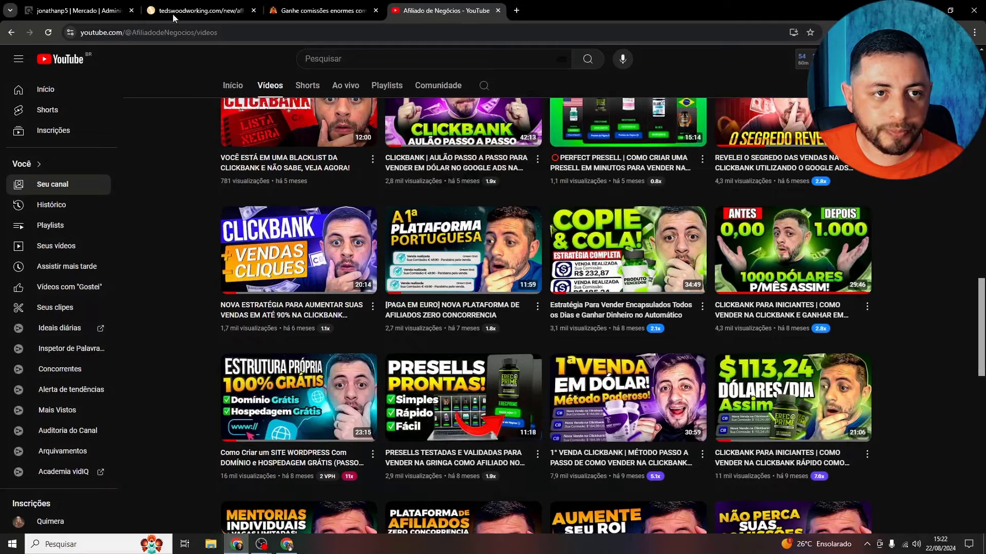
click(186, 4)
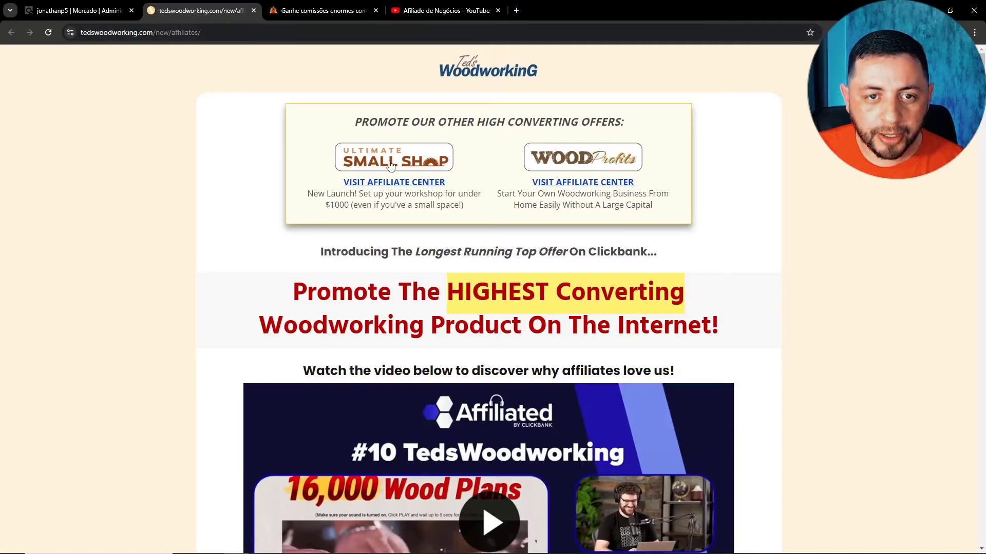
click(314, 5)
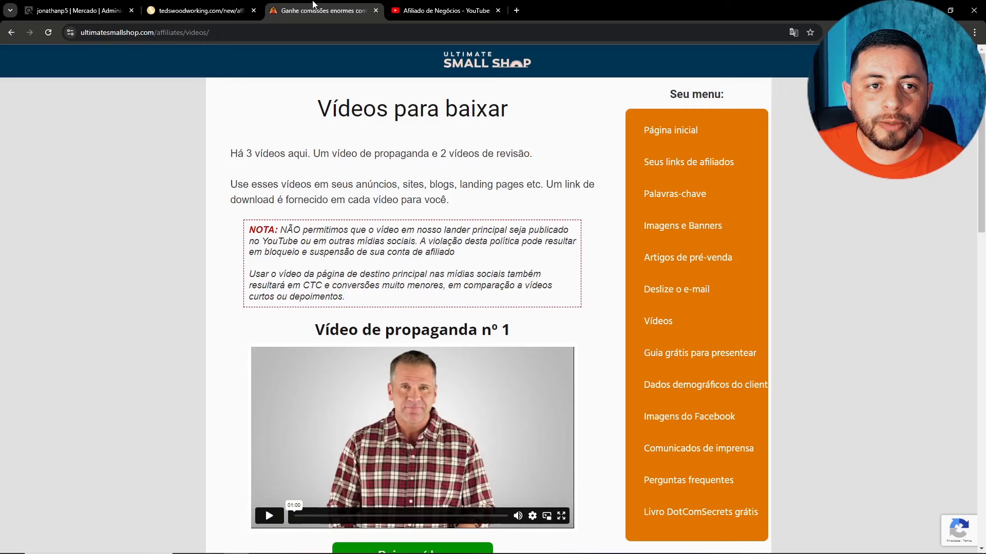
middle_click(660, 195)
click(433, 9)
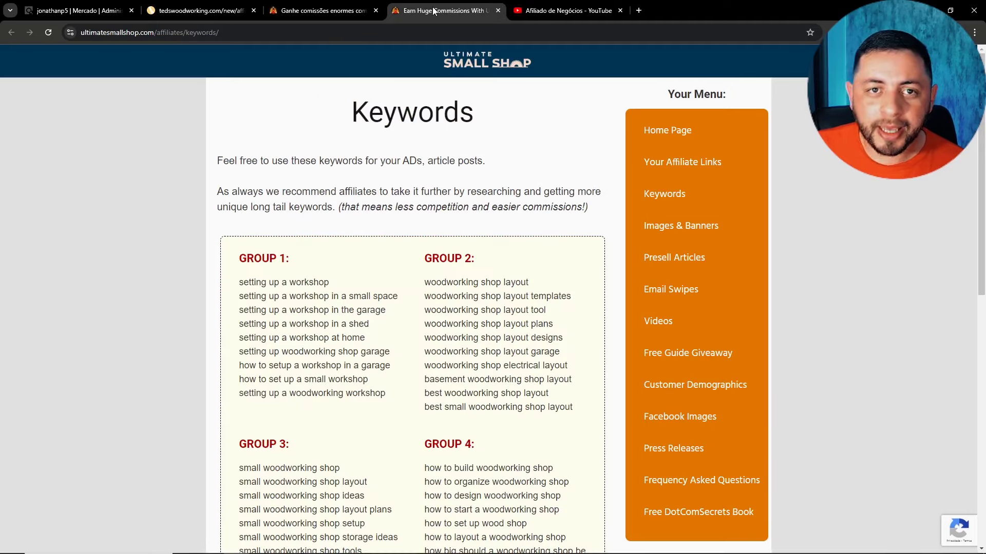
scroll(440, 253, down, 3)
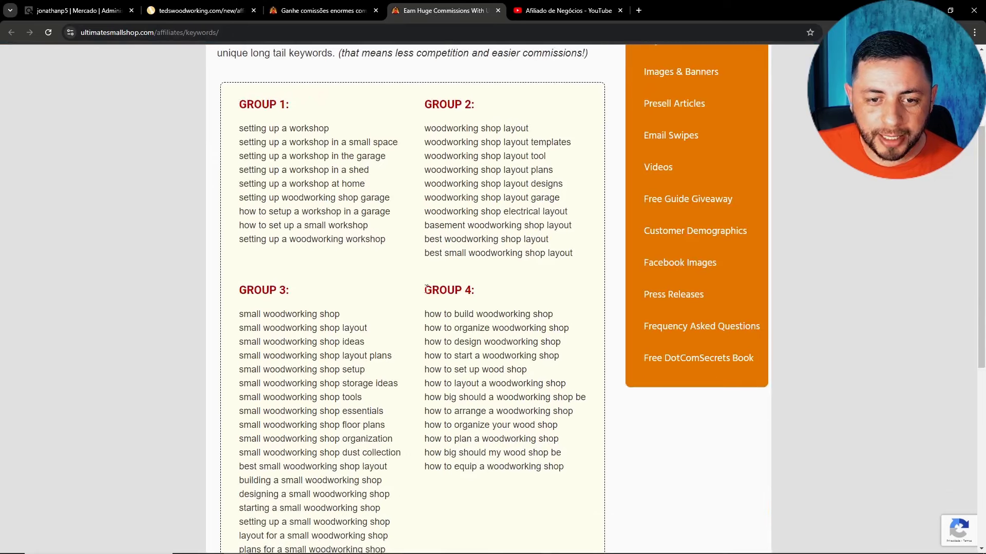
View the keyword groups page translated into Portuguese and restore its original language
right_click(339, 292)
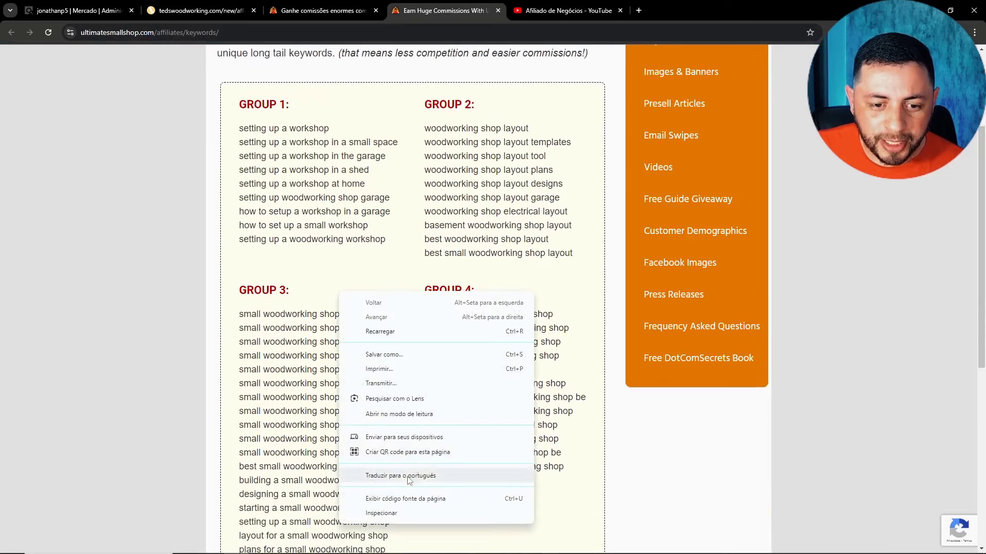
click(438, 476)
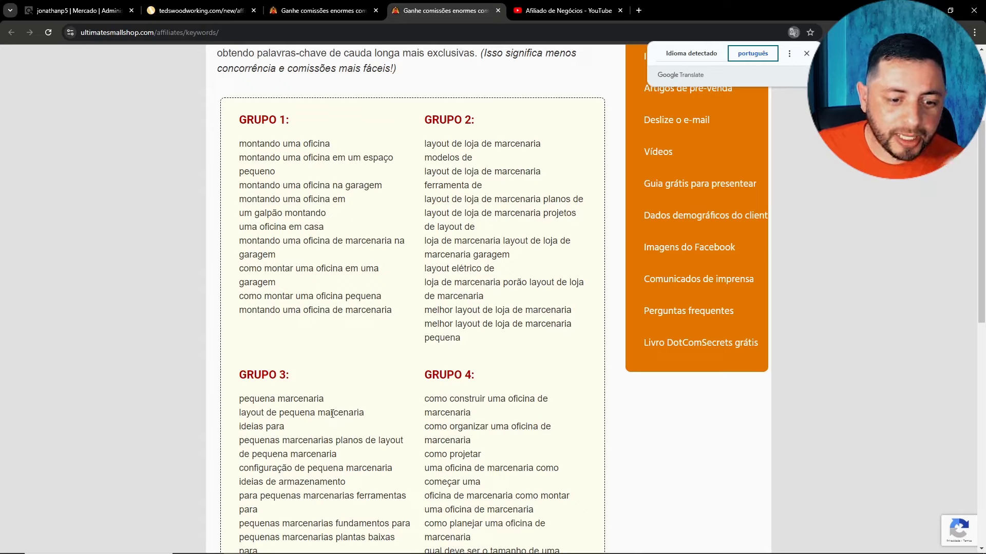
click(693, 53)
Copy the Group 3 keyword "small woodworking shop" and use it as the new channel's name, capitalized as "Small Woodworking Shop"
drag(341, 316, 239, 316)
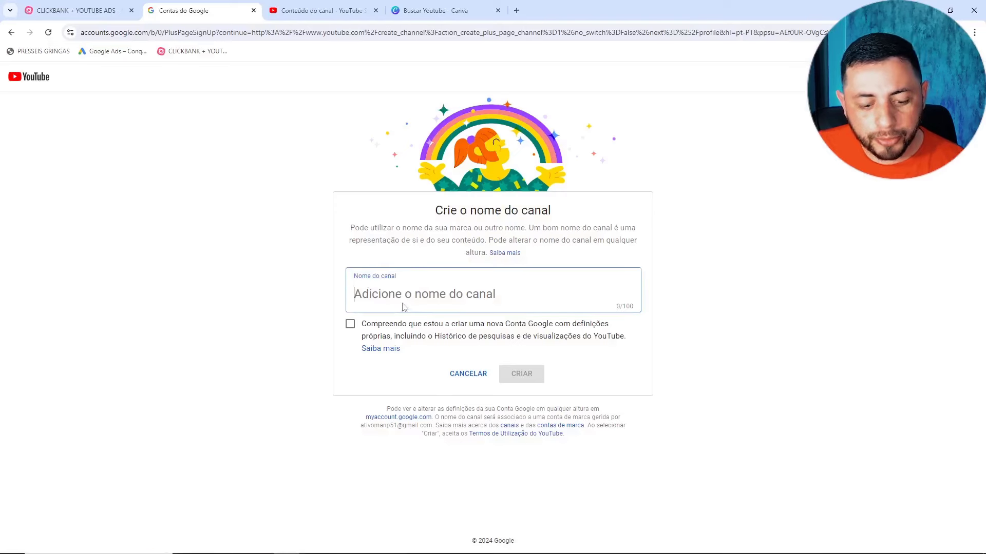
text(small woodworking shop)
click(359, 294)
key(BackSpace)
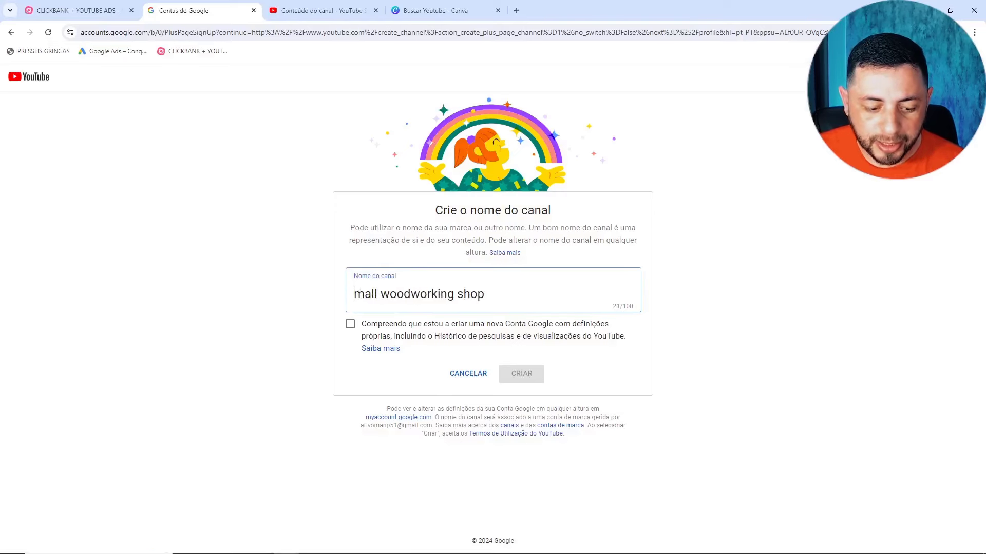
text(S)
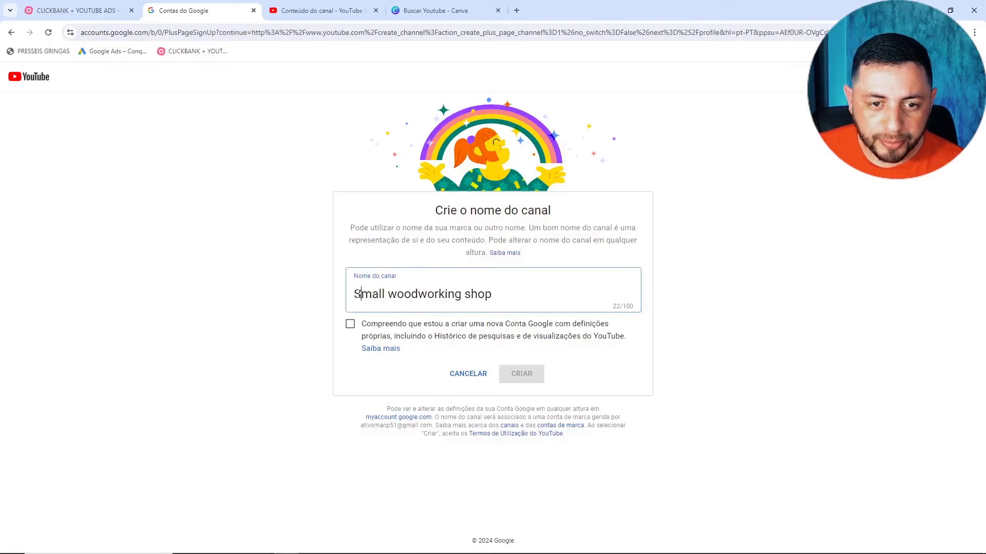
click(395, 294)
key(BackSpace)
text(W)
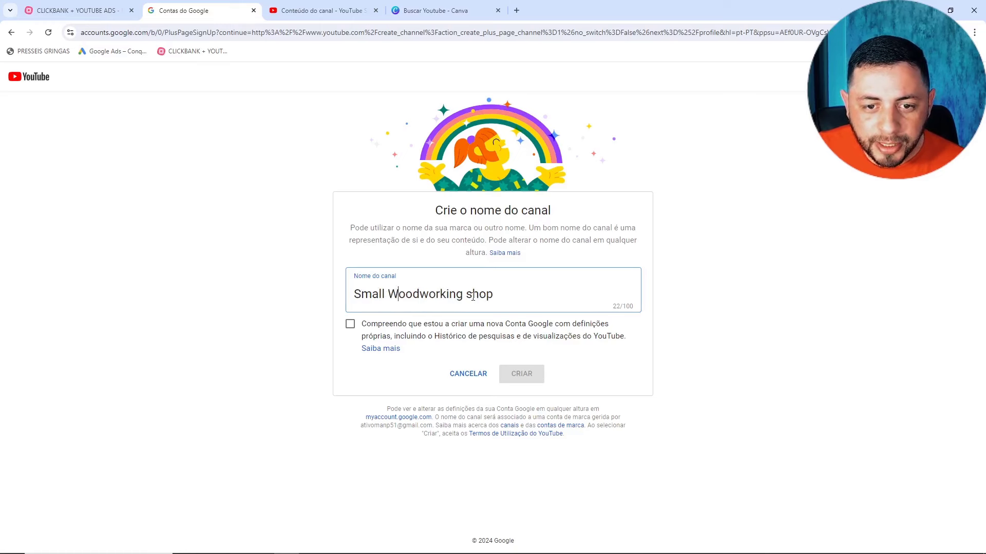
key(BackSpace)
text(S)
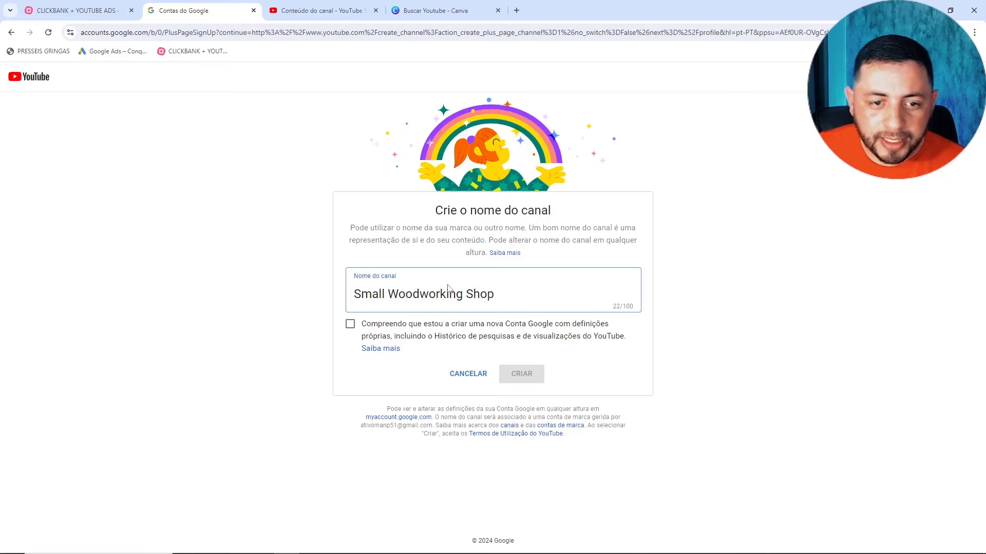
Accept the new Google Account notice to submit the channel, and request a voice-call verification code for the phone number
click(358, 330)
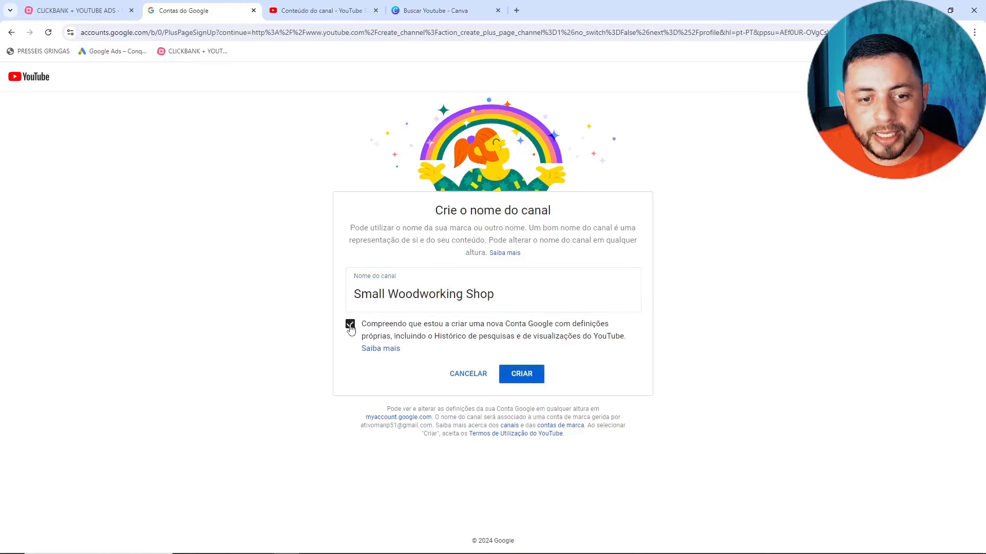
click(535, 382)
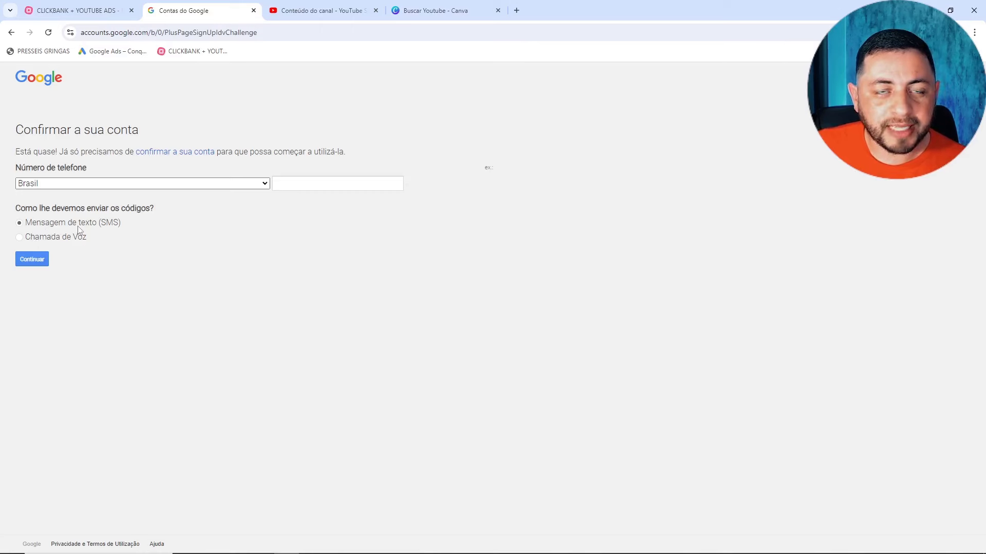
click(20, 240)
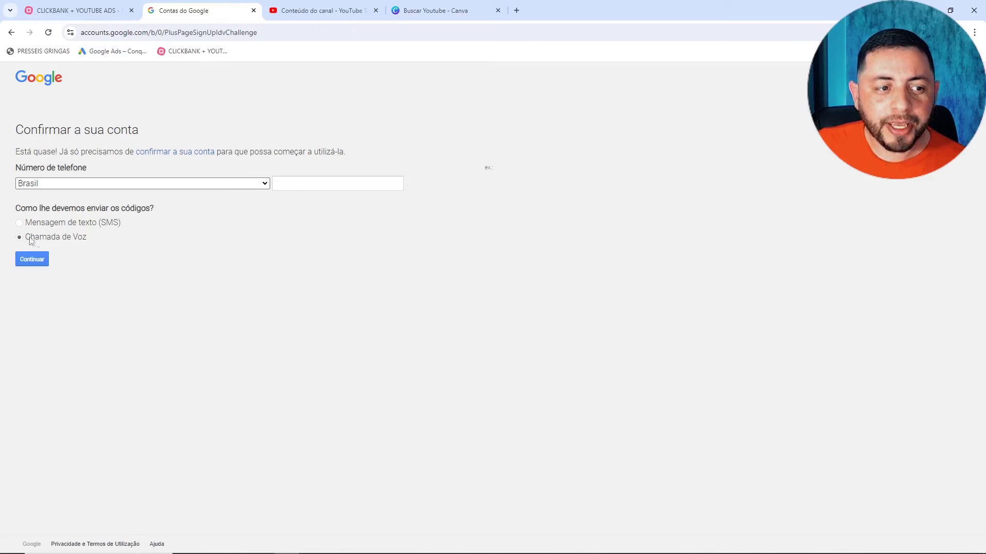
click(293, 175)
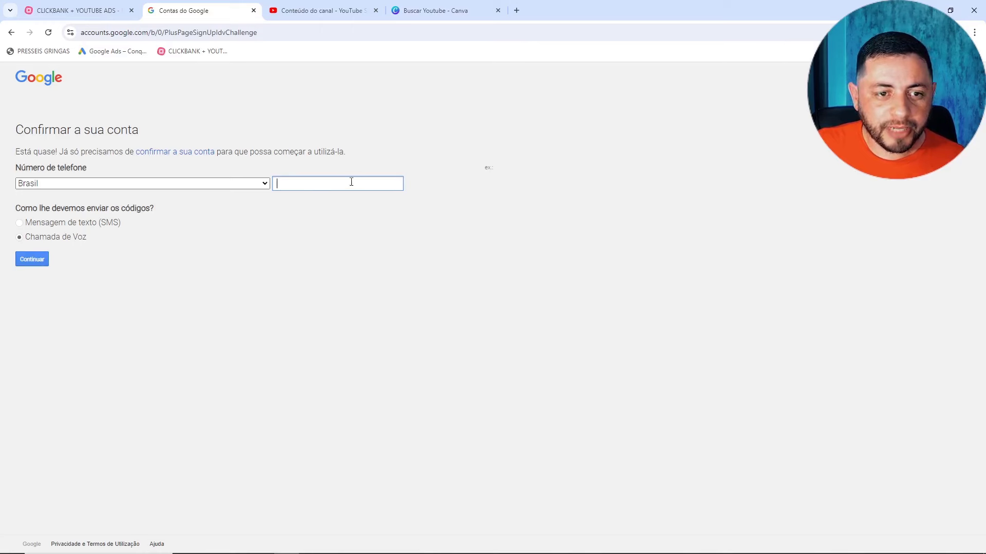
click(45, 259)
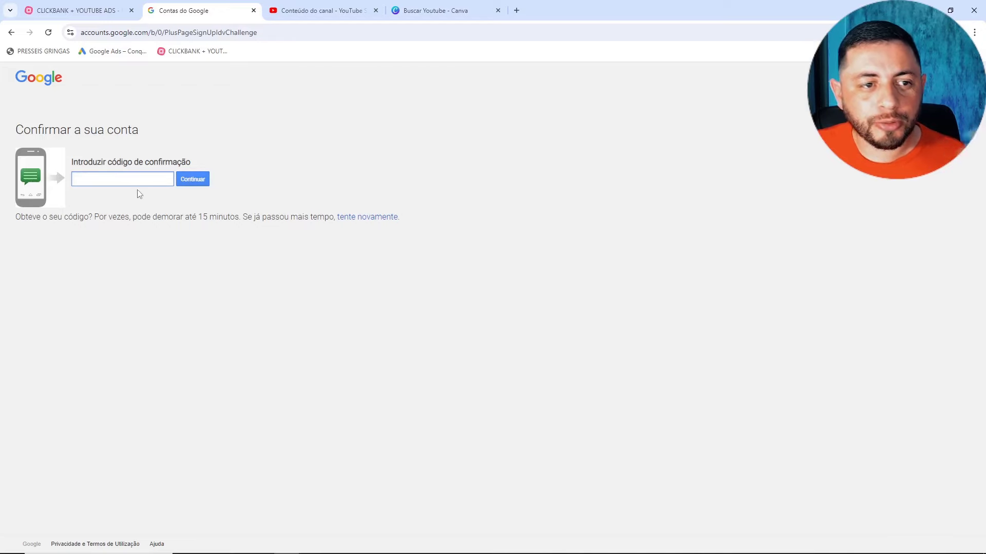
Close the account verification page and go from YouTube Studio to the ShowWoodworking channel page
click(254, 10)
click(964, 78)
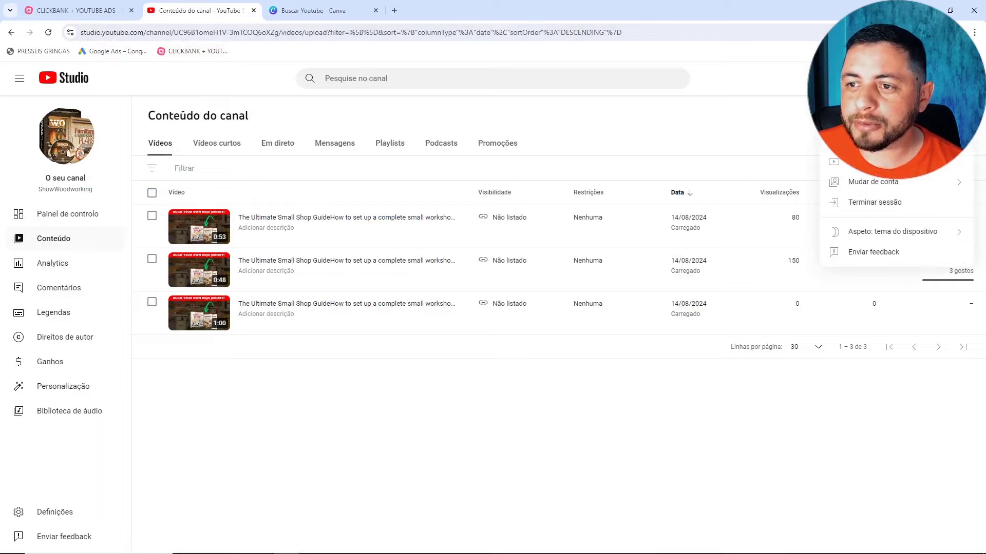
click(873, 141)
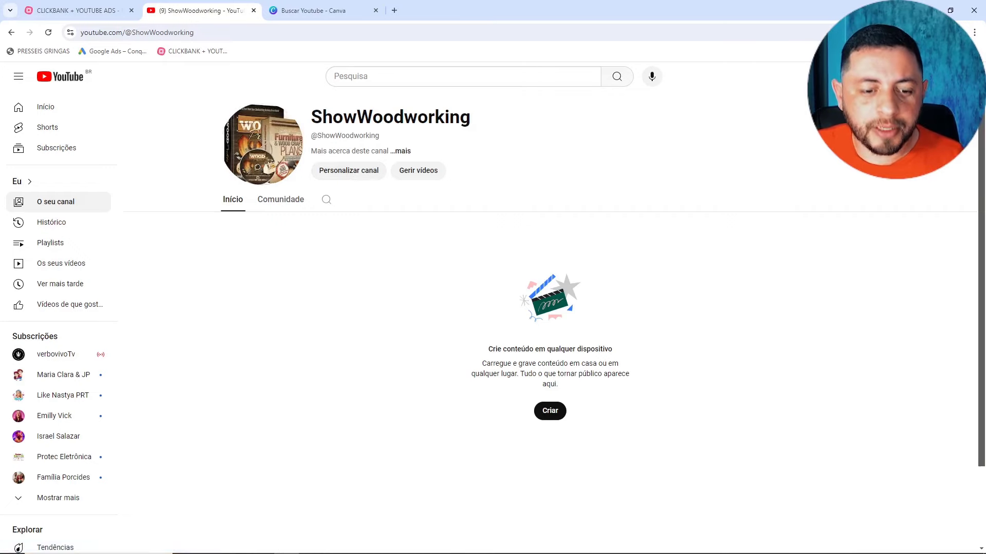
Switch to the affiliate resources window, open the Images & Banners page and look through the product images and web banners
click(288, 550)
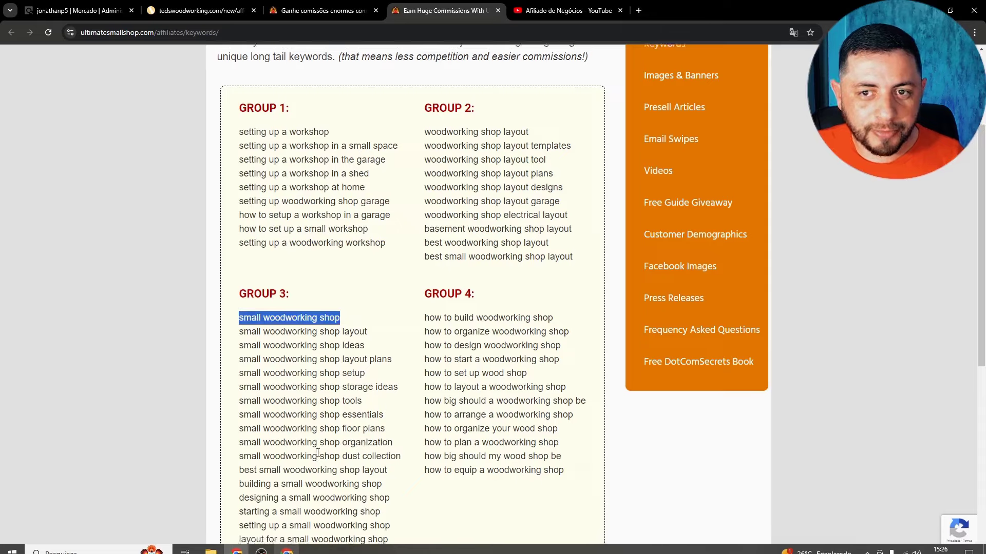
scroll(317, 453, up, 3)
click(681, 229)
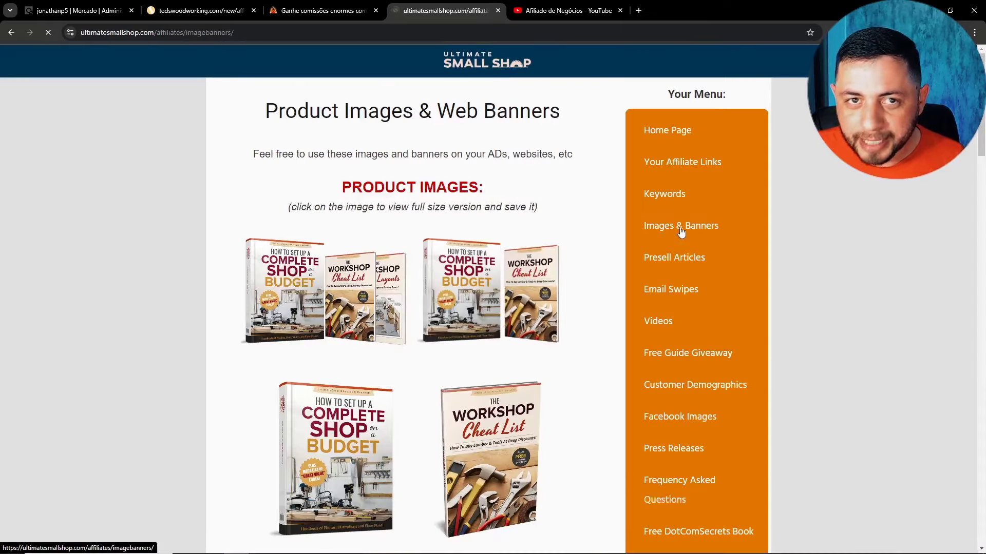
scroll(410, 288, down, 3)
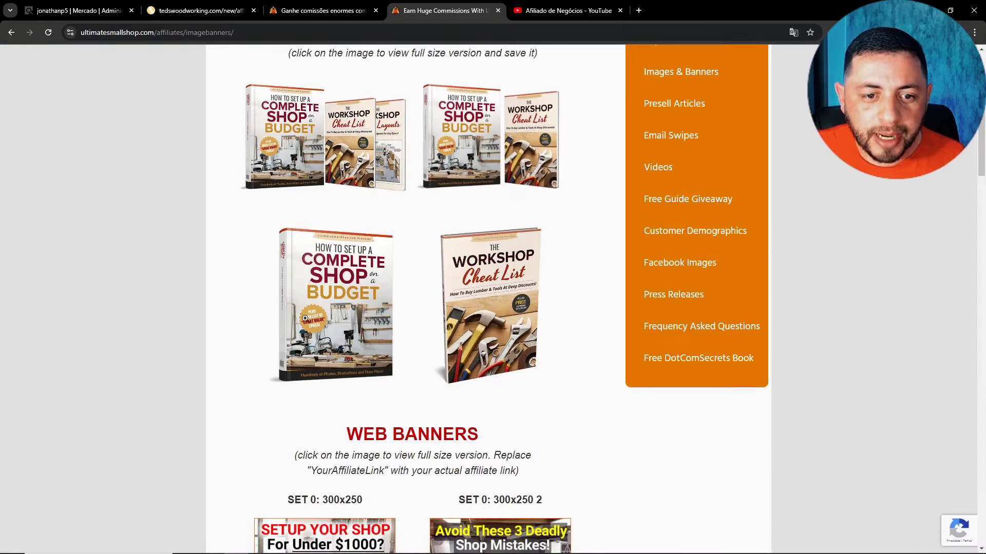
scroll(304, 318, down, 10)
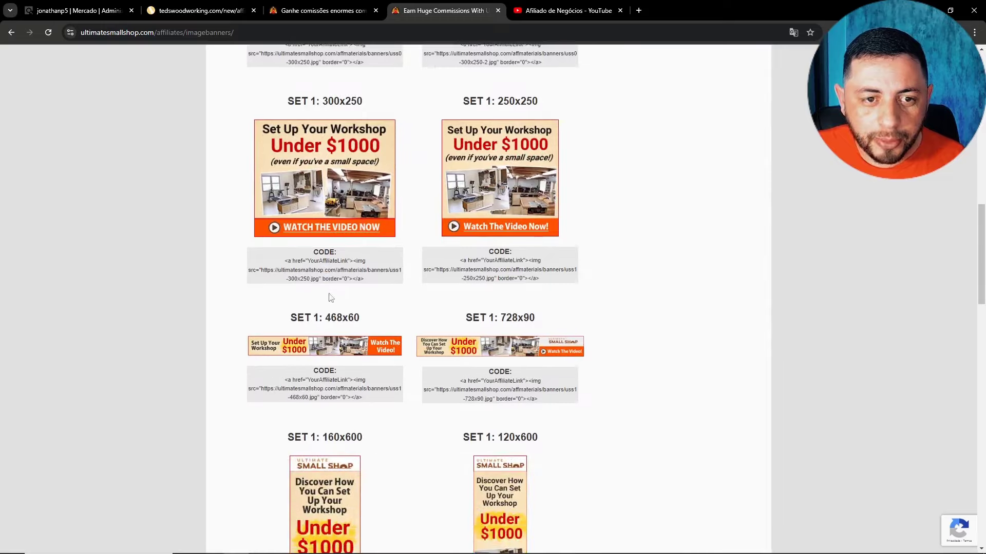
scroll(318, 336, down, 8)
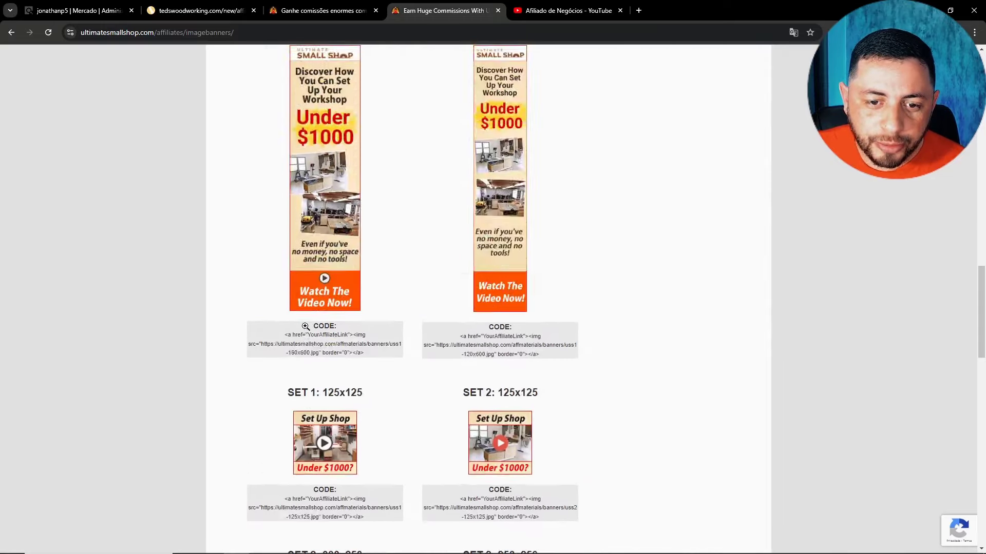
scroll(305, 326, up, 20)
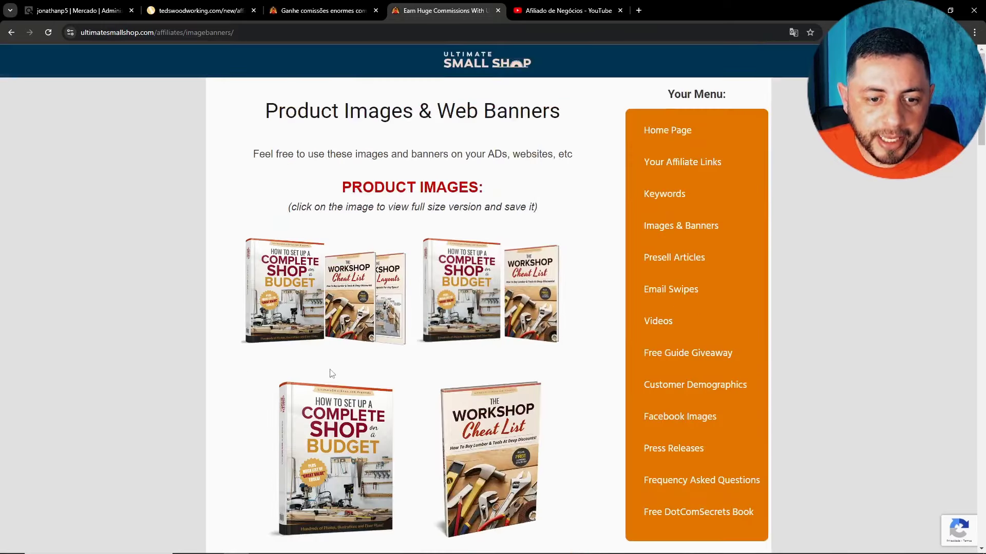
Save the "How to Set Up a Complete Shop on a Budget" book image to Downloads as ultimate-small-shop-m1
scroll(332, 373, down, 2)
right_click(330, 327)
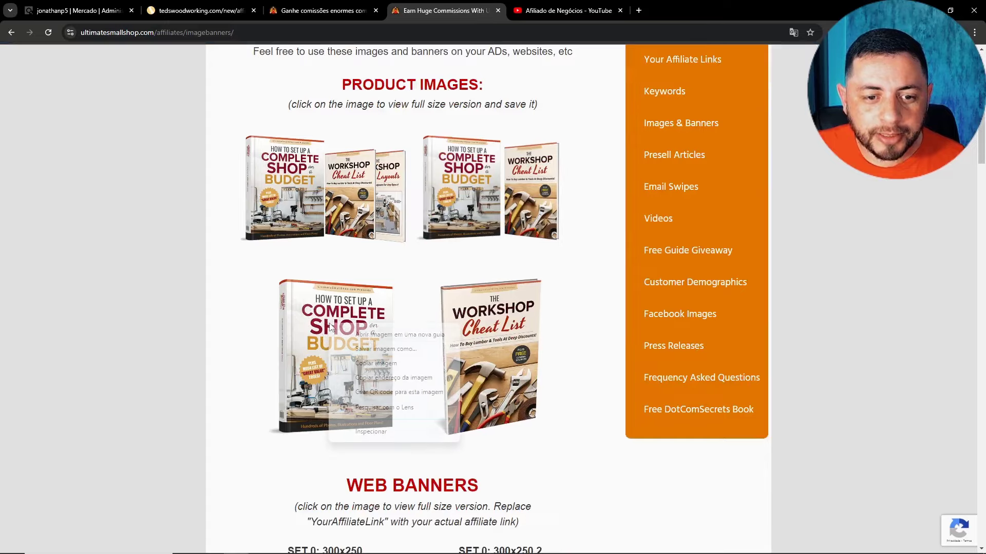
click(380, 349)
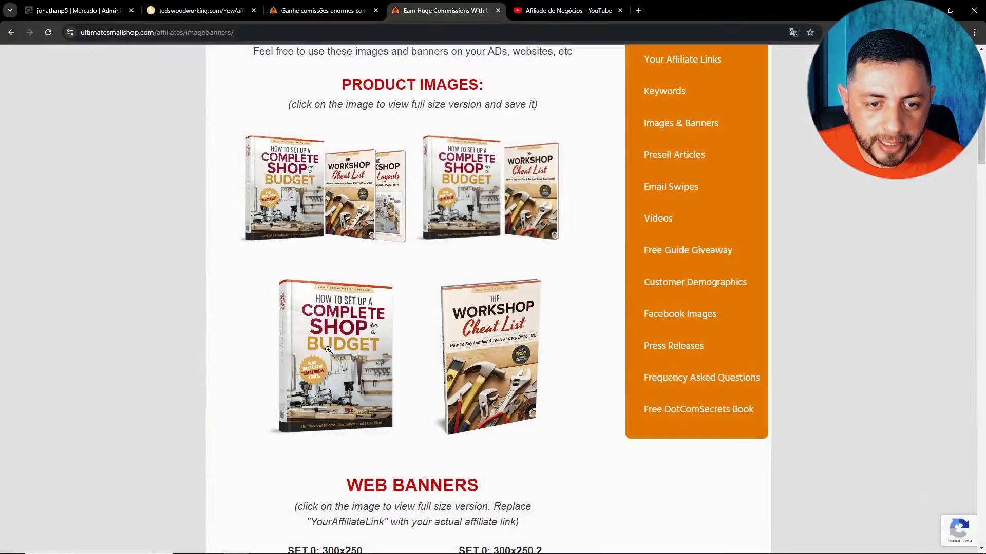
right_click(329, 350)
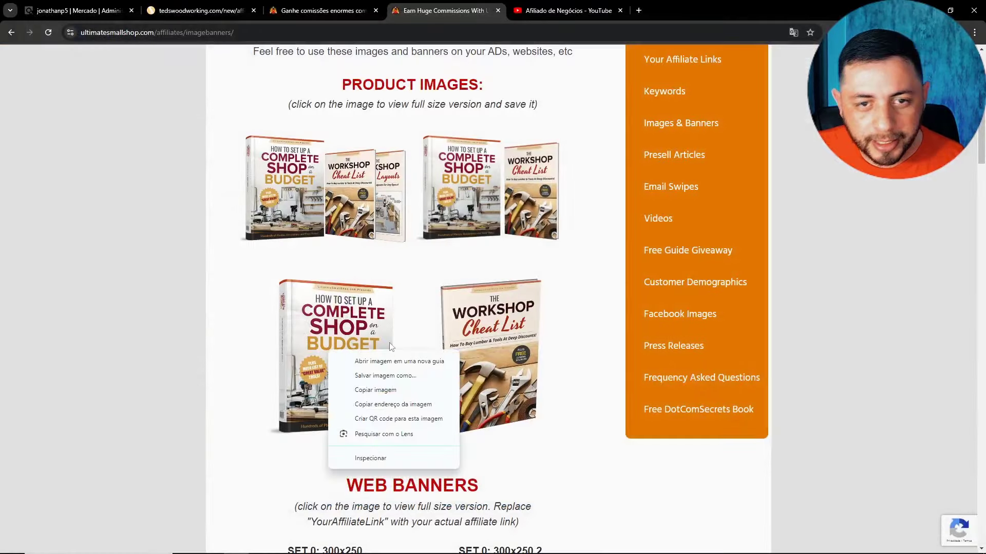
click(406, 375)
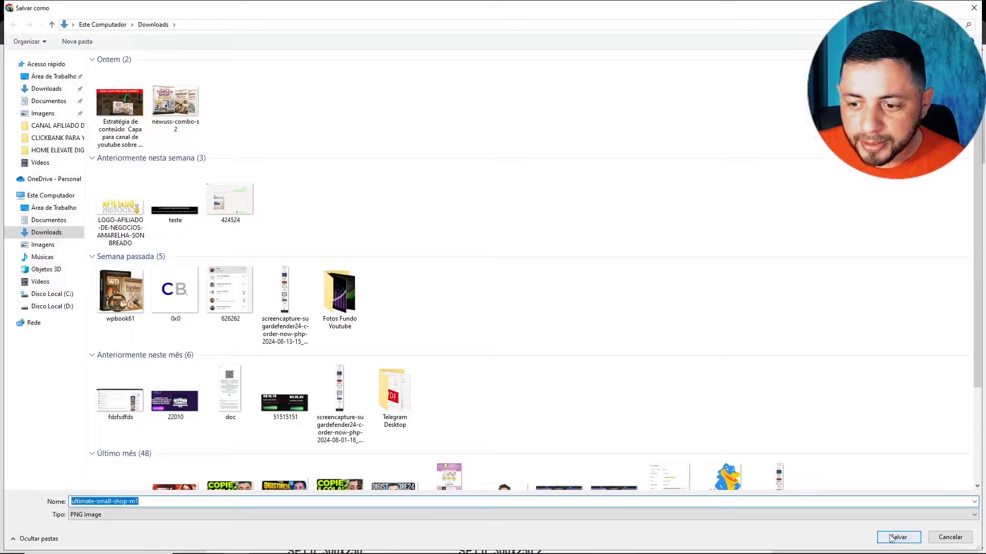
click(898, 537)
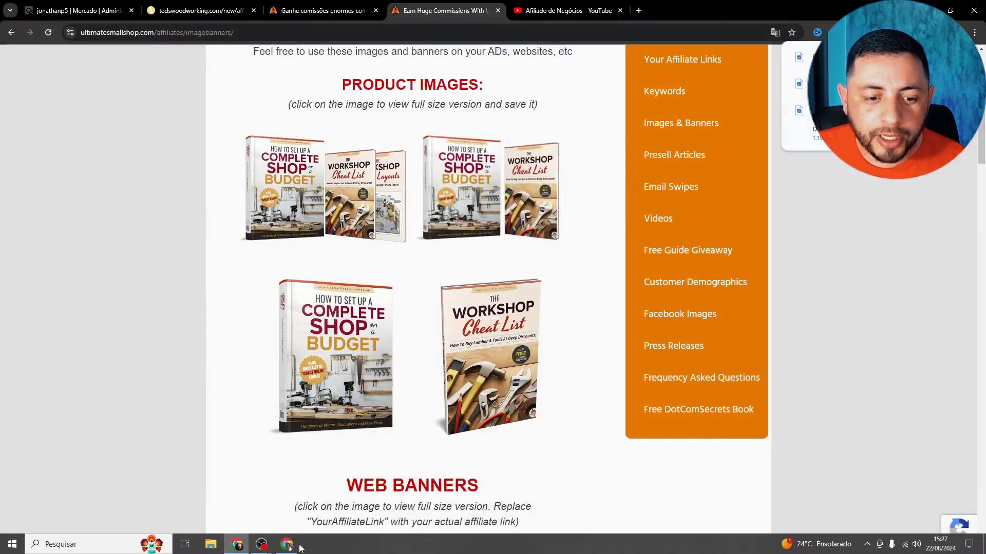
Switch back to the ShowWoodworking channel window and open the Branding settings in the channel customization
click(287, 545)
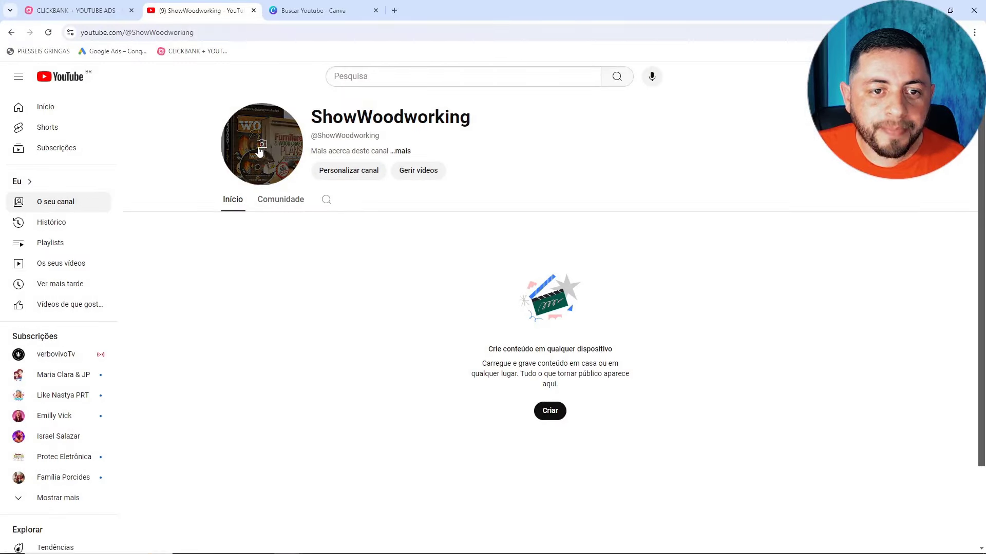
click(342, 174)
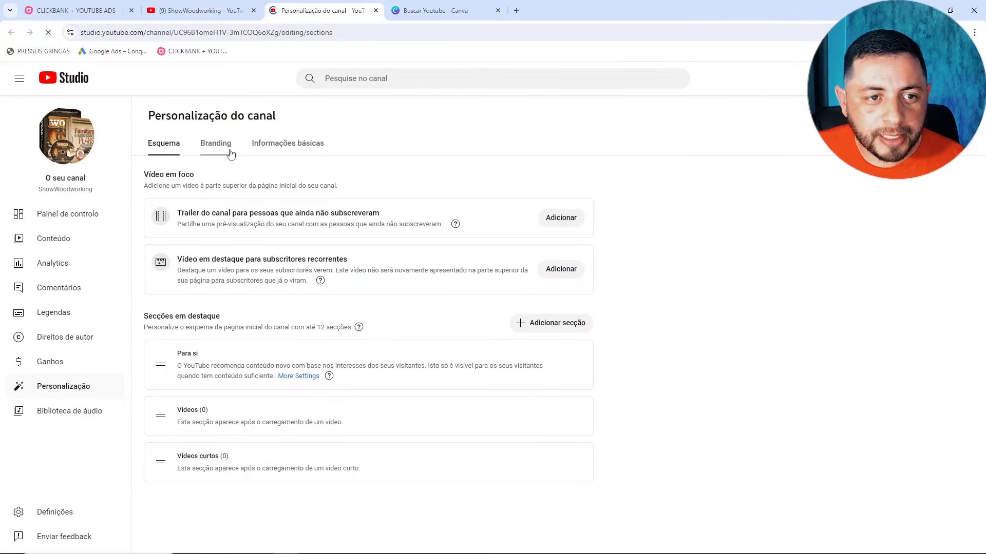
click(264, 147)
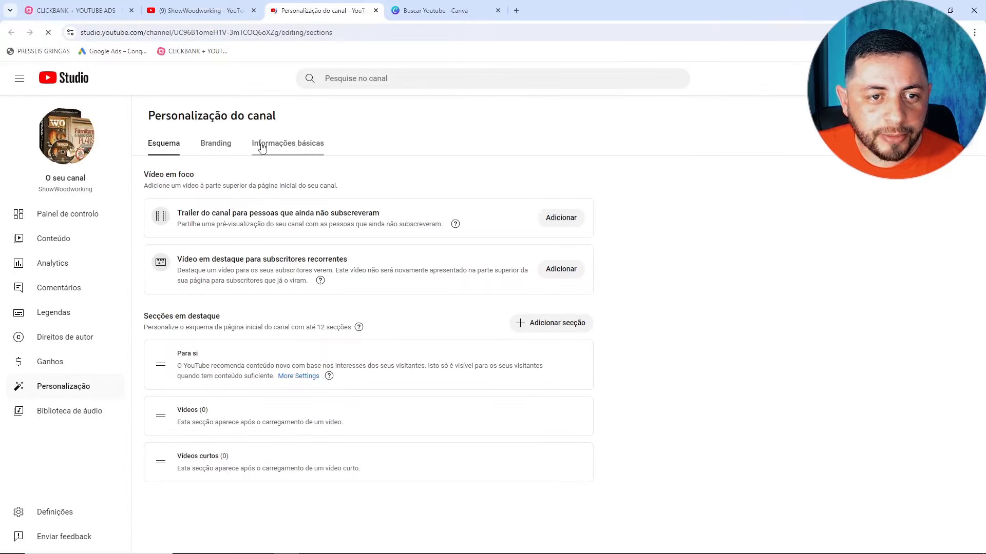
scroll(257, 246, down, 2)
scroll(236, 195, up, 2)
click(211, 146)
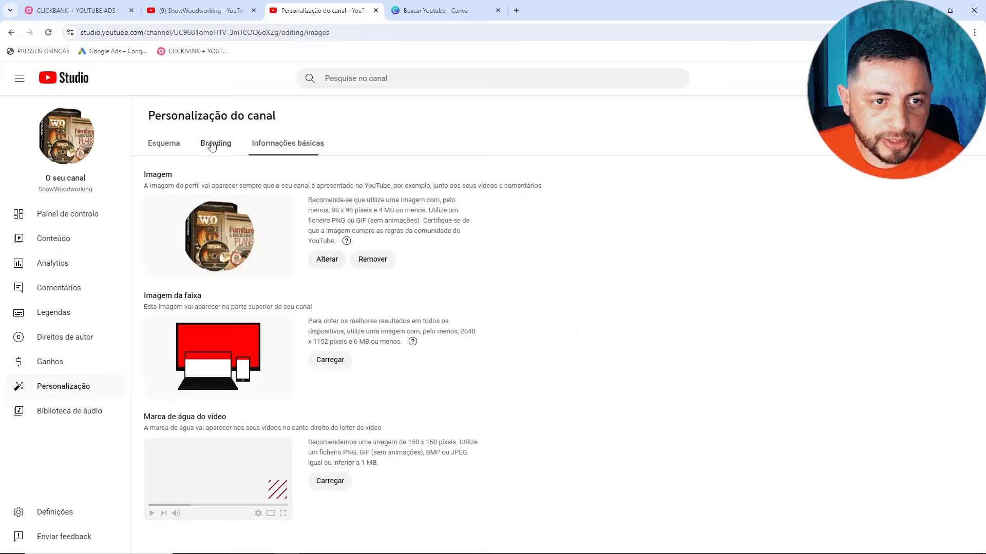
Replace the channel's profile picture with ultimate-small-shop-m1, cropped to the upper part of the cover, and open the channel page
click(324, 263)
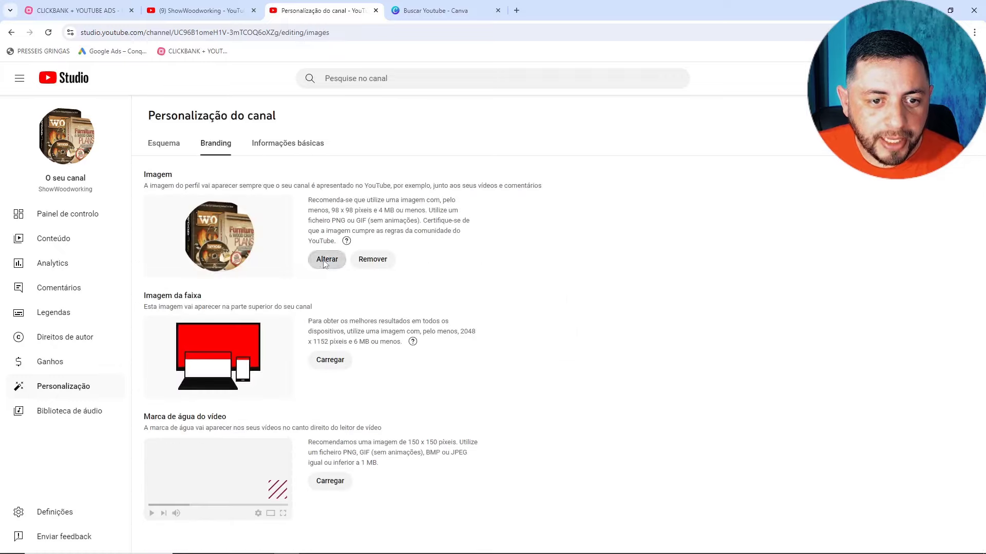
click(120, 98)
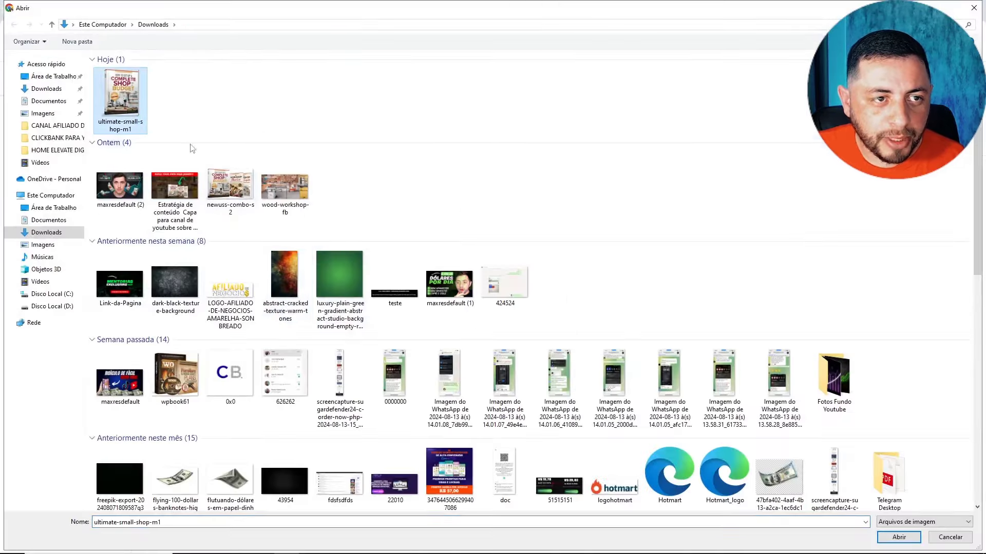
click(898, 537)
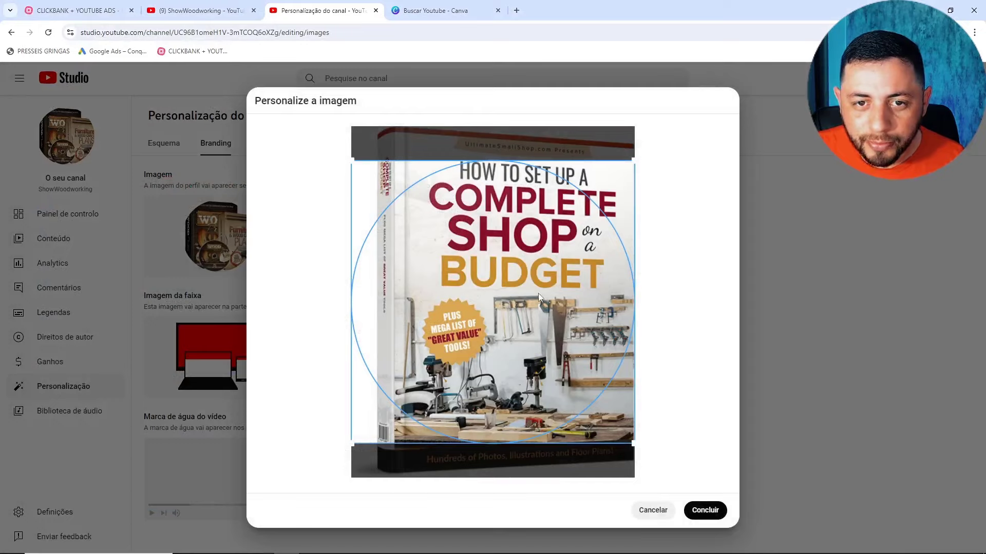
drag(538, 293, 556, 260)
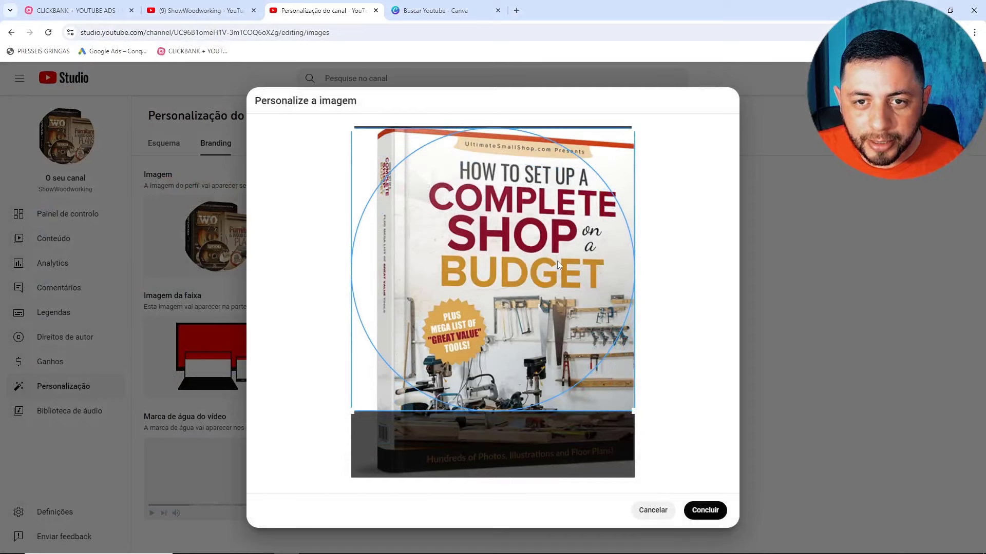
click(705, 511)
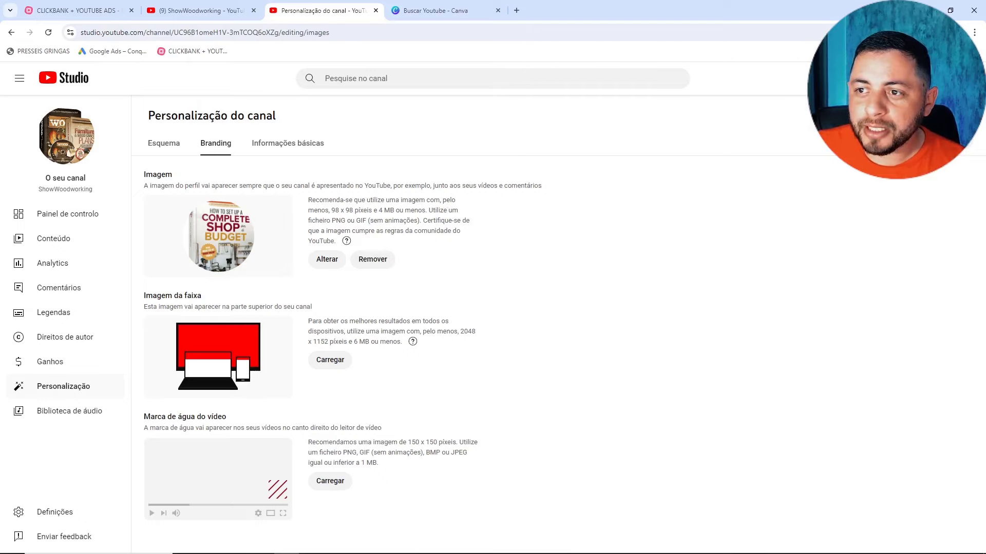
click(961, 78)
click(872, 141)
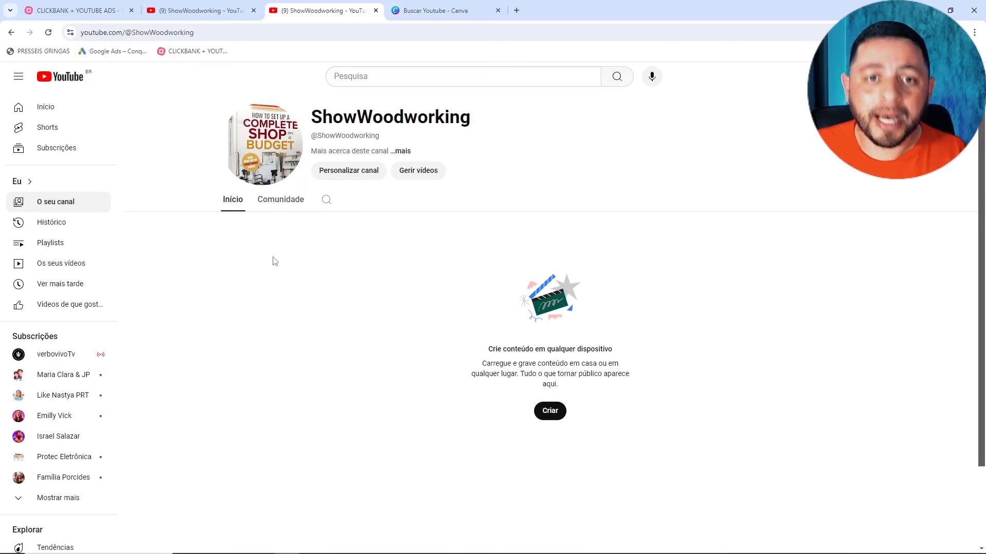
Check the channel's About details, then upload the andy-testi-final video file from Downloads to the channel
click(400, 151)
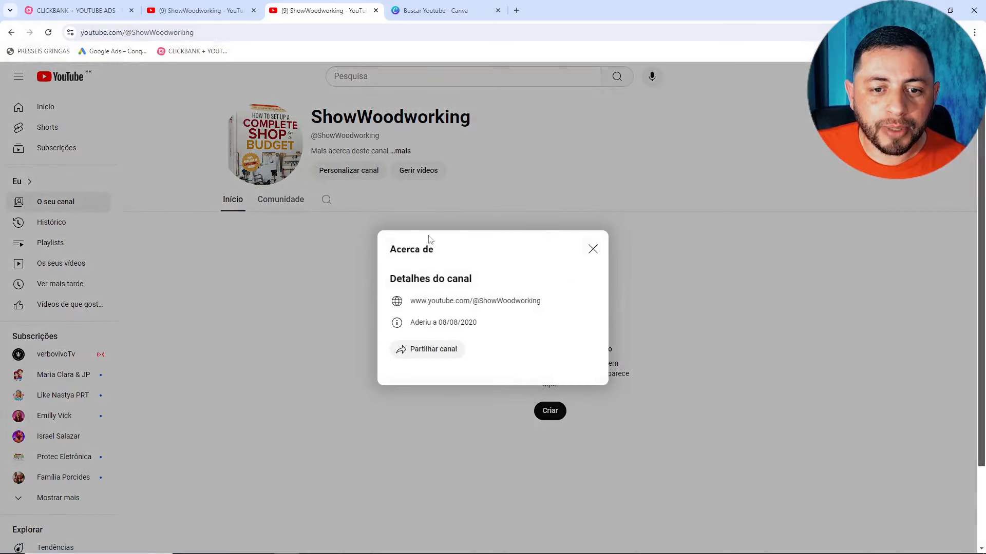
click(592, 249)
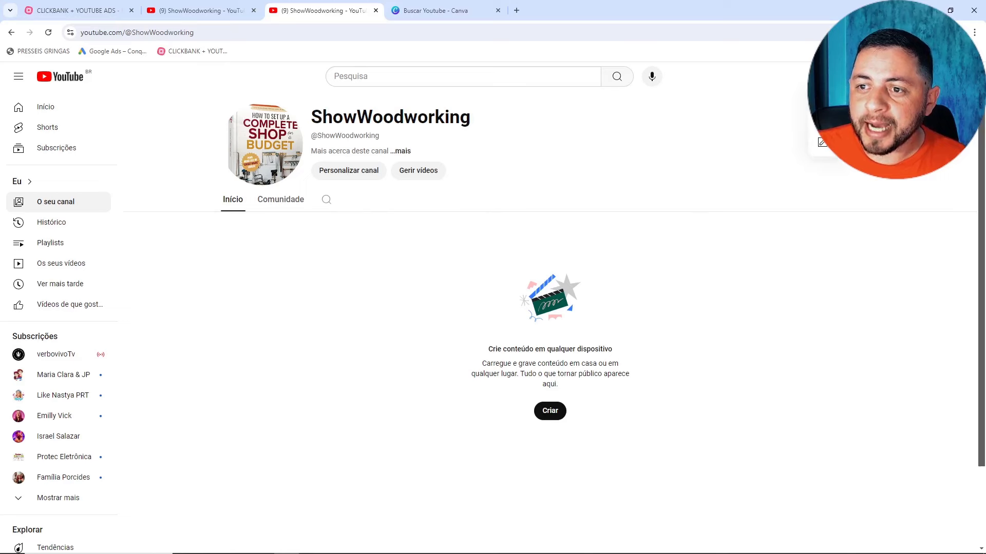
click(909, 76)
click(842, 102)
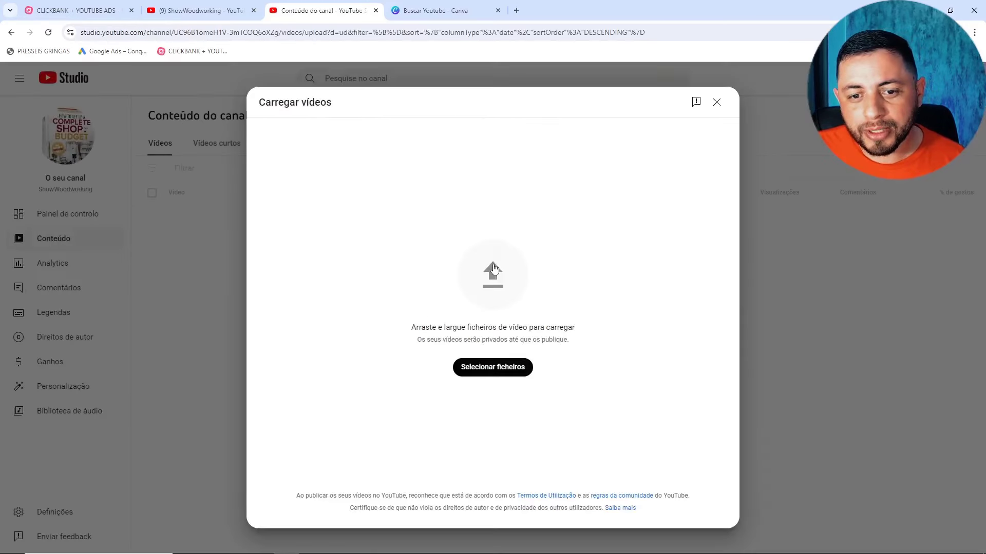
click(497, 369)
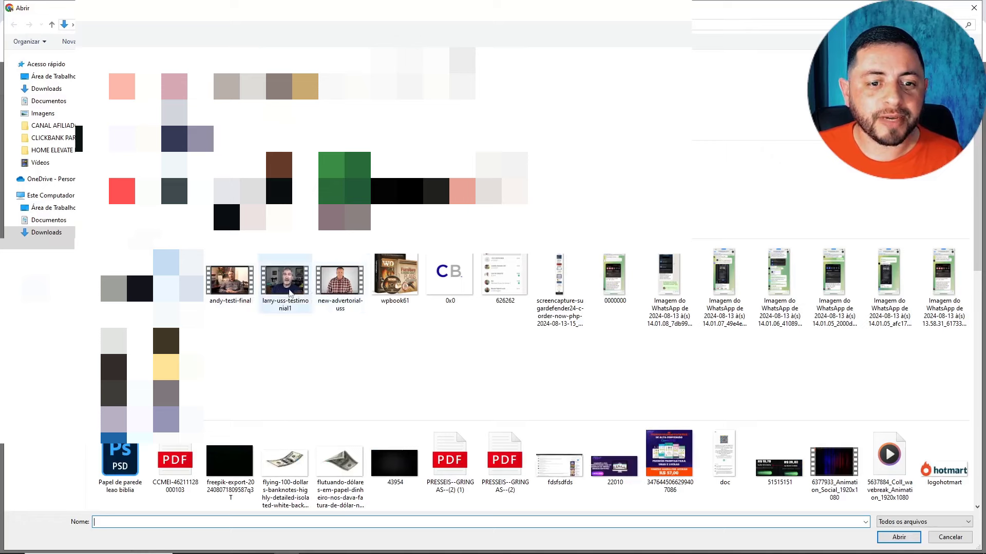
click(228, 285)
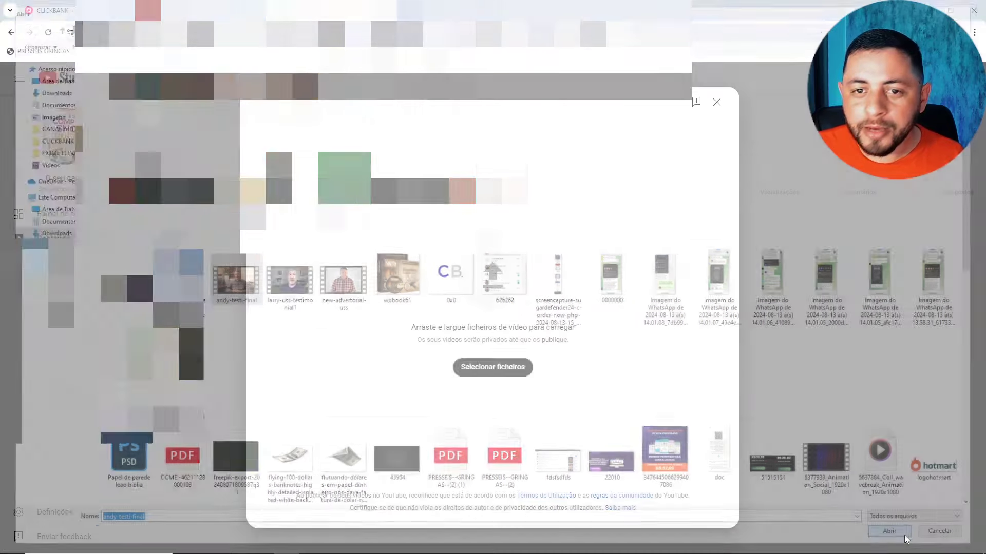
click(904, 535)
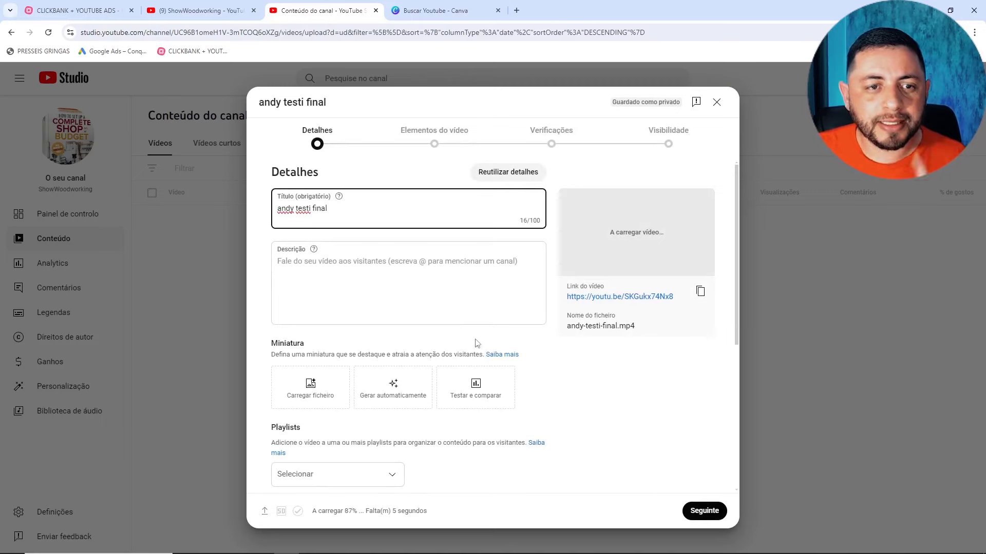
In the other channel tab, open the channel content in YouTube Studio and bring up the details of the 0:53 unlisted video
click(195, 10)
click(961, 75)
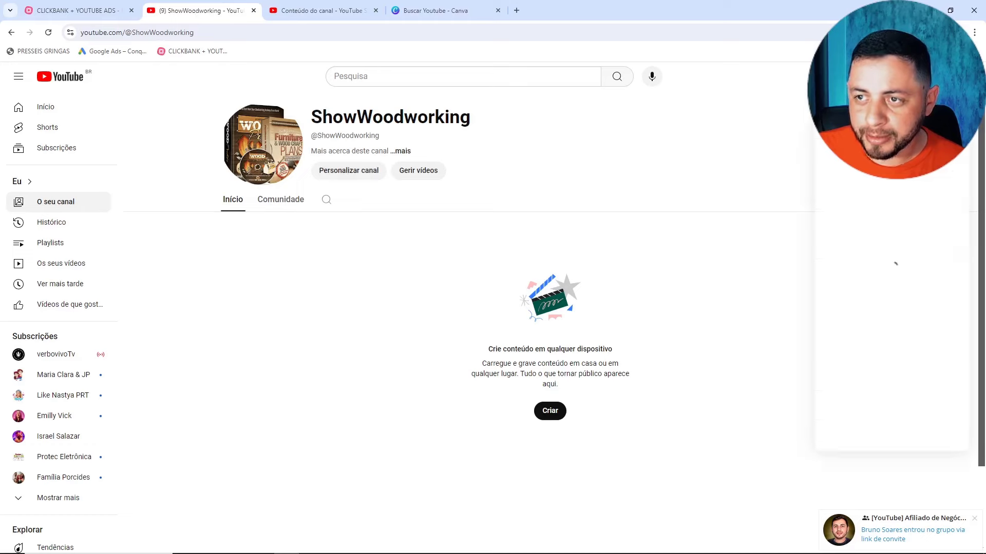
click(891, 224)
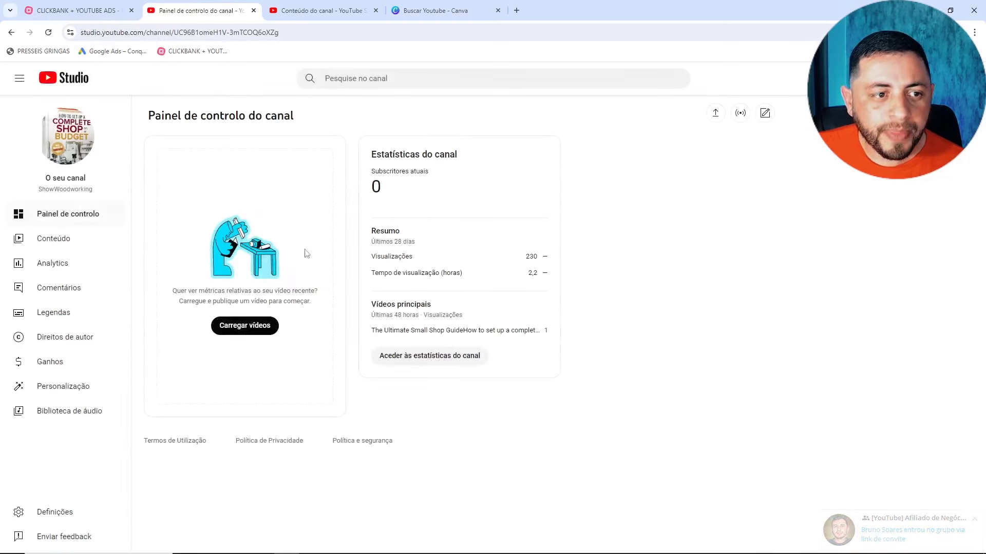
click(79, 243)
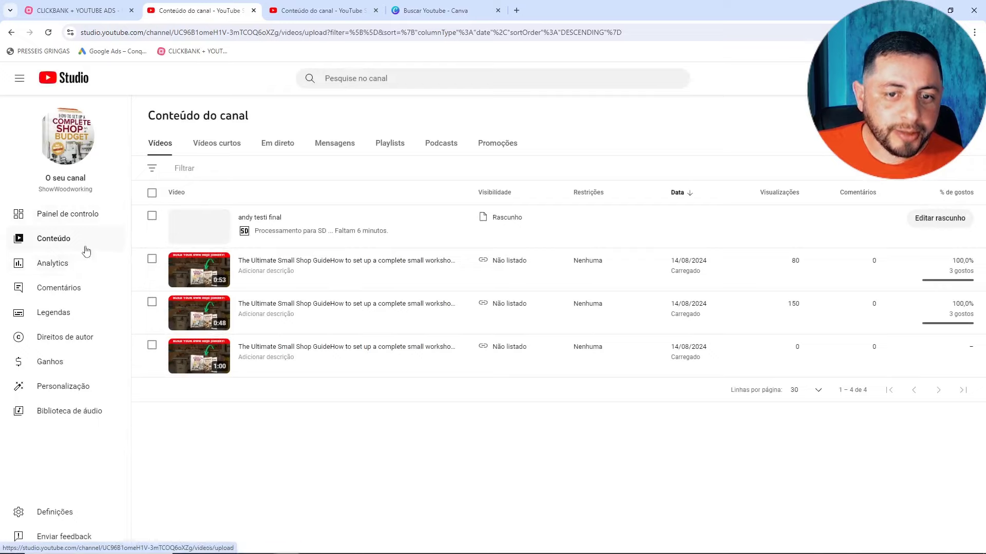
mouse_move(229, 231)
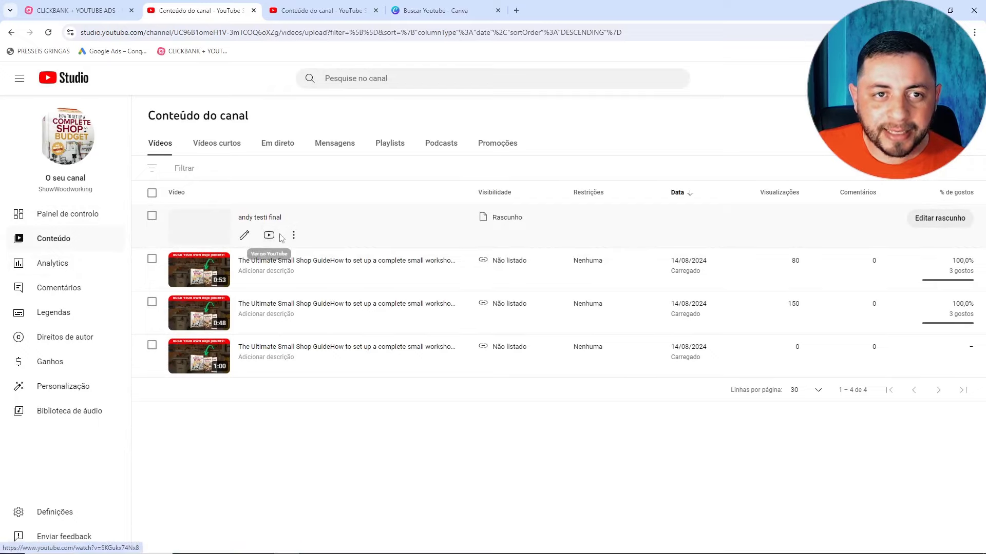
click(301, 12)
click(216, 4)
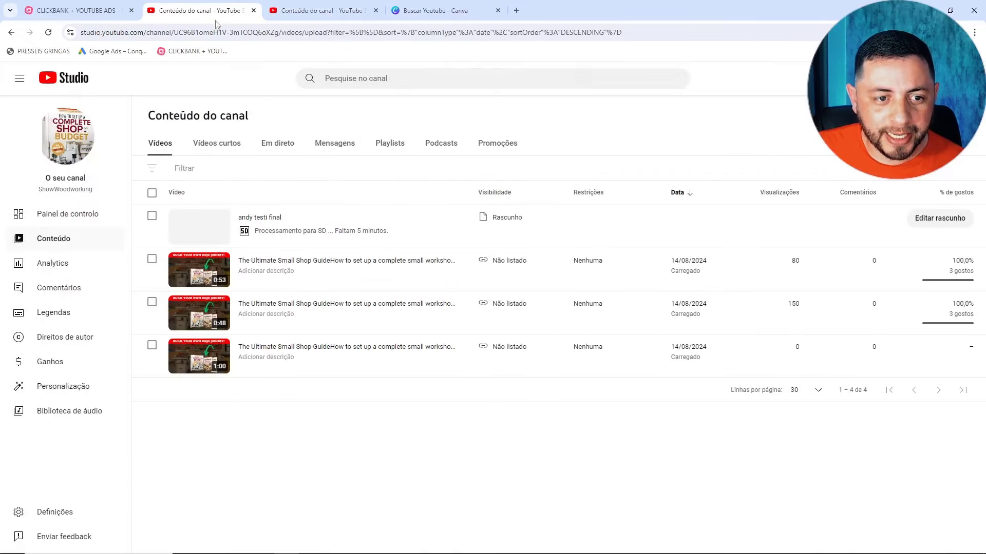
middle_click(249, 281)
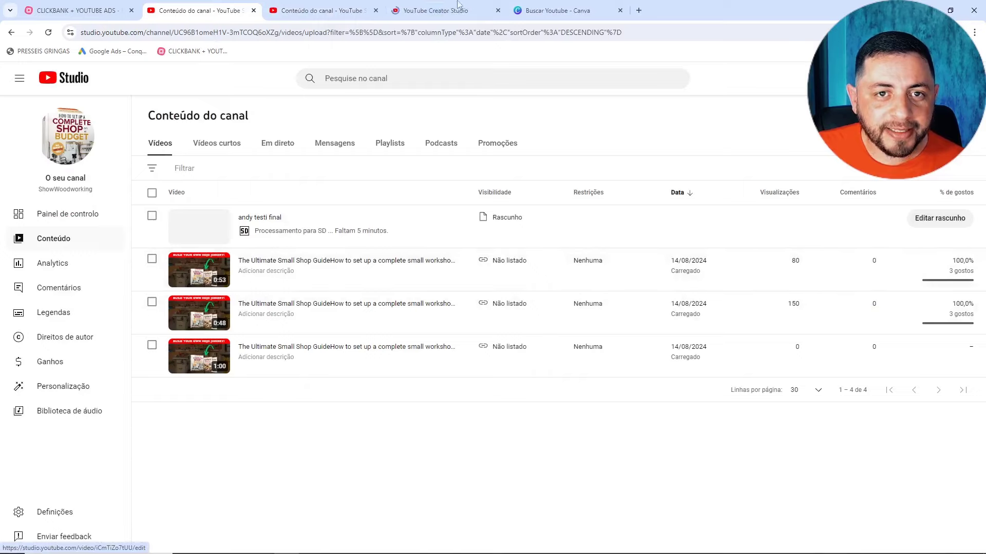
click(318, 10)
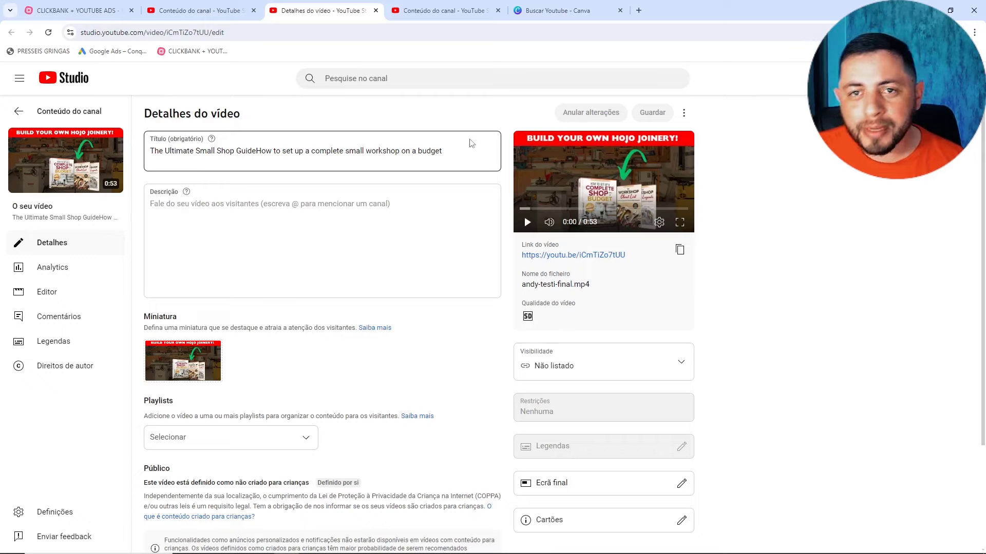
Copy the unlisted video's title and translate it from English to Portuguese with Google's translator in a new tab
click(638, 10)
text(tra)
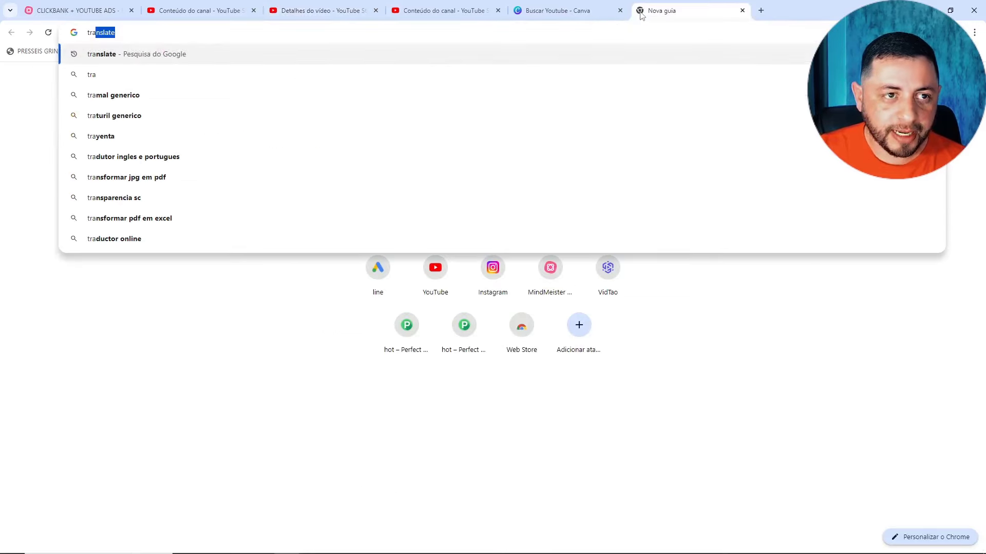
key(Return)
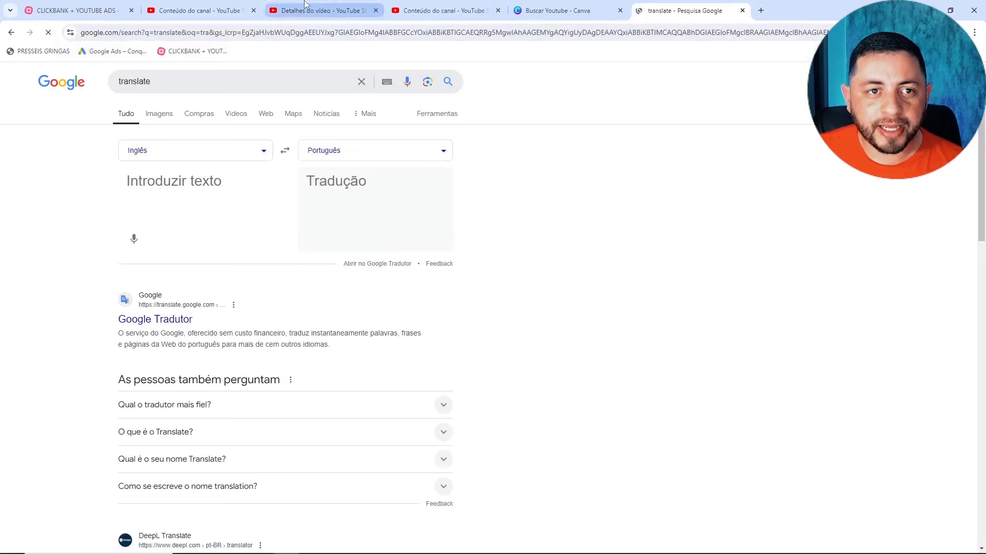
click(305, 4)
drag(441, 153, 149, 158)
key(ctrl+c)
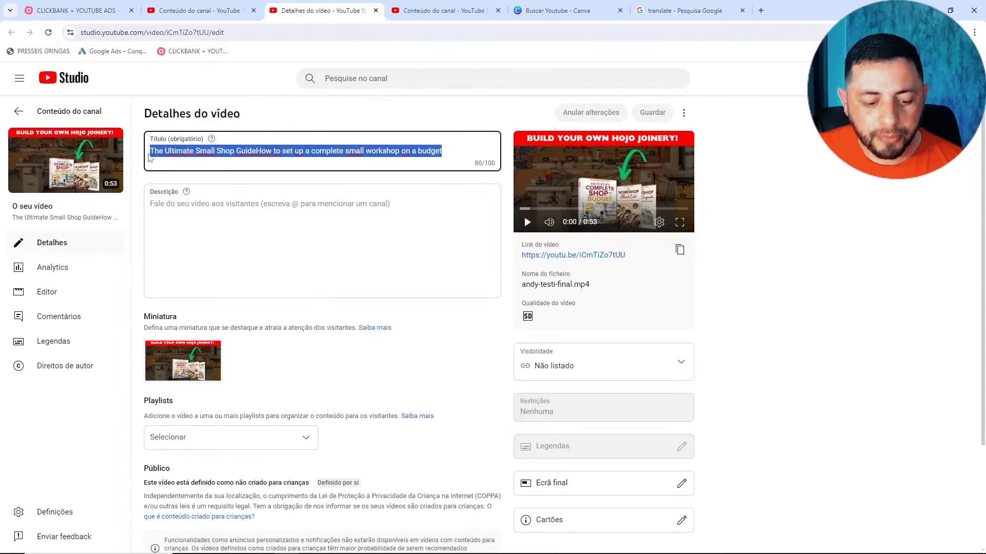
click(685, 10)
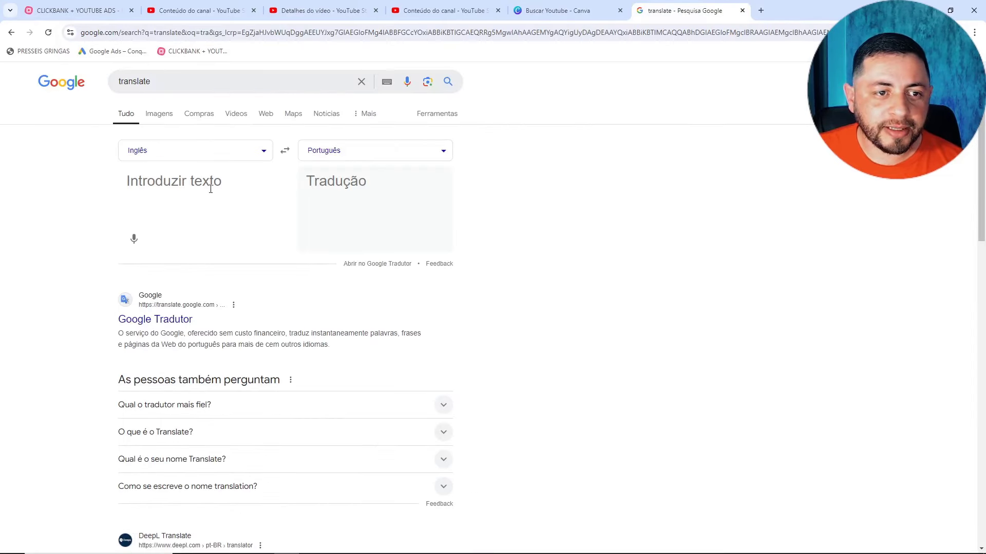
key(ctrl+v)
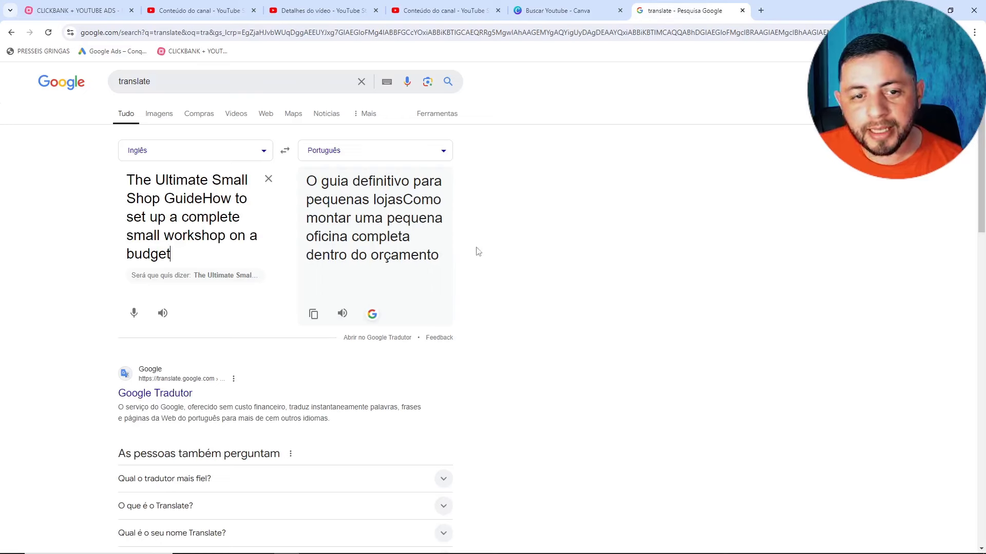
Return to the unlisted video's details and copy its full title into the description
click(305, 16)
drag(443, 151, 92, 147)
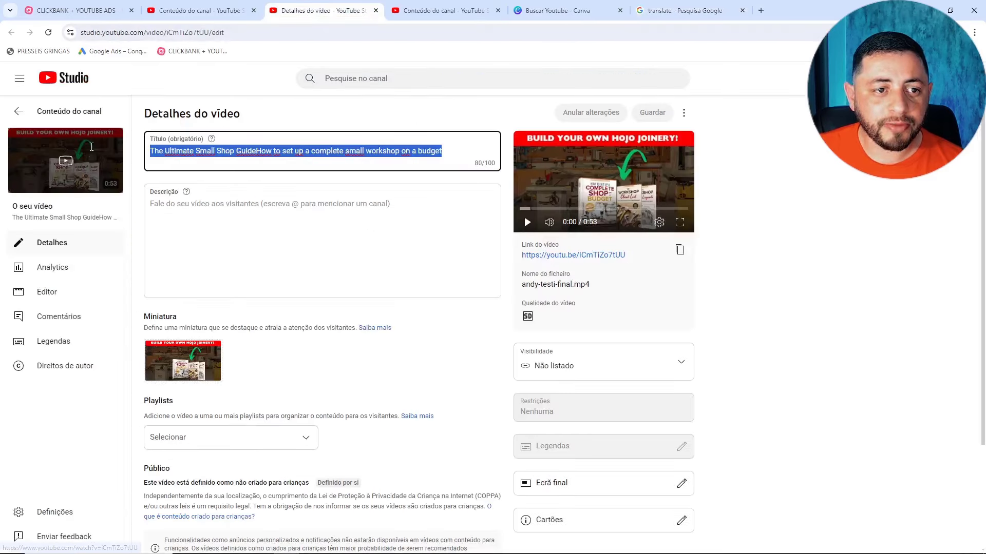
key(ctrl+c)
click(293, 236)
key(ctrl+v)
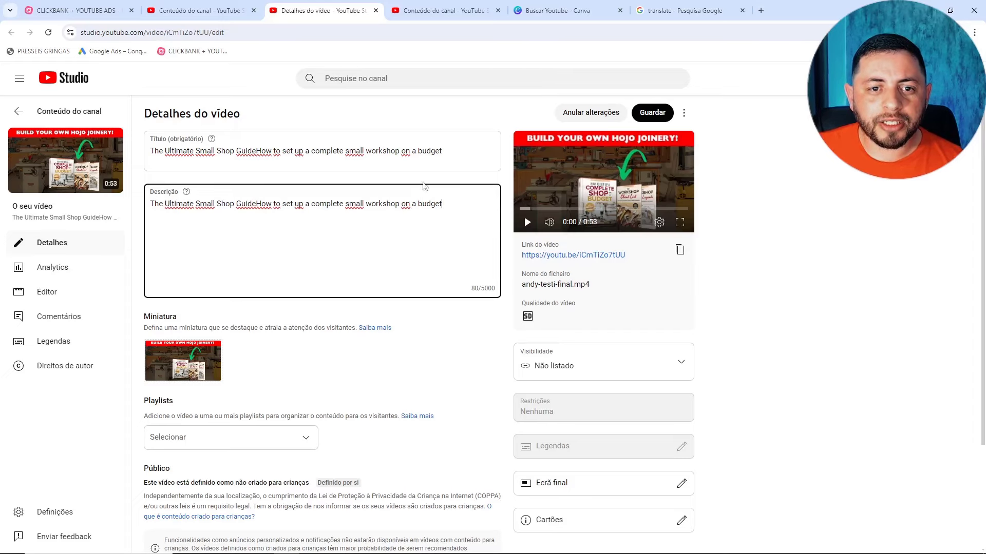
Title the new andy-testi-final upload "The Ultimate Small Shop GuideHow to set up a complete small workshop on a budget"
click(406, 10)
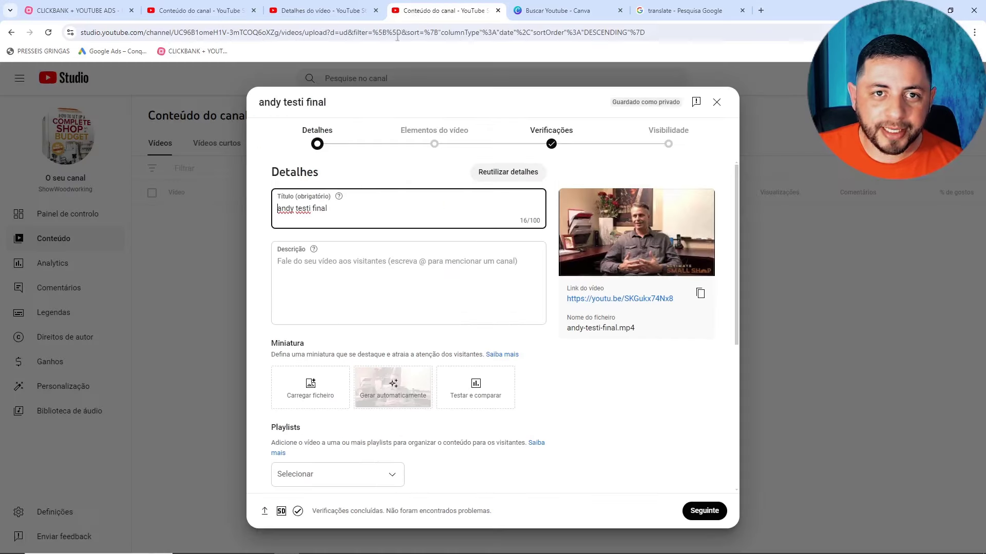
drag(361, 205, 211, 202)
key(ctrl+v)
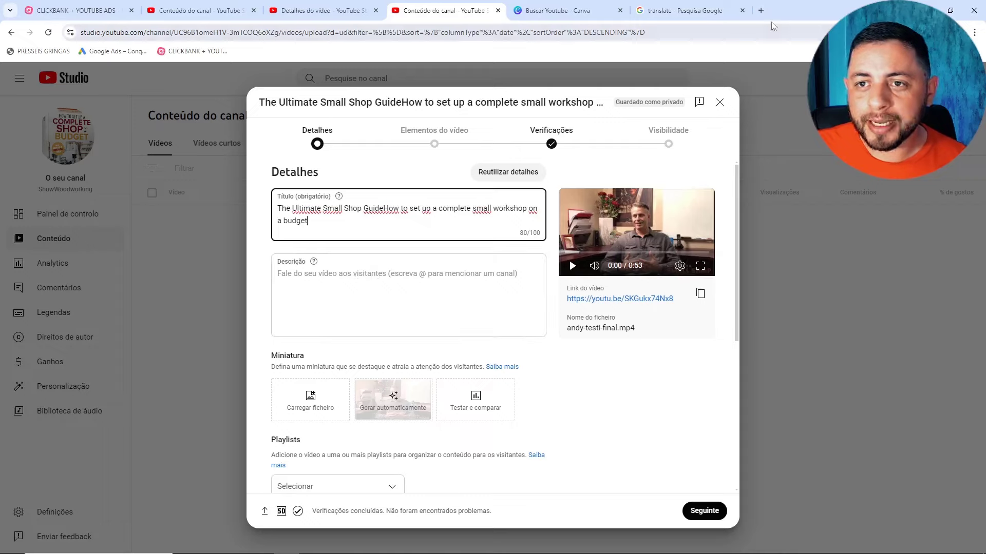
Open YouTube in a new tab, examine where ads appear on the home page and a music video's watch page, and close the tab
key(ctrl+t)
click(437, 282)
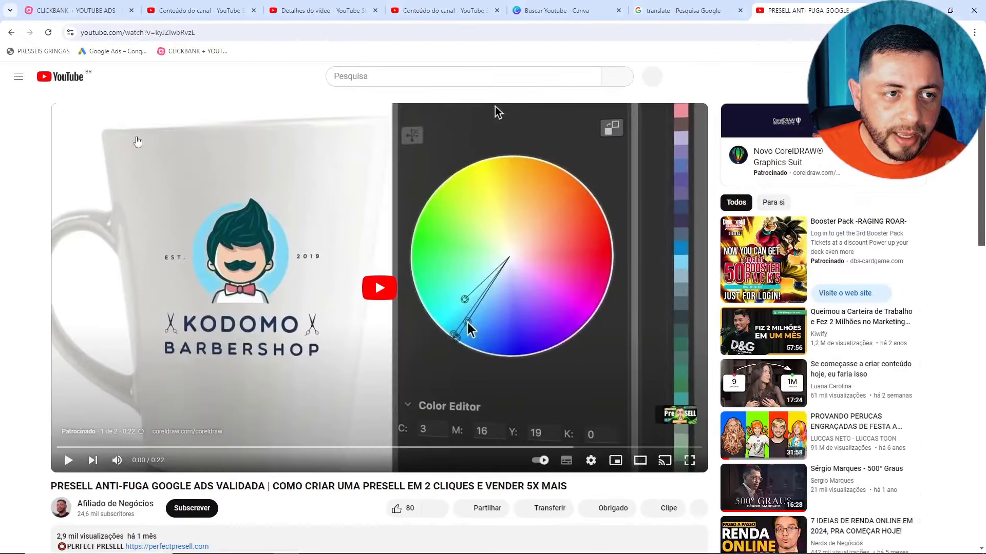
click(68, 84)
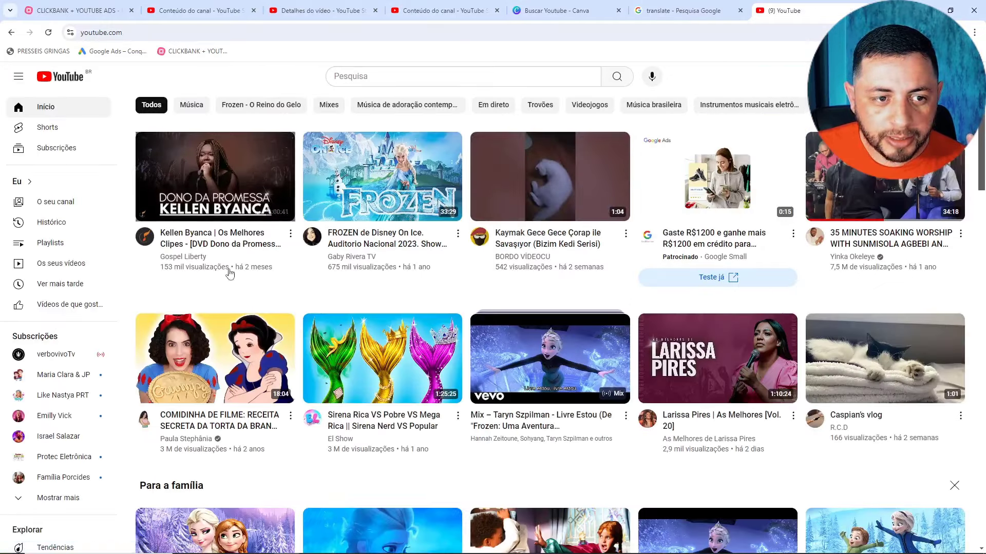
scroll(444, 272, down, 4)
scroll(206, 257, up, 4)
click(205, 248)
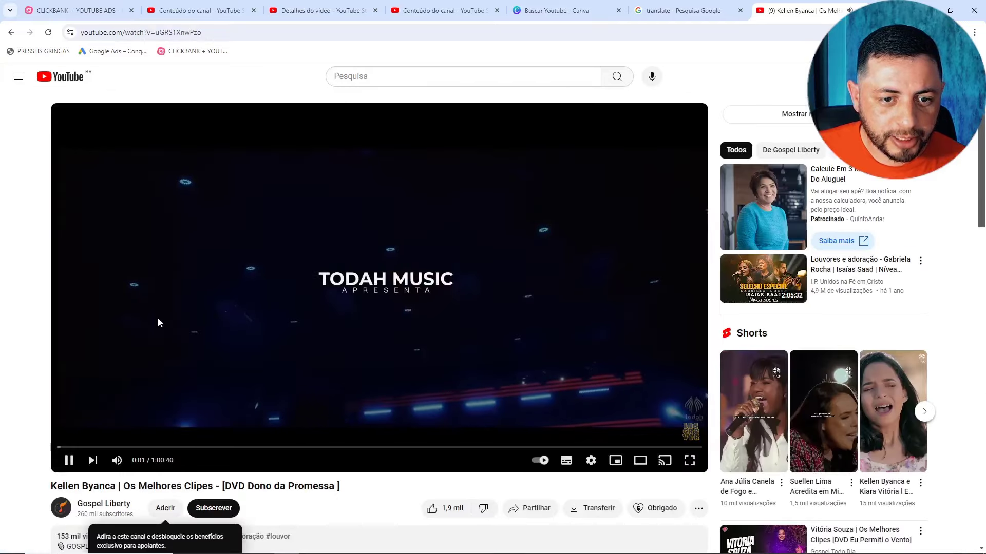
click(68, 460)
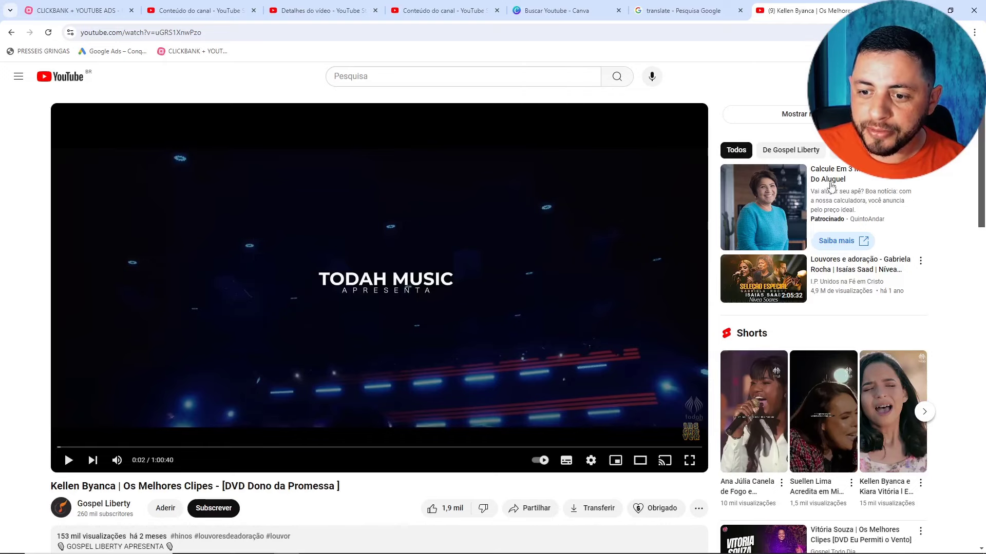
scroll(775, 378, down, 4)
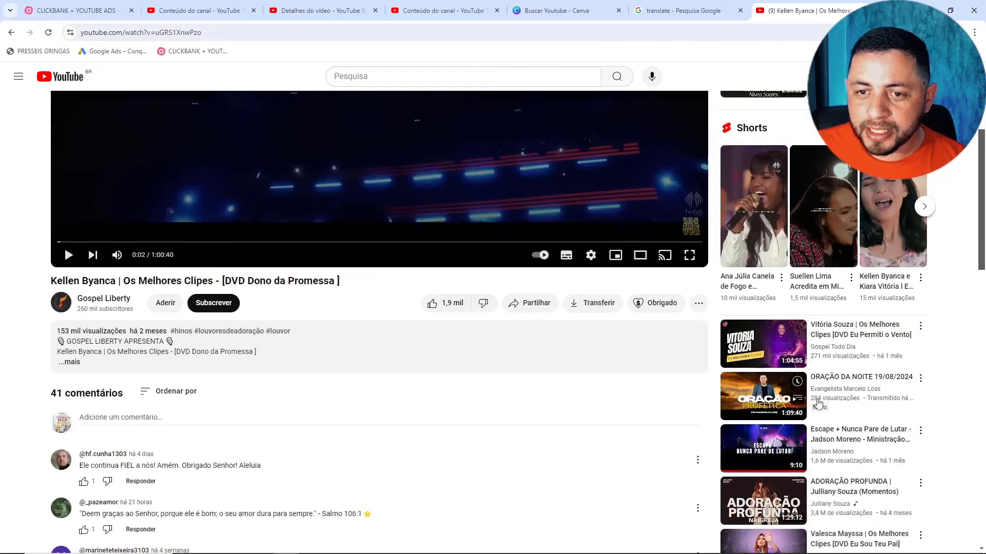
scroll(839, 343, up, 4)
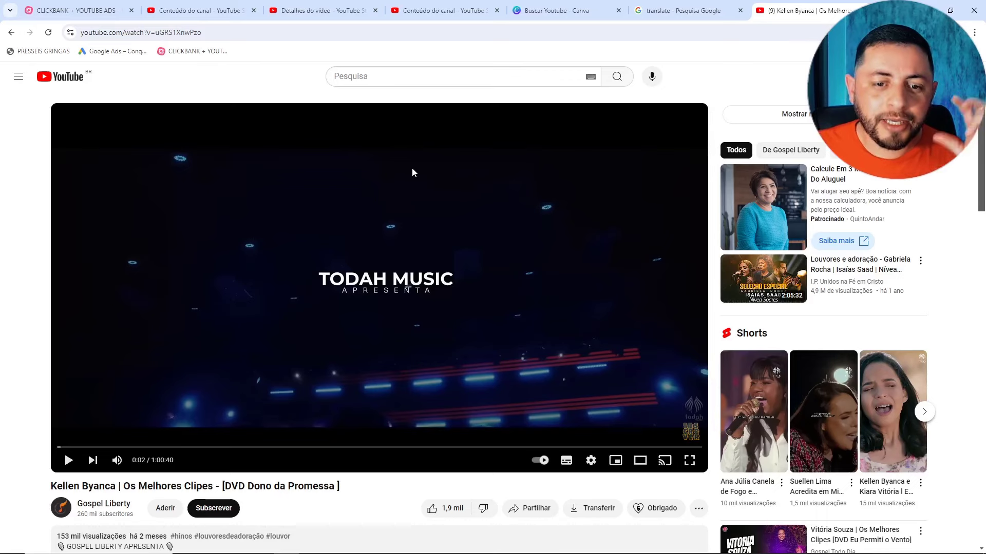
key(ctrl+w)
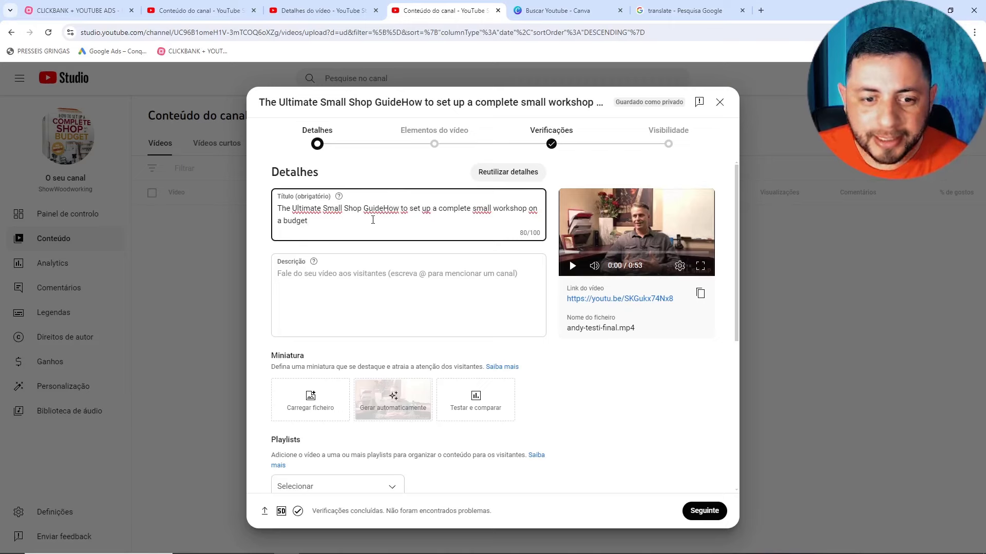
Upload "Estratégia de conteúdo Capa para canal de youtube sobre Marketing Digital Youtube Thumbnail" as the new video's thumbnail
click(310, 413)
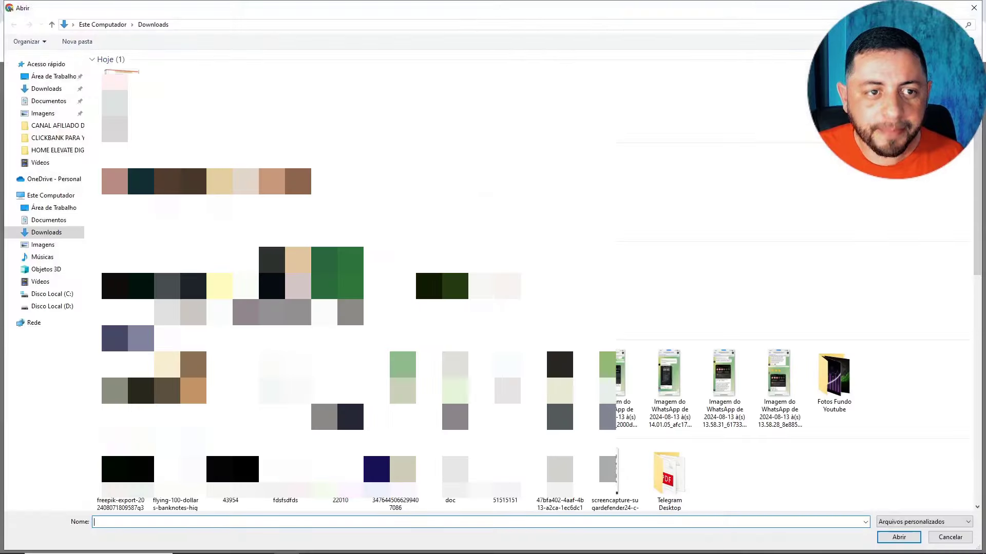
click(180, 180)
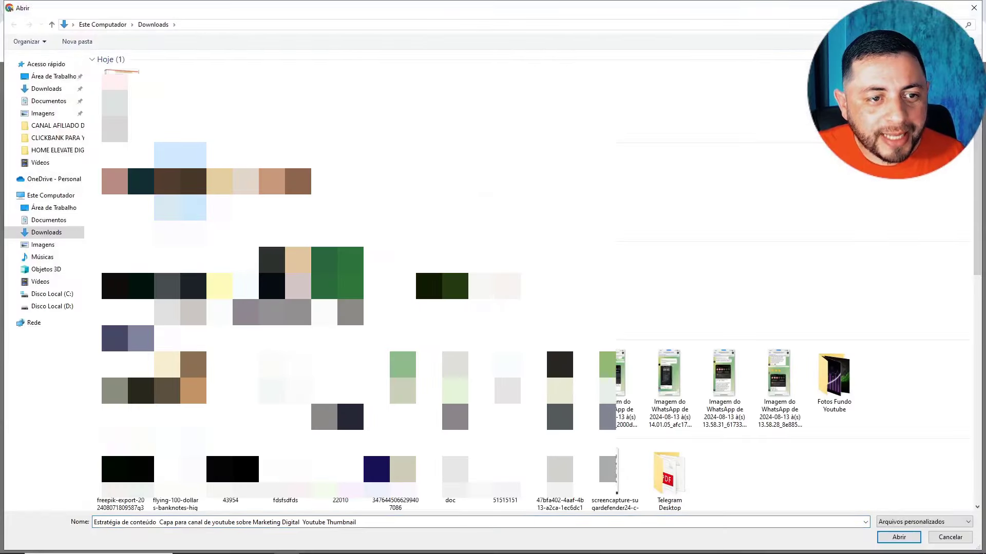
click(897, 537)
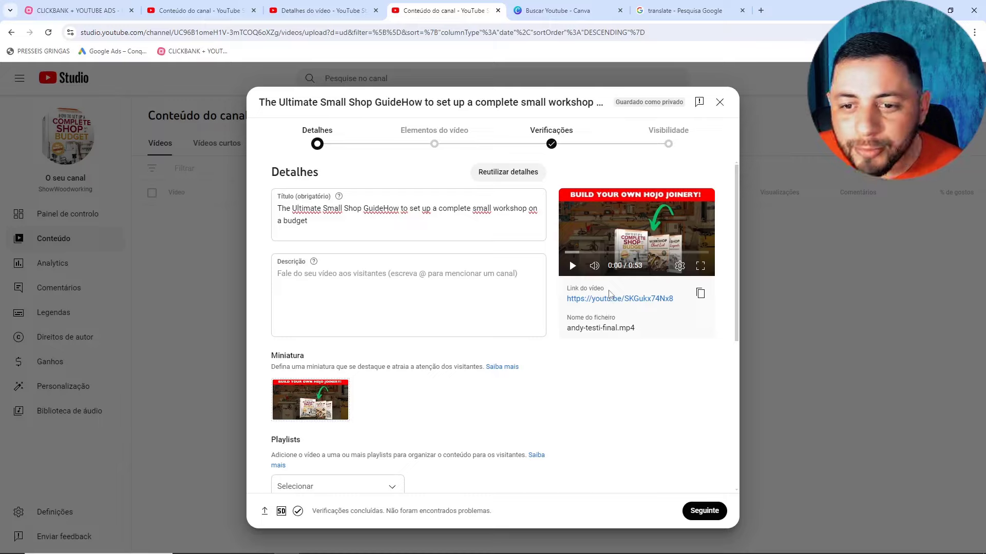
Switch to Canva and browse the template results for the "Youtube" search
click(557, 10)
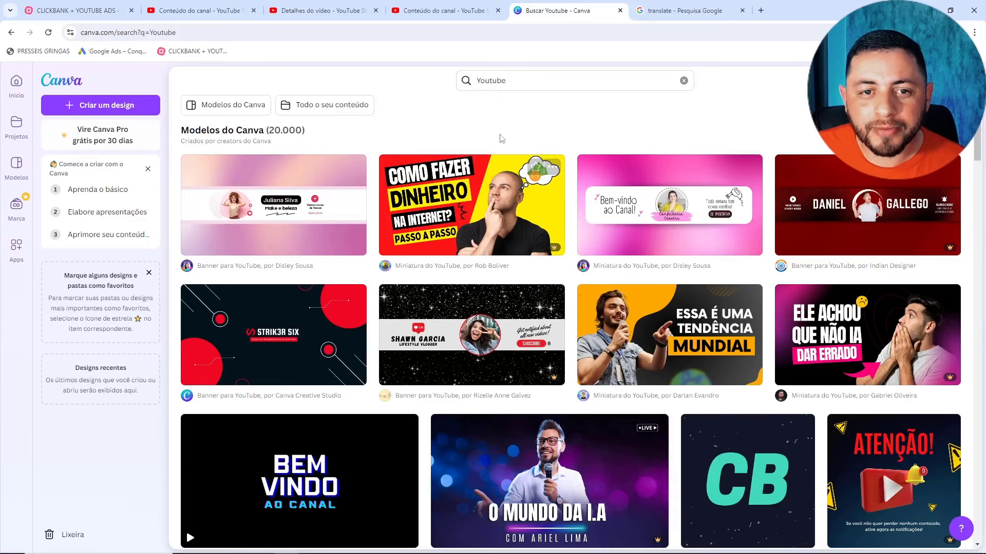
click(459, 80)
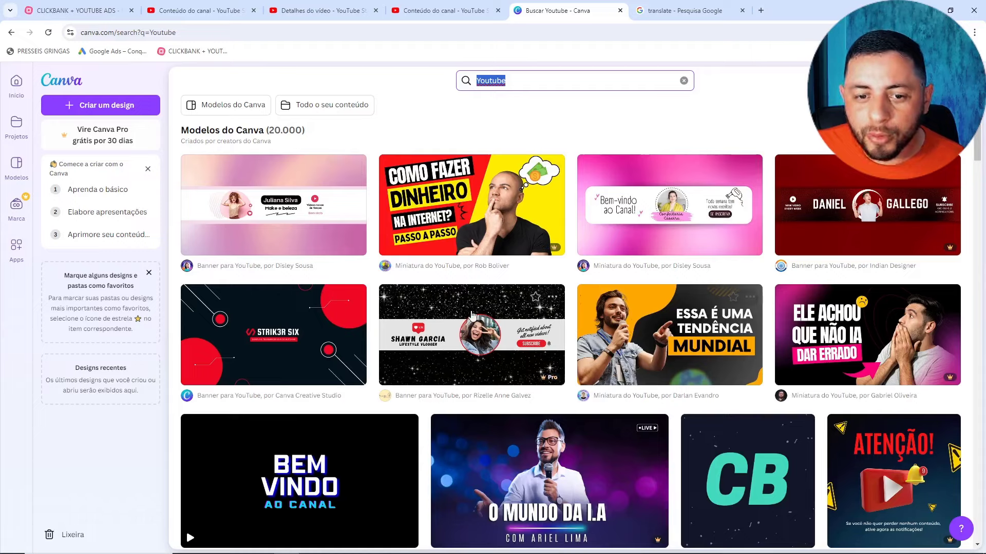
scroll(416, 336, down, 3)
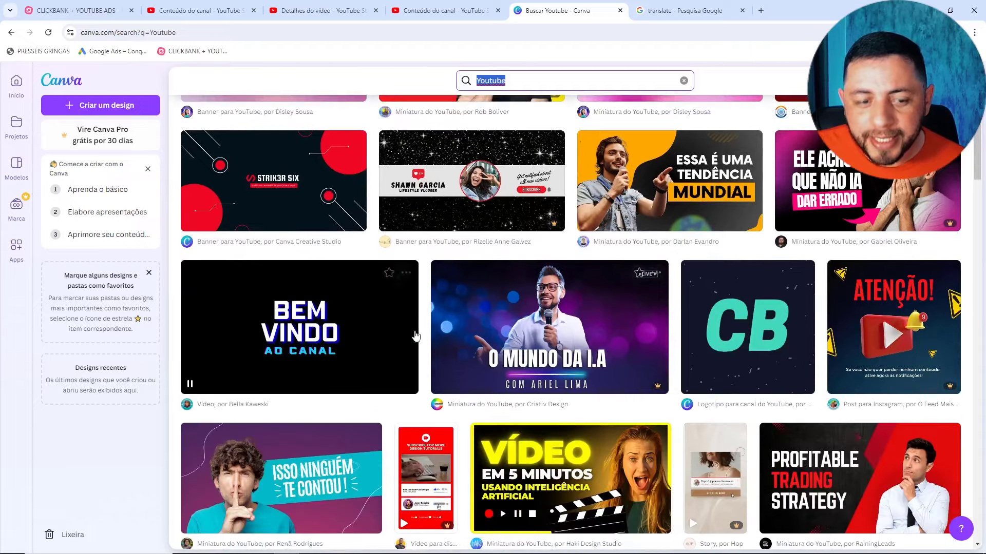
Look through more of the YouTube thumbnail and banner templates in the Canva results
scroll(416, 336, down, 2)
scroll(421, 359, down, 3)
scroll(430, 393, up, 5)
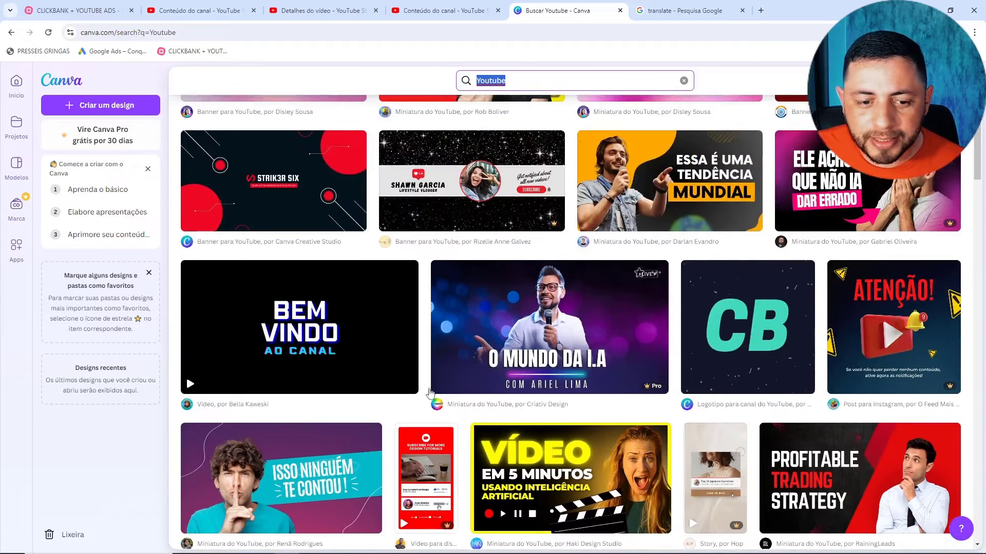
scroll(430, 393, up, 1)
Open the Facebook Images page in the vendor's Ultimate Small Shop affiliate area and examine its title ideas and workshop photos
click(286, 545)
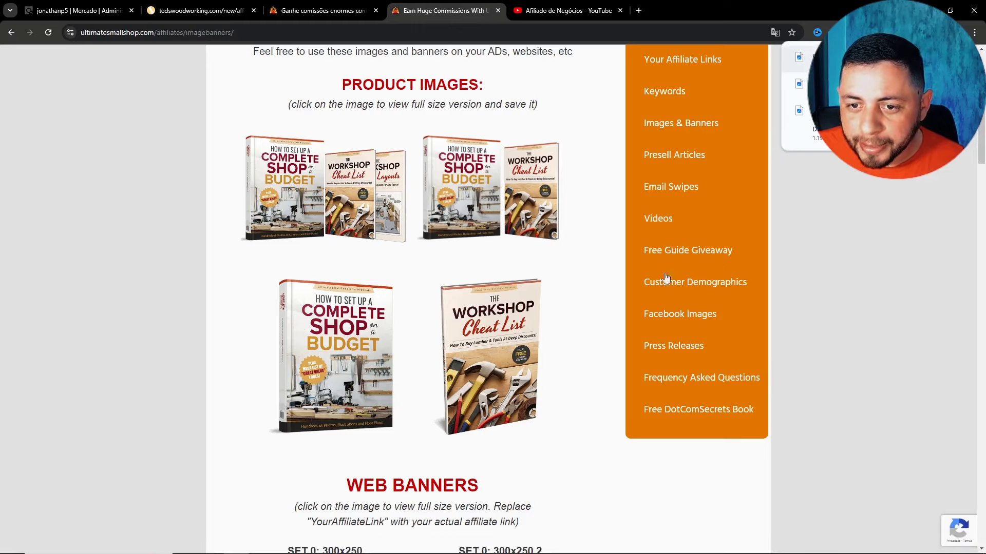
click(673, 316)
scroll(495, 307, down, 15)
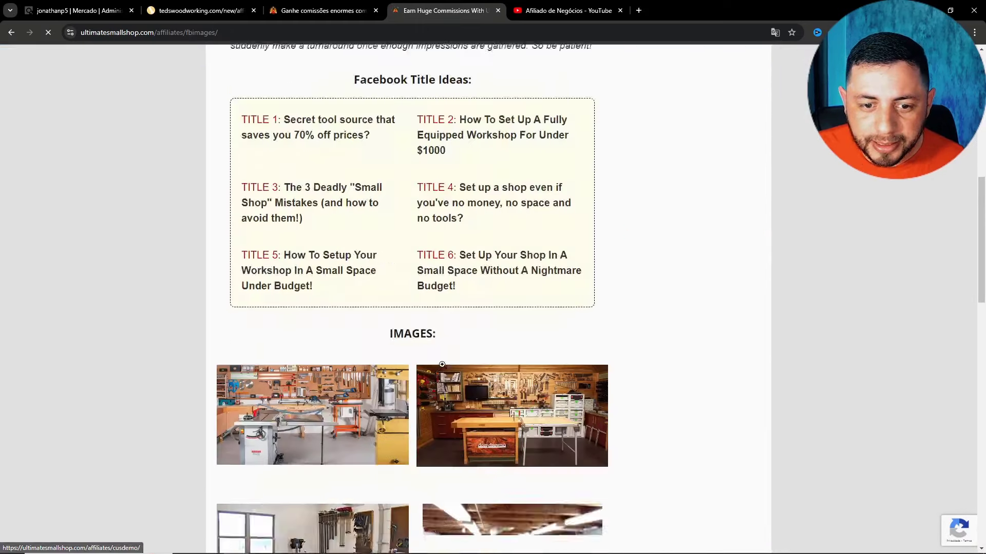
scroll(495, 306, up, 3)
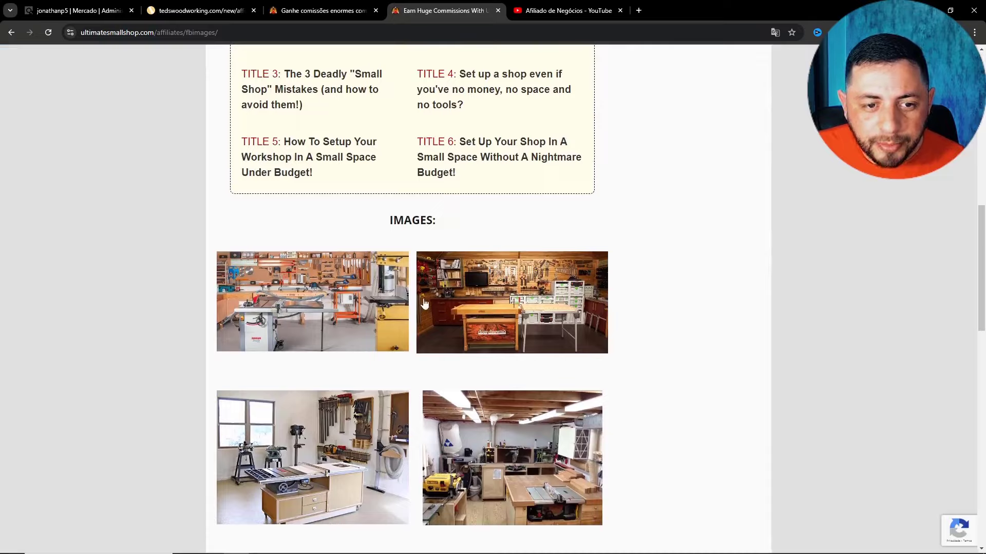
scroll(522, 319, down, 2)
scroll(522, 319, down, 3)
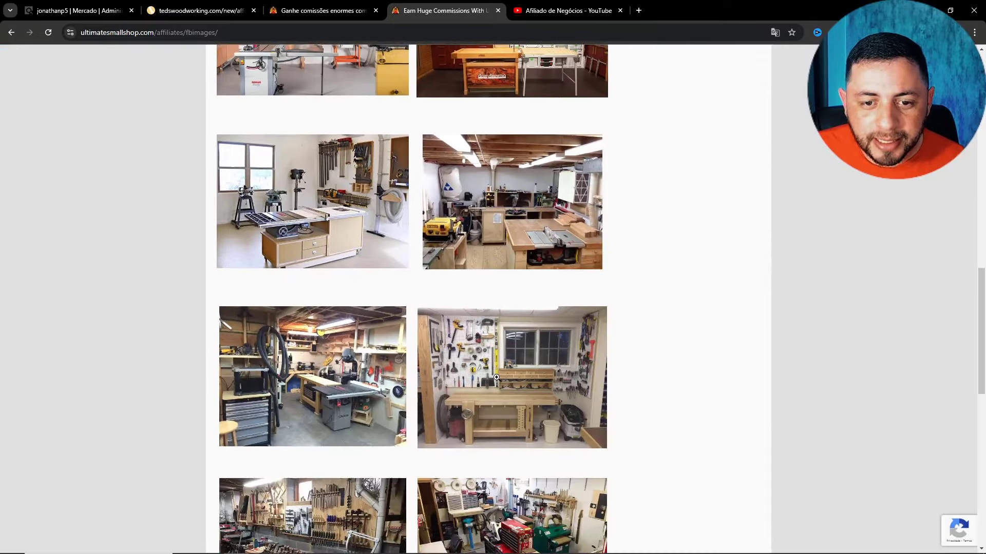
scroll(440, 398, up, 14)
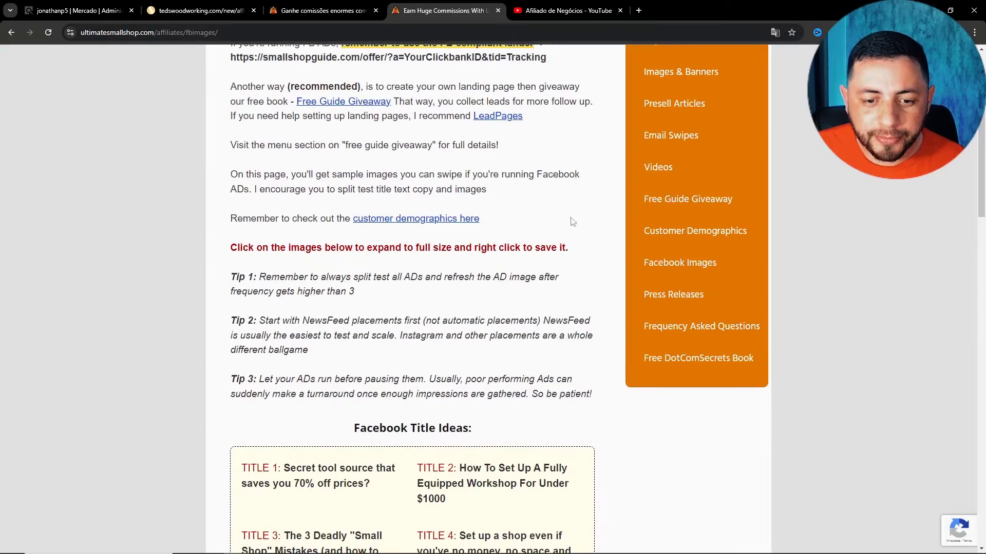
scroll(519, 341, up, 3)
scroll(451, 334, down, 12)
scroll(452, 334, down, 5)
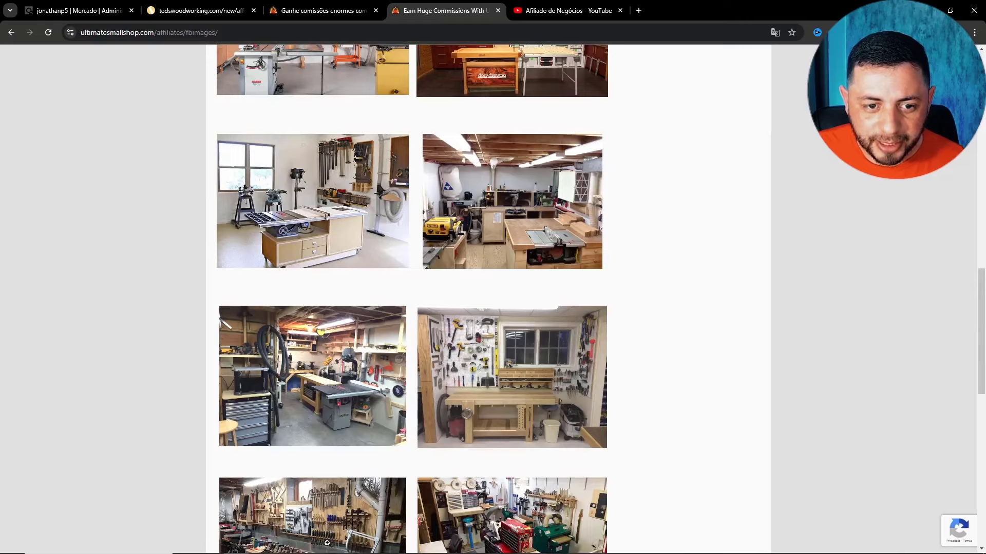
mouse_move(328, 547)
Return to YouTube Studio, save the details of the unlisted andy-testi-final video, and close its details tab
click(287, 548)
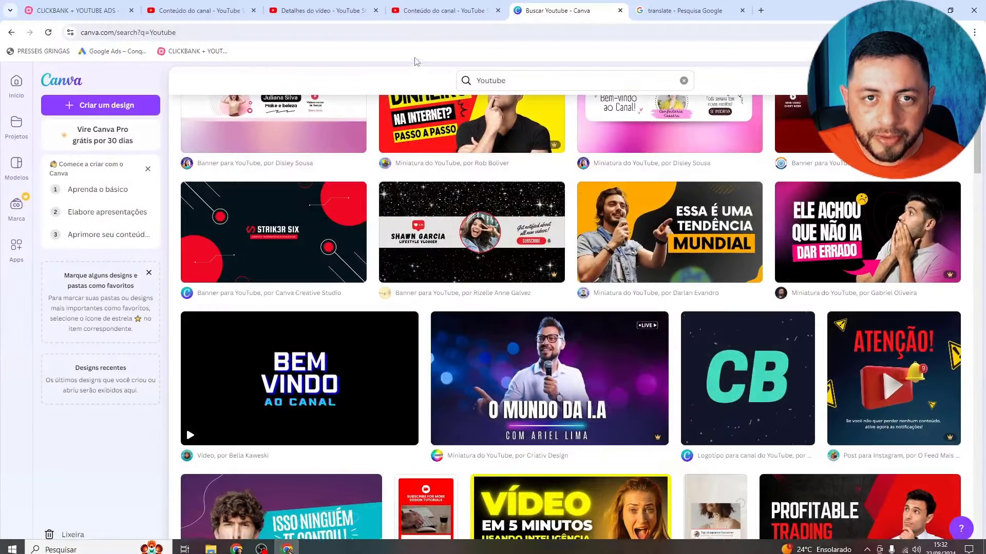
click(209, 9)
click(323, 10)
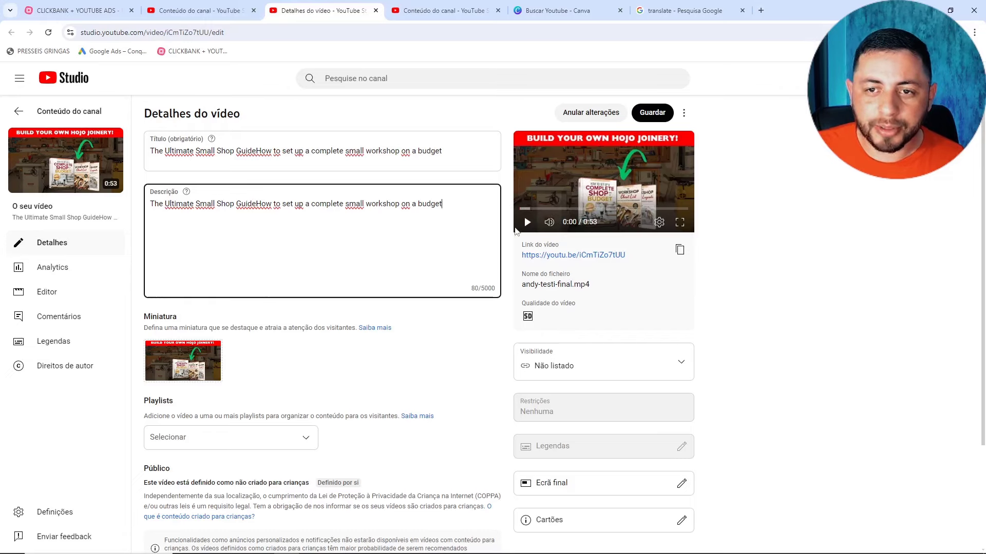
click(639, 116)
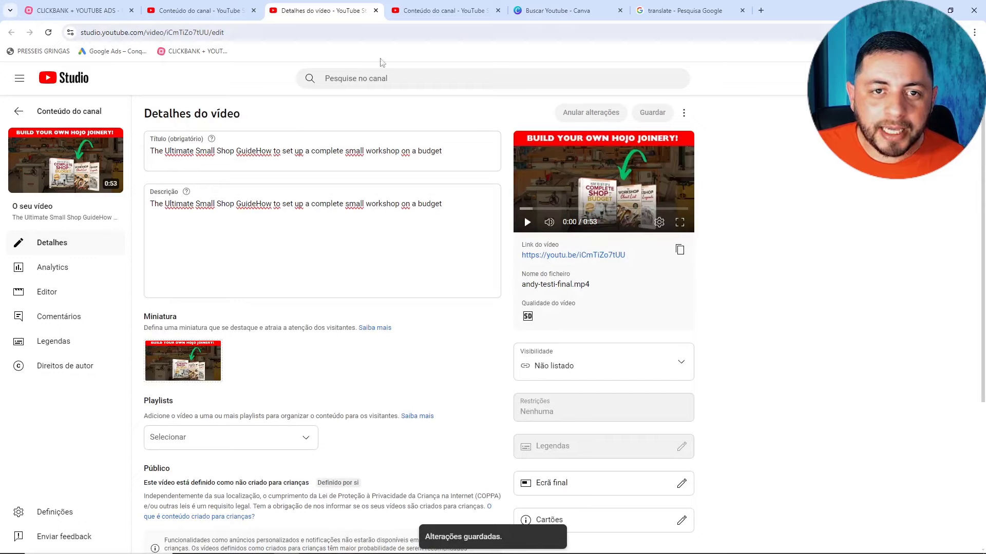
click(426, 13)
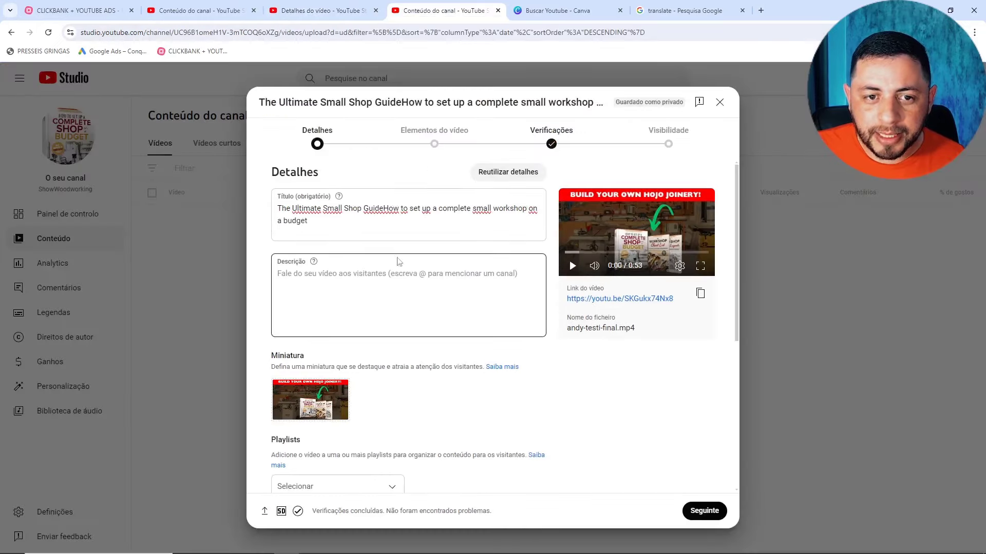
click(359, 10)
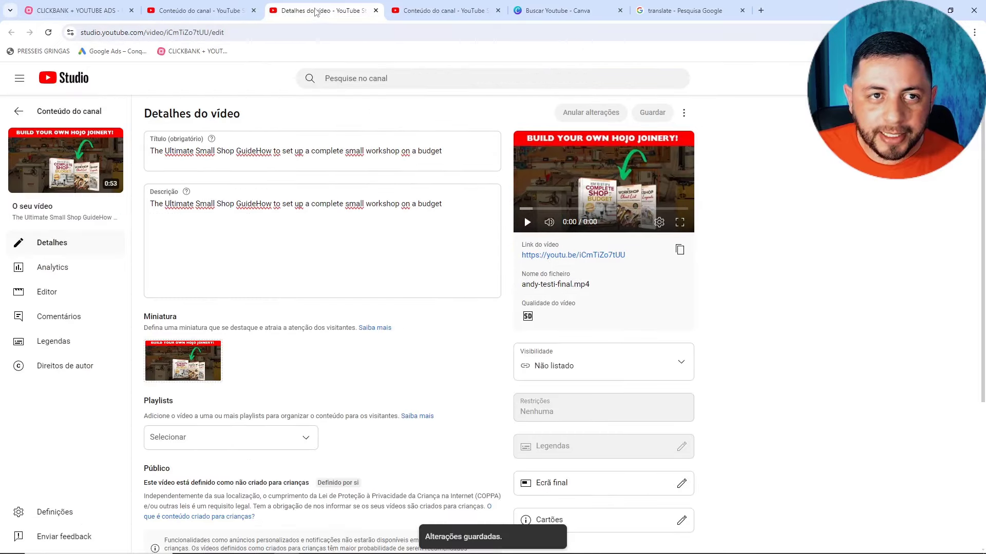
click(376, 10)
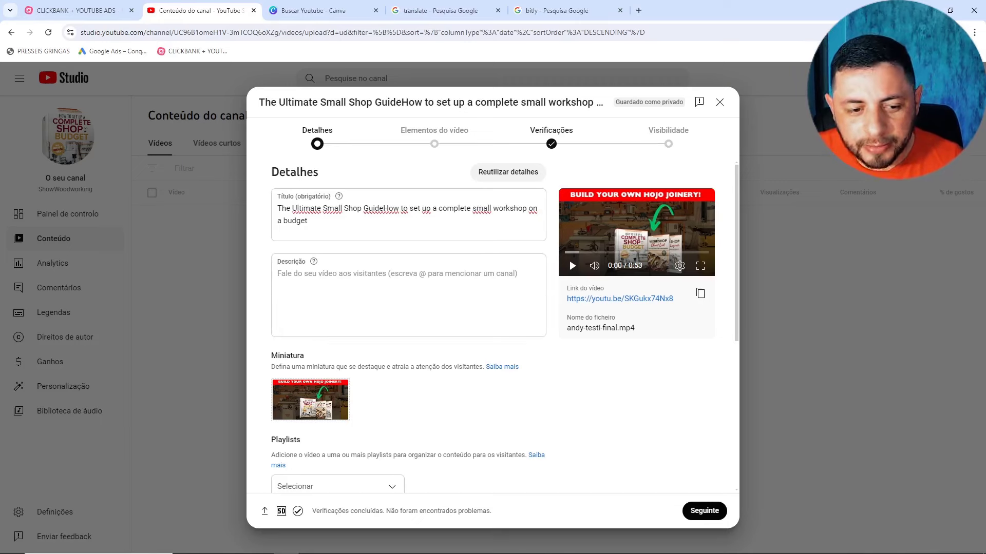
Open the vendor's affiliate links page and copy the FaceBook/PPC Compliant Lander link
click(288, 545)
scroll(593, 245, up, 15)
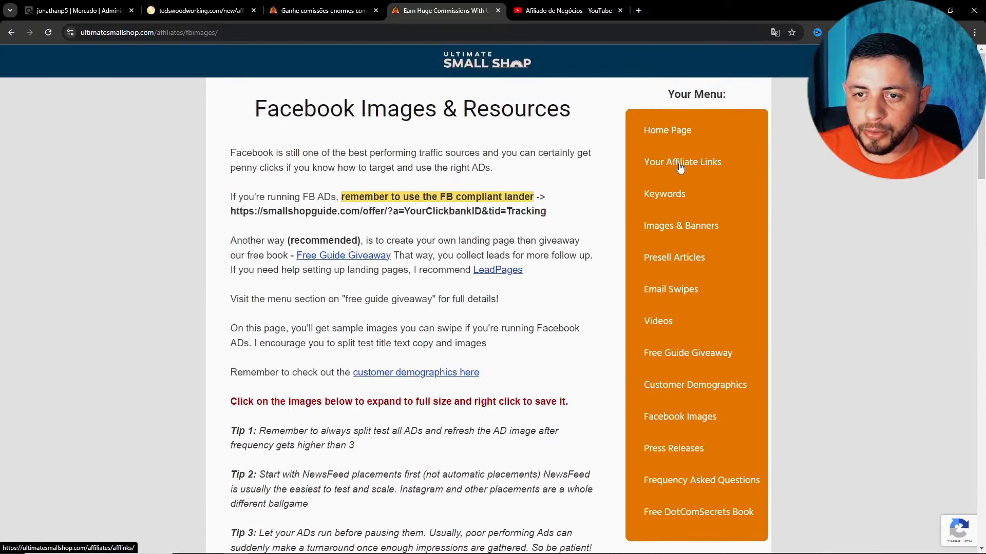
click(689, 166)
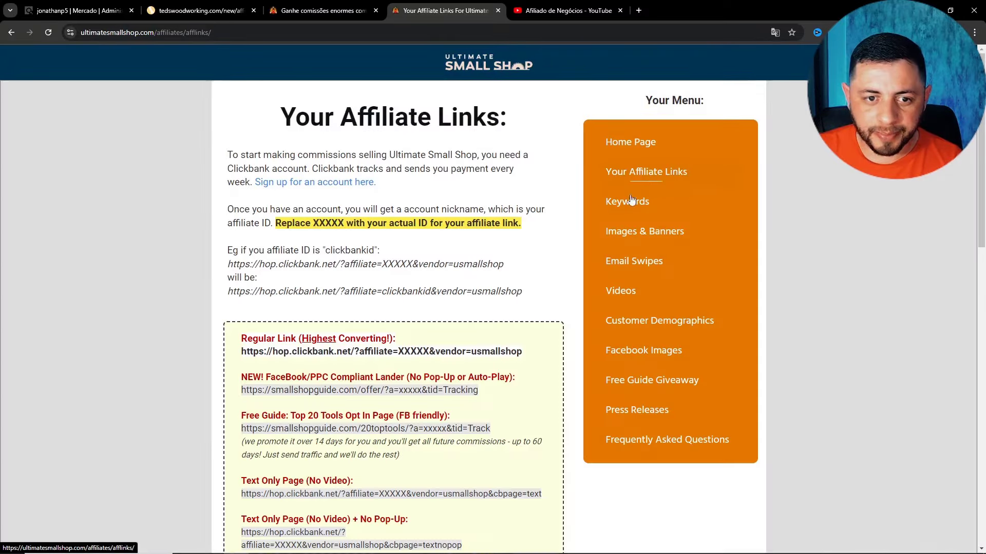
scroll(292, 253, down, 4)
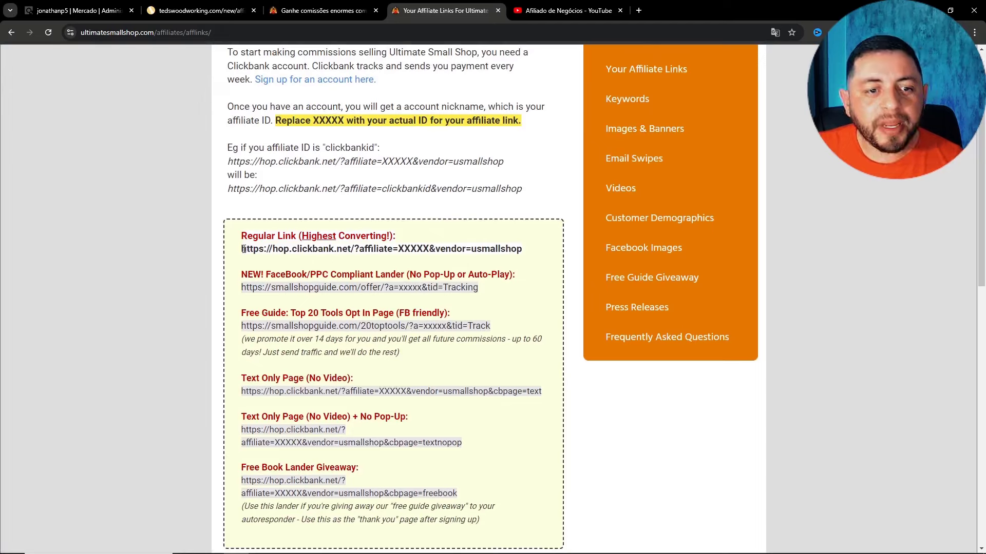
drag(244, 250, 536, 249)
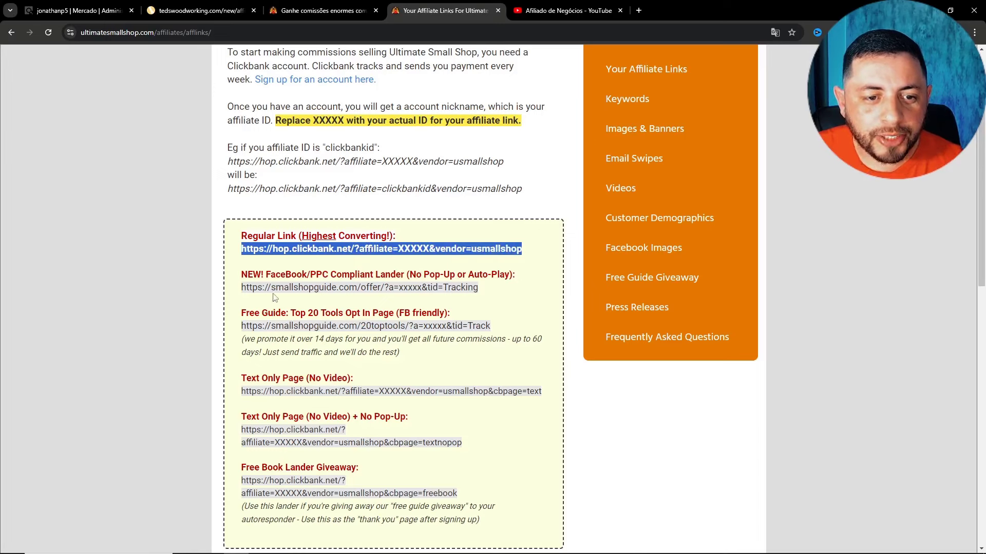
click(245, 289)
drag(243, 288, 504, 294)
key(ctrl+c)
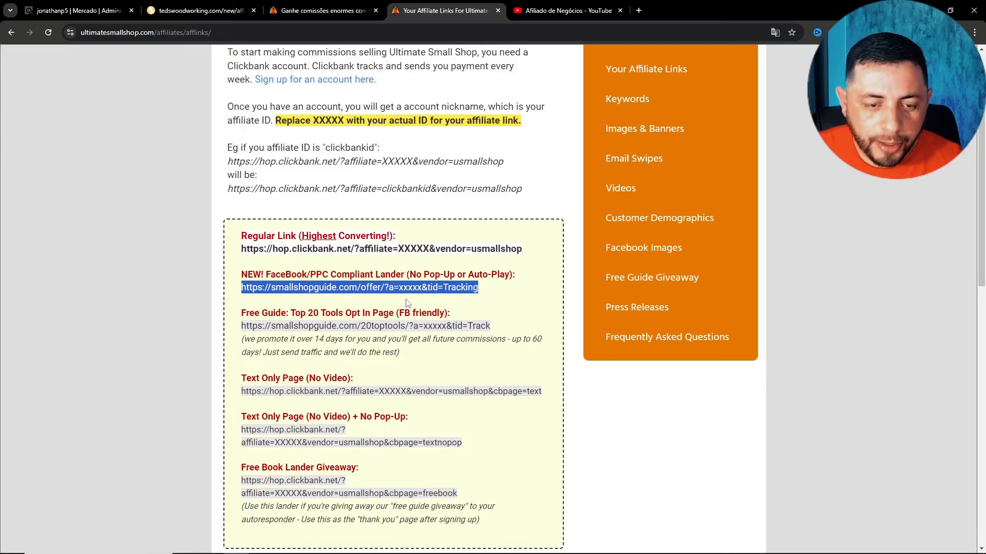
Paste the lander link into the address of a new tab and replace the xxxxx placeholder with the ClickBank affiliate ID
click(639, 10)
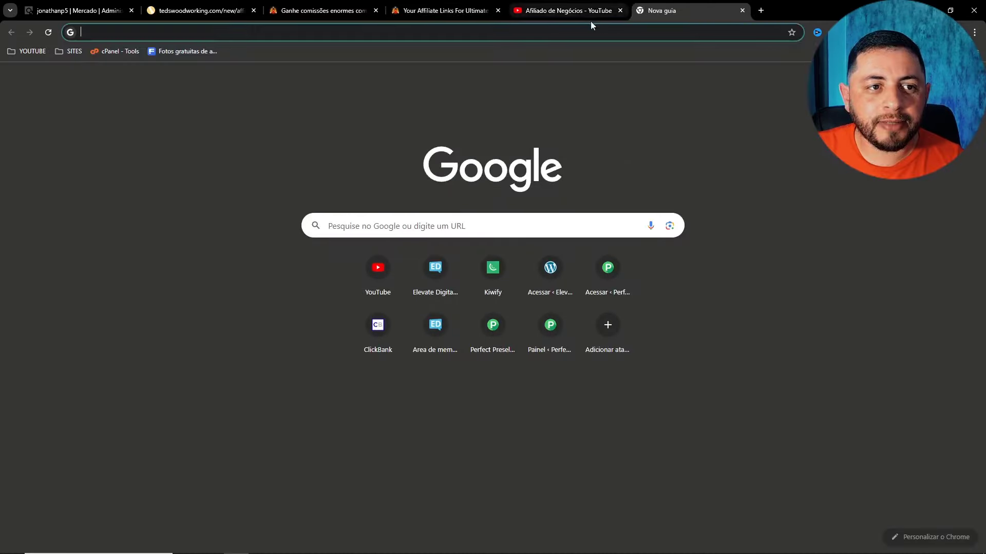
key(ctrl+v)
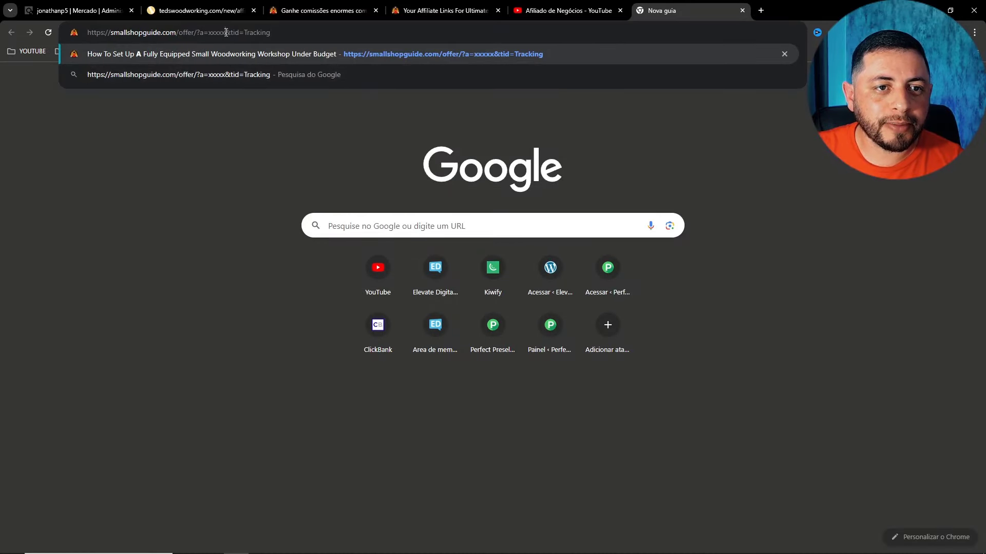
key(BackSpace)
key(BackSpace)
key(BackSpace)
key(BackSpace)
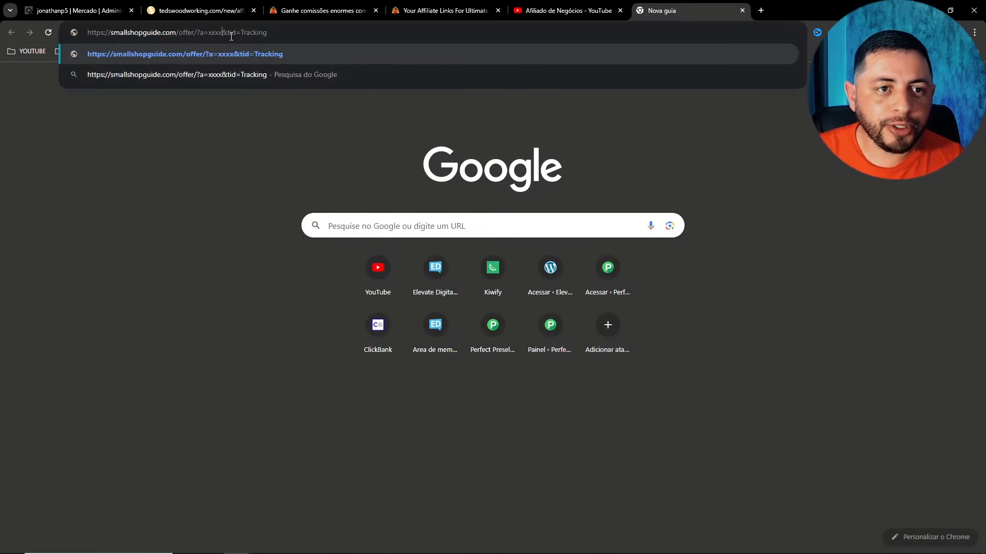
key(BackSpace)
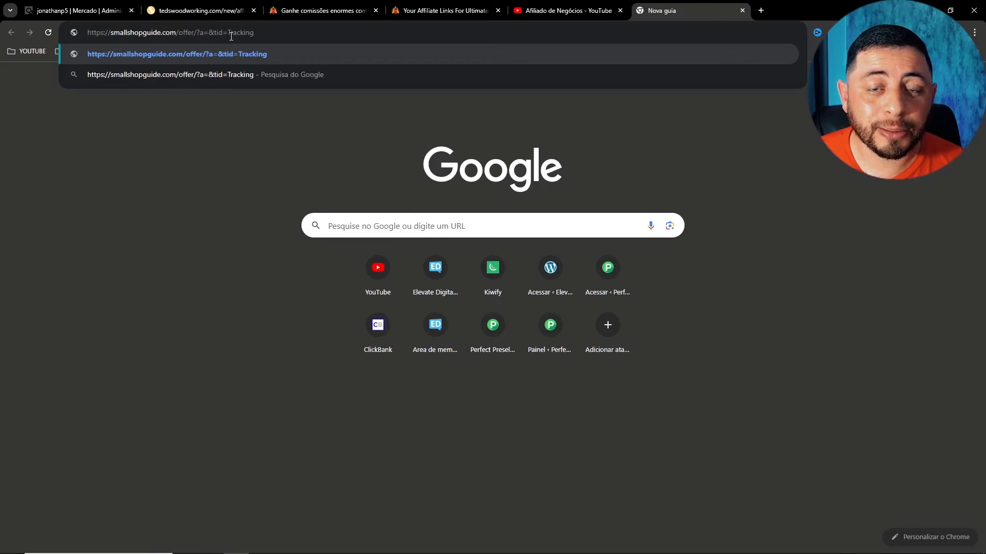
text(j)
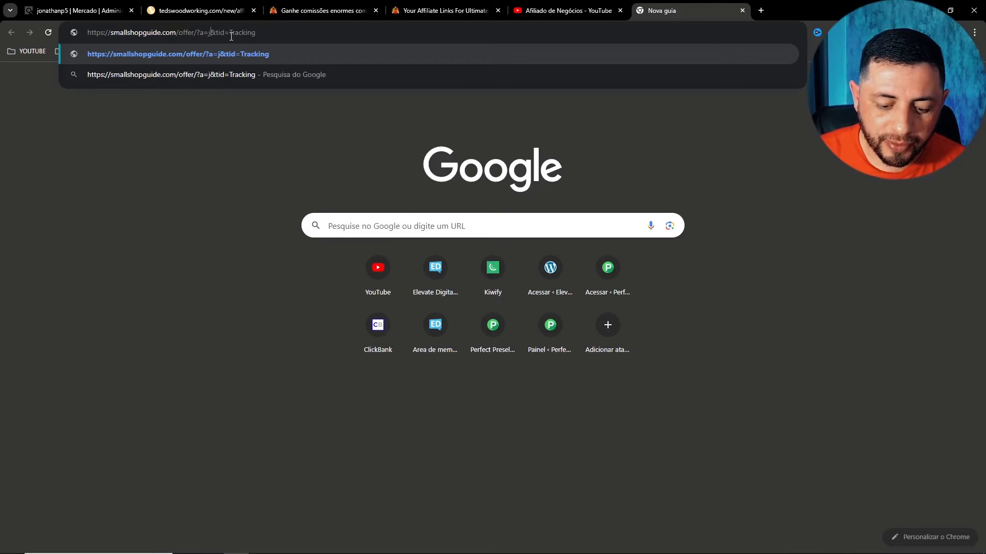
text(onathanp)
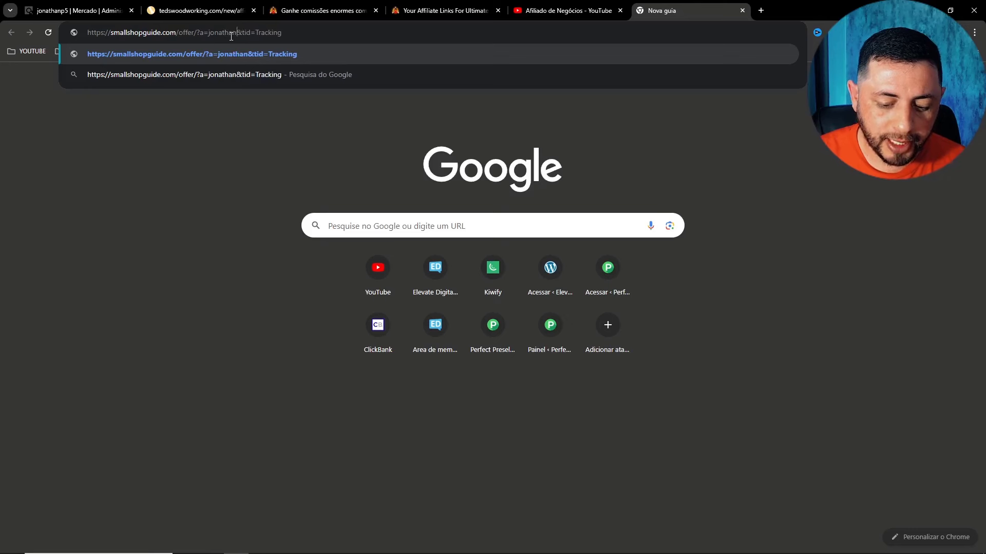
text(5)
Copy the personalised affiliate link, open it, and look over the offer page and the affiliate ID in its address
drag(290, 33, 87, 33)
key(ctrl+c)
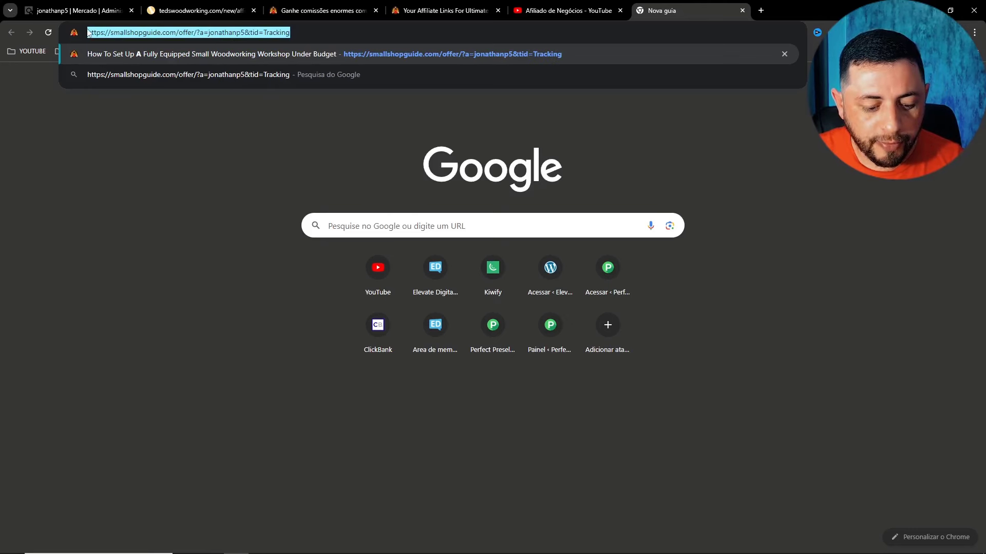
key(Return)
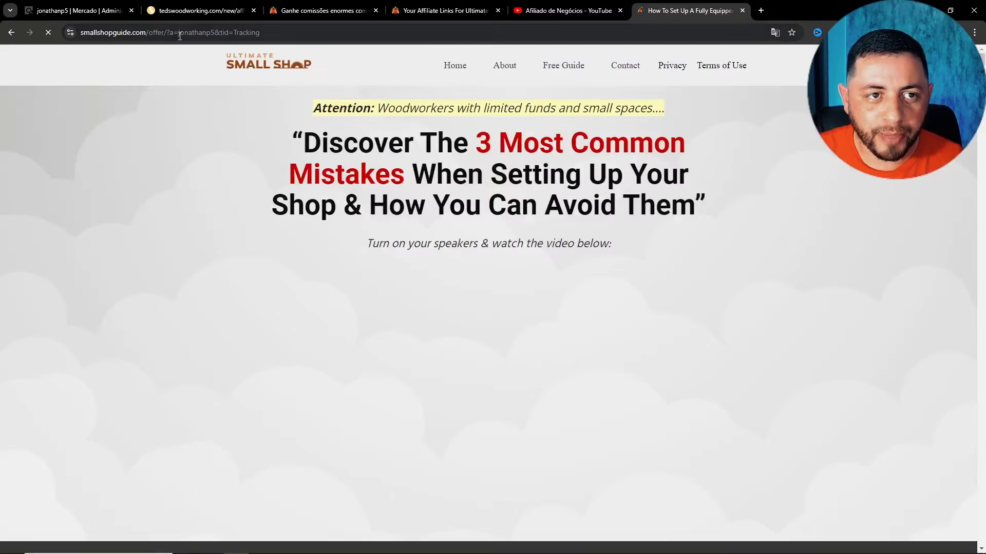
drag(214, 32, 174, 34)
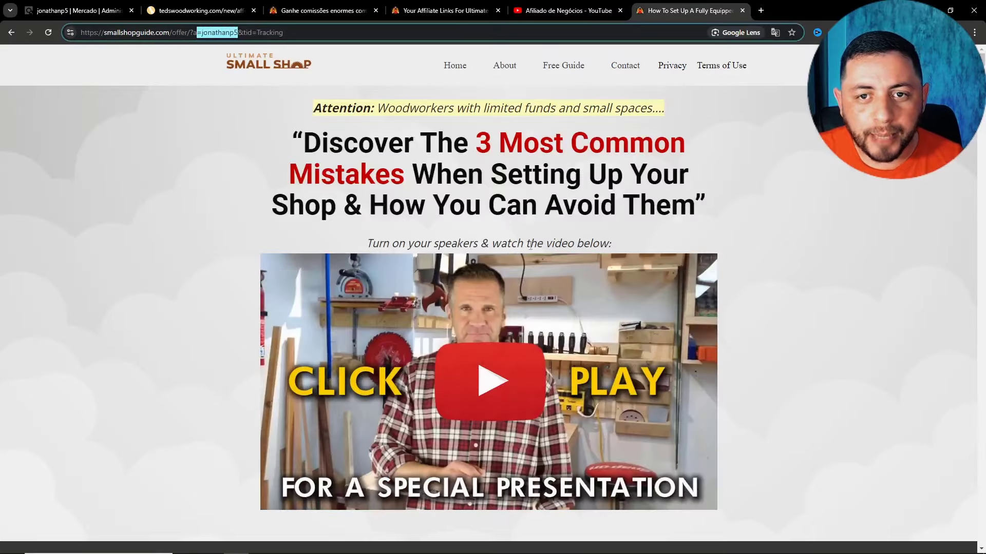
scroll(515, 287, down, 15)
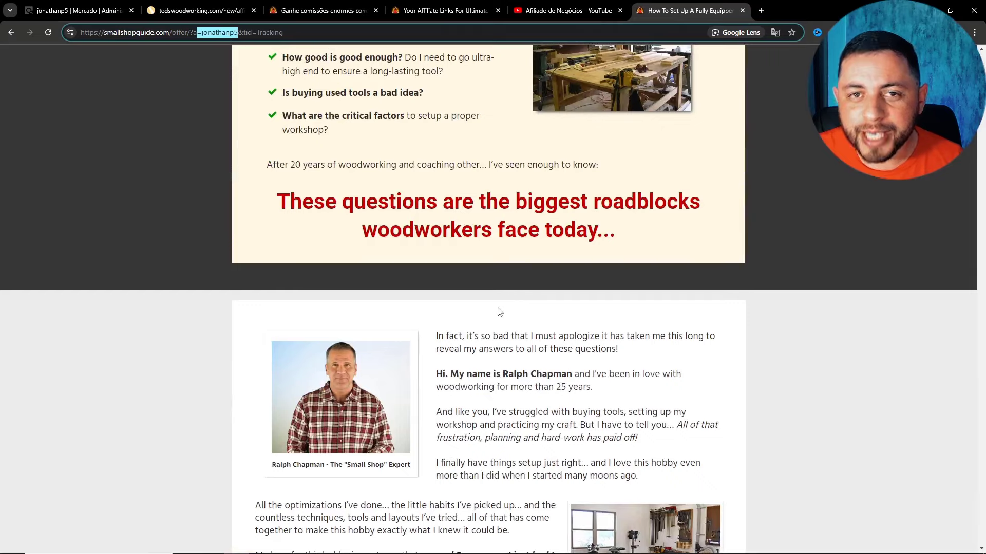
Compare the xxxxx placeholder in the vendor's compliant lander link with the personalised address of the opened offer page
click(456, 7)
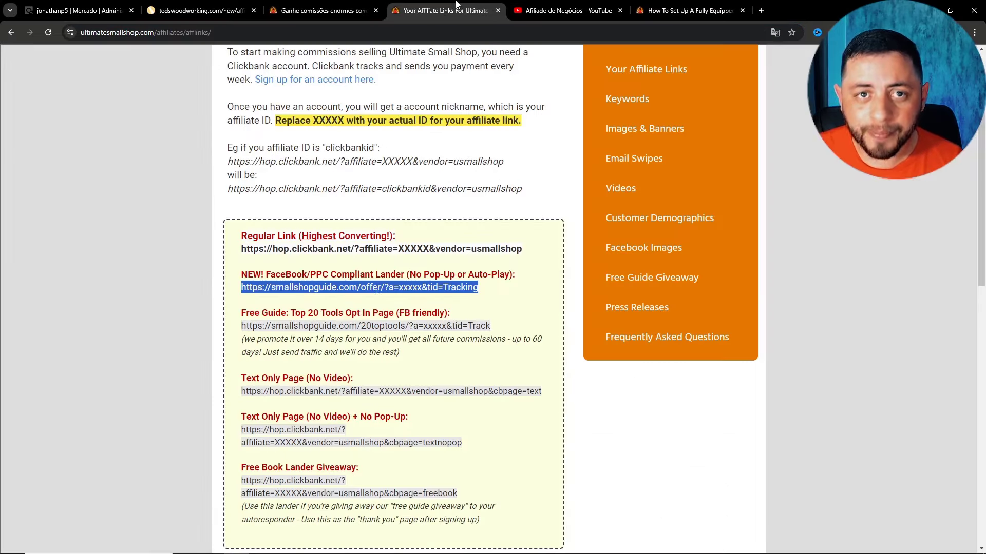
click(419, 301)
drag(398, 288, 423, 288)
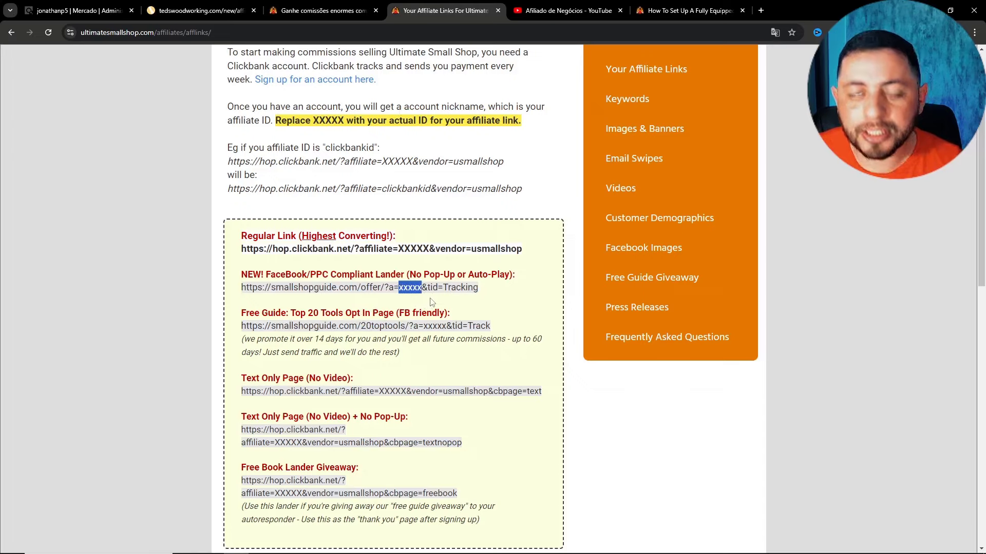
click(688, 10)
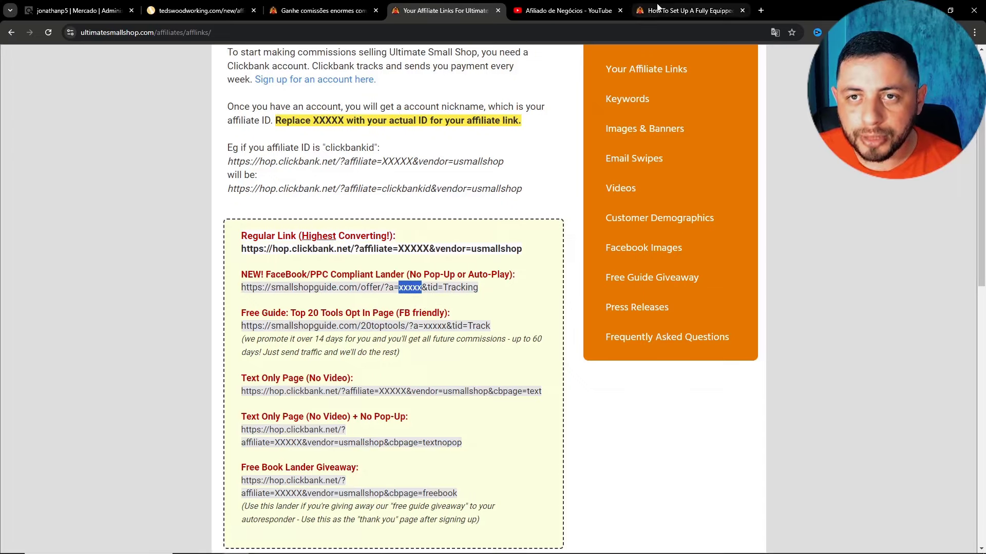
click(319, 32)
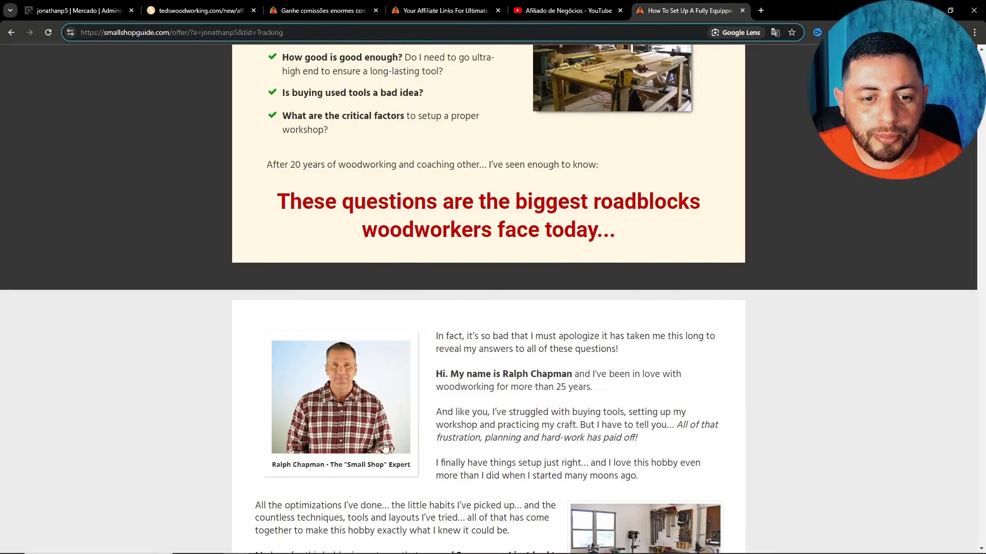
Switch back to YouTube Studio to the new andy-testi-final upload's details
mouse_move(277, 552)
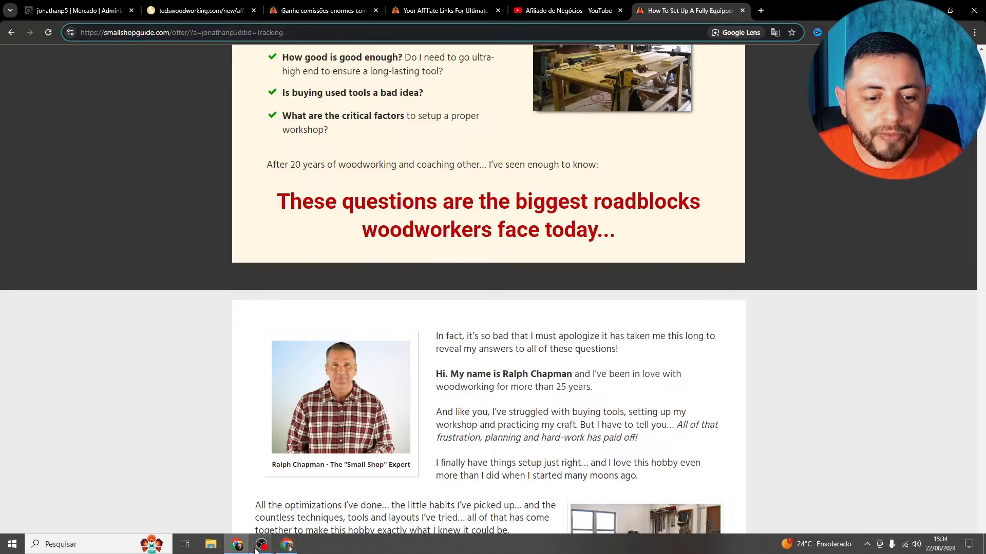
mouse_move(239, 548)
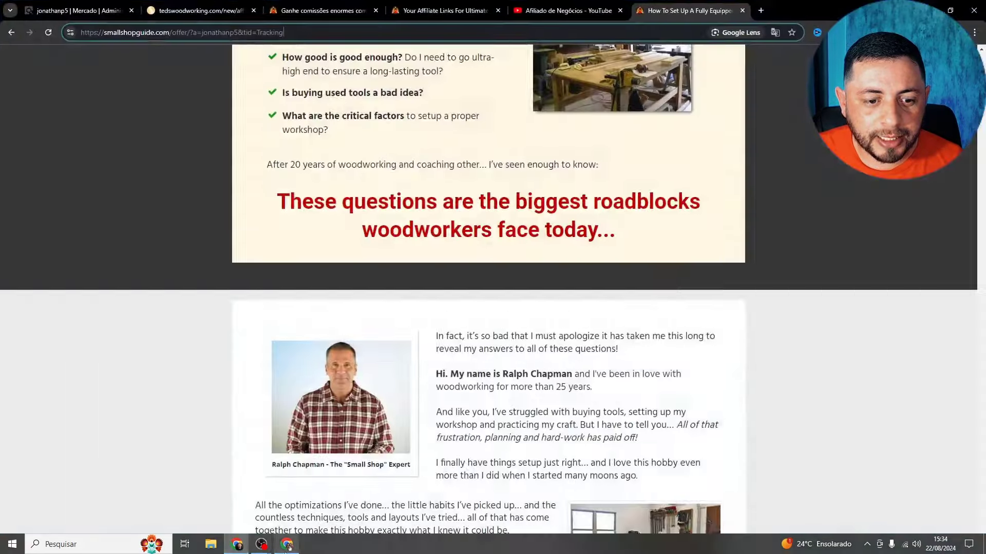
click(286, 547)
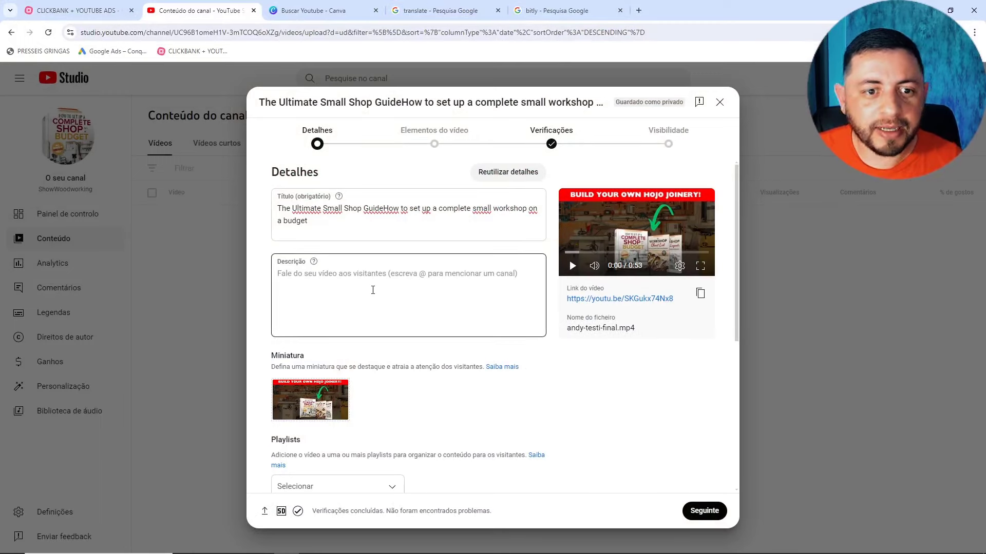
click(335, 269)
key(ctrl+v)
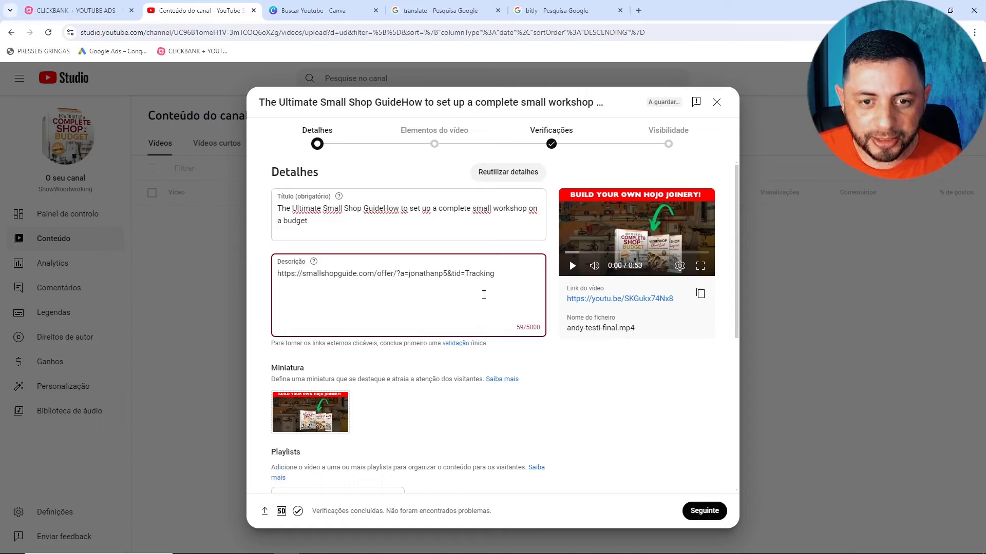
drag(507, 277, 277, 290)
key(ctrl+c)
key(BackSpace)
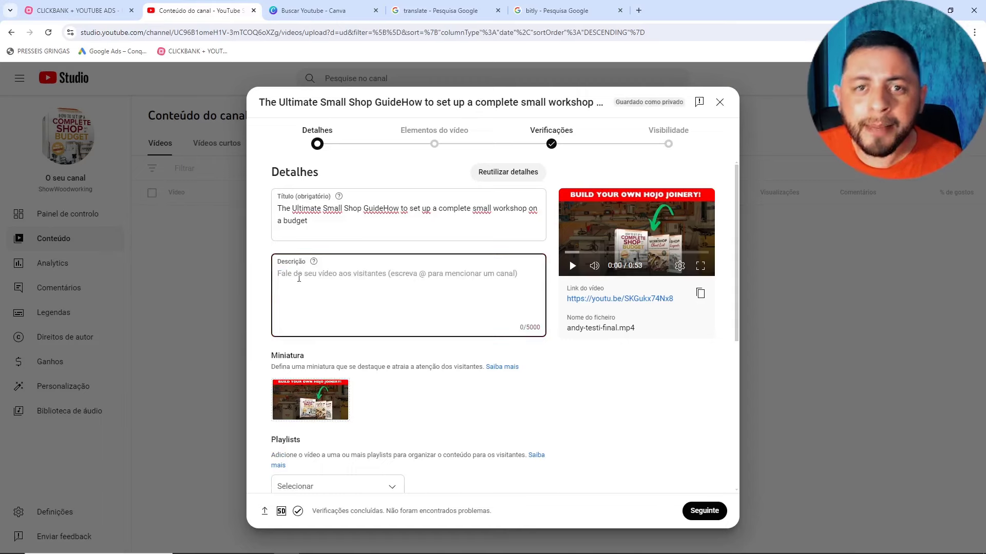
Open the Bitly website from the search results and start signing up for its Free plan
click(531, 14)
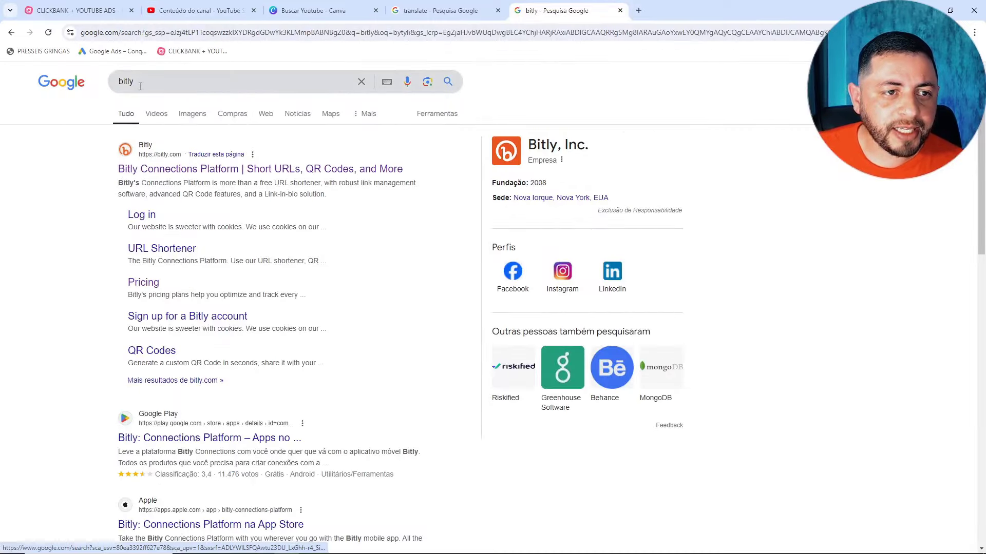
click(220, 173)
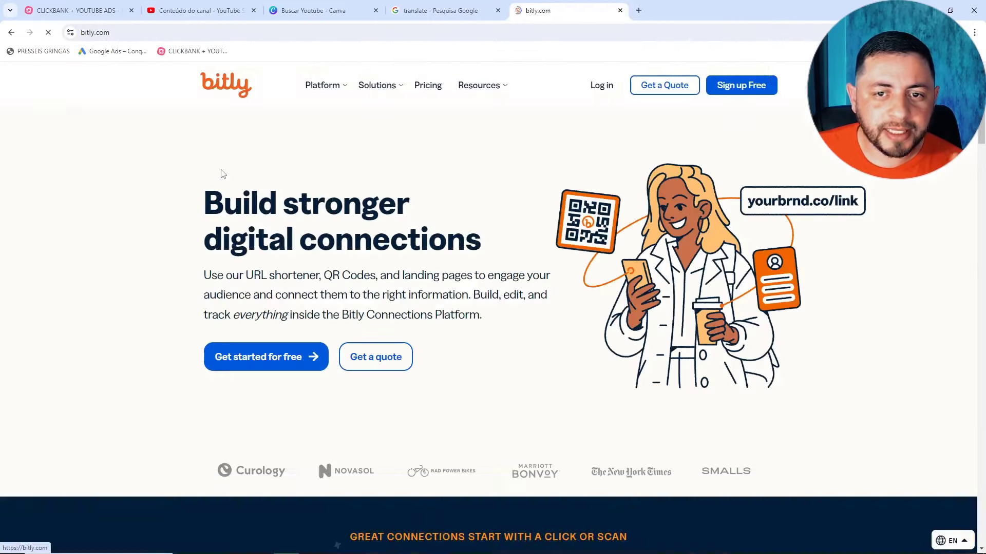
click(735, 88)
scroll(222, 297, down, 2)
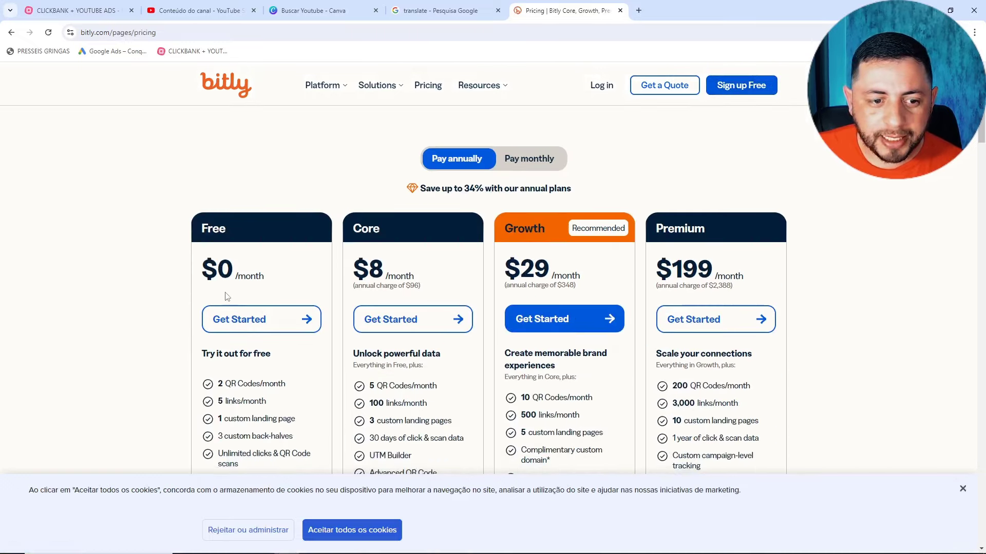
click(226, 317)
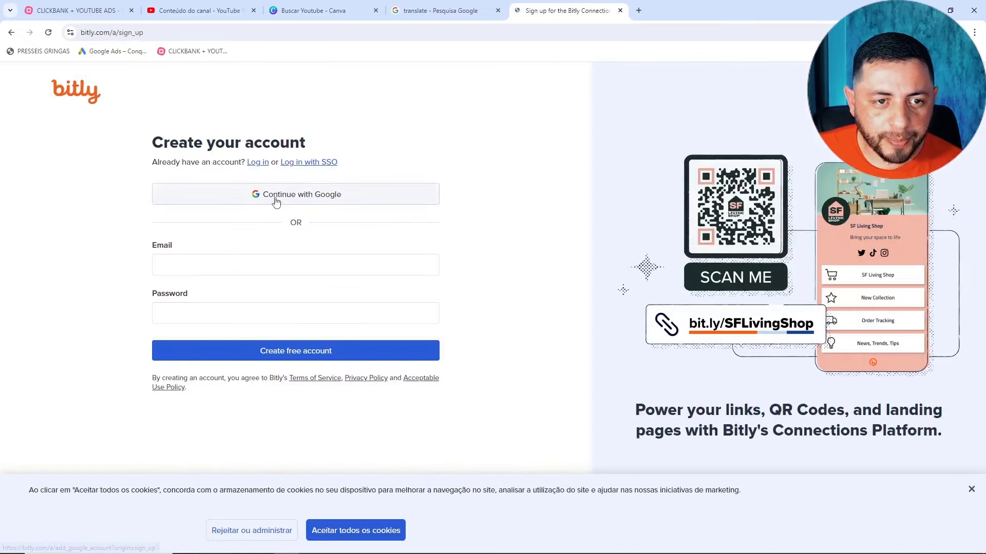
Create the Bitly account with the existing Google account and approve the sign-in
click(276, 199)
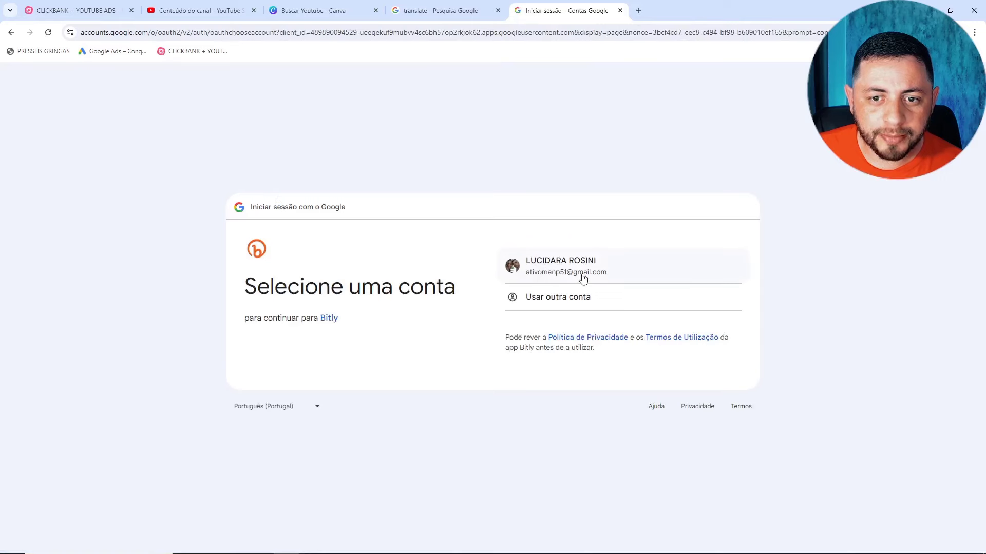
click(584, 278)
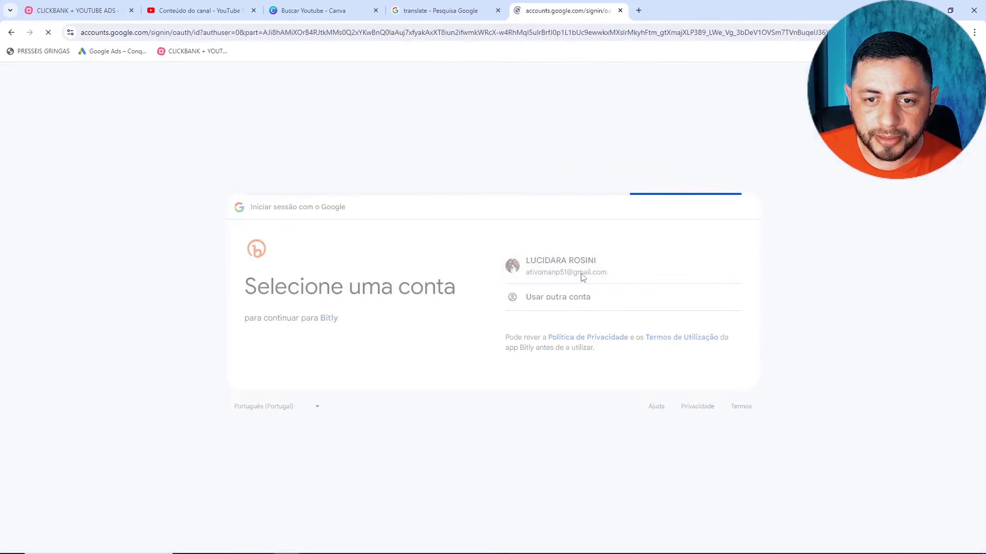
click(587, 364)
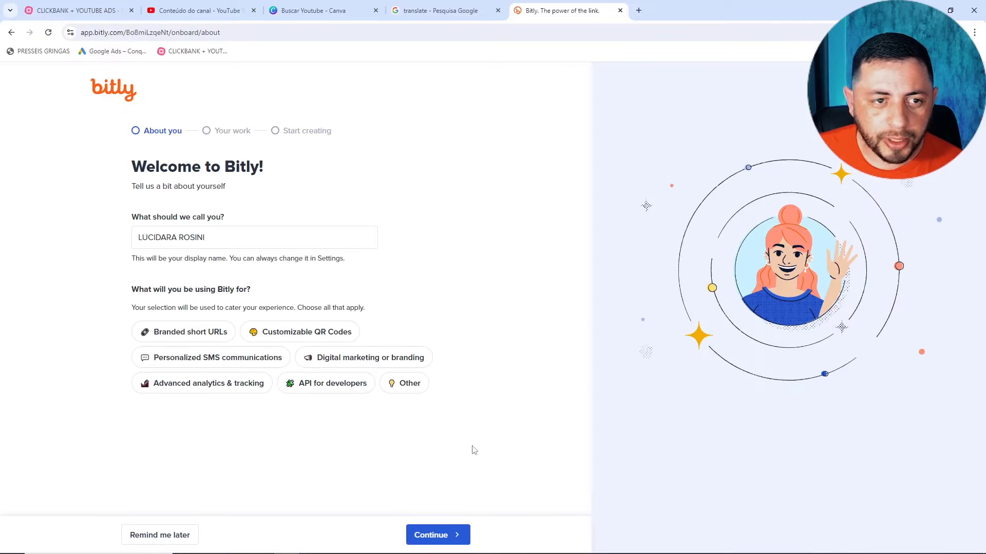
Complete the Bitly onboarding with Education as the company's industry and choose to start by creating a short link
click(440, 536)
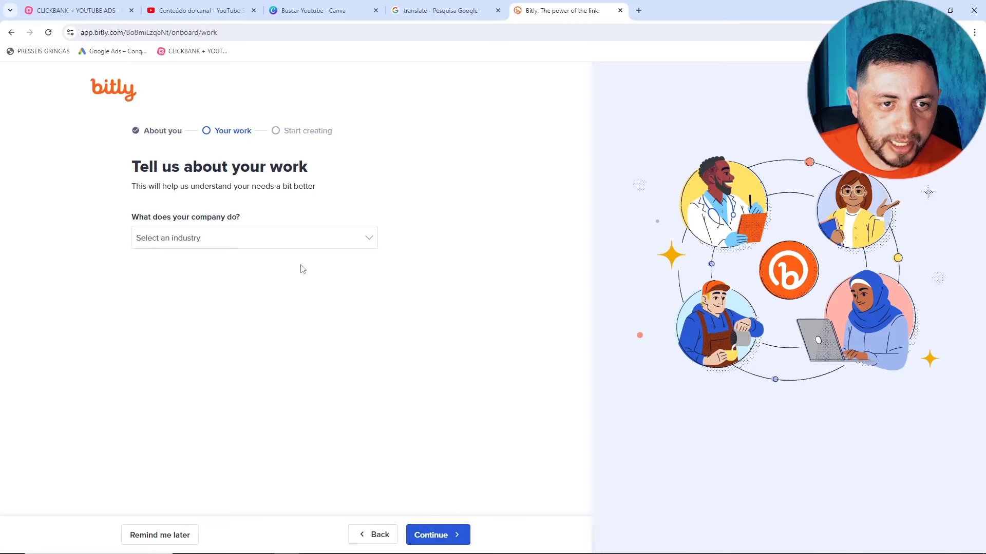
click(362, 247)
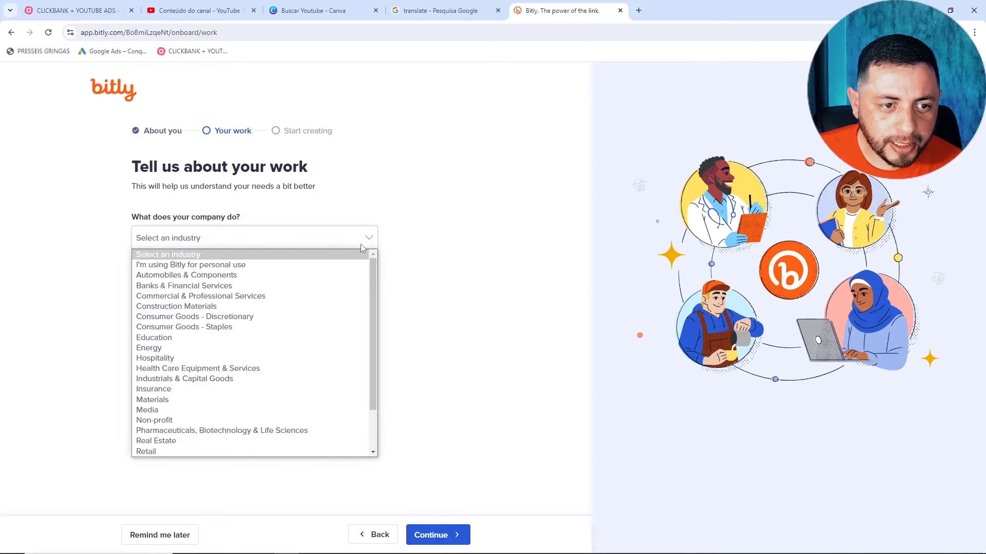
click(240, 338)
click(433, 536)
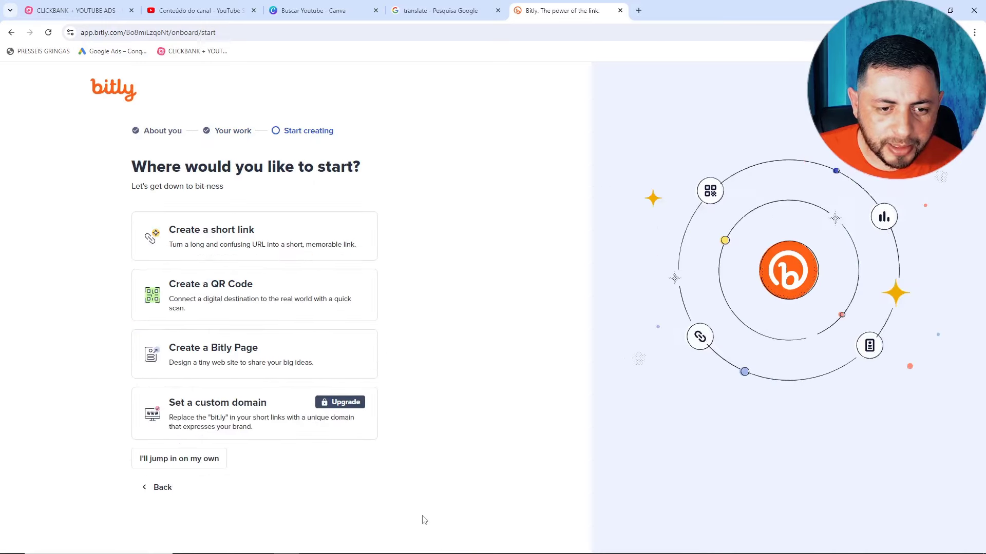
click(163, 494)
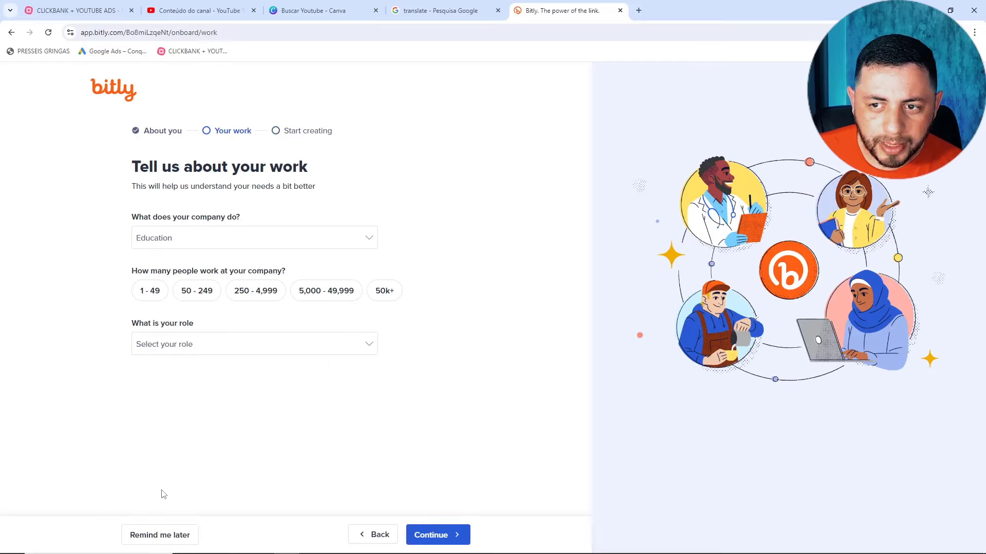
click(438, 534)
click(288, 239)
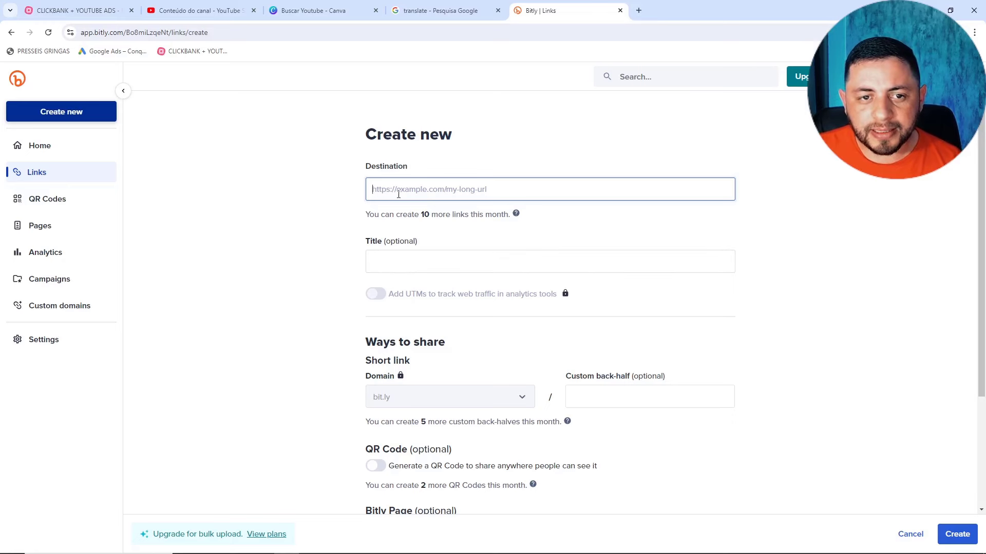
Paste the personalised affiliate link as the destination and title it "How To Set Up A Fully Equipped Small Woodworking Workshop Under Budget"
key(ctrl+v)
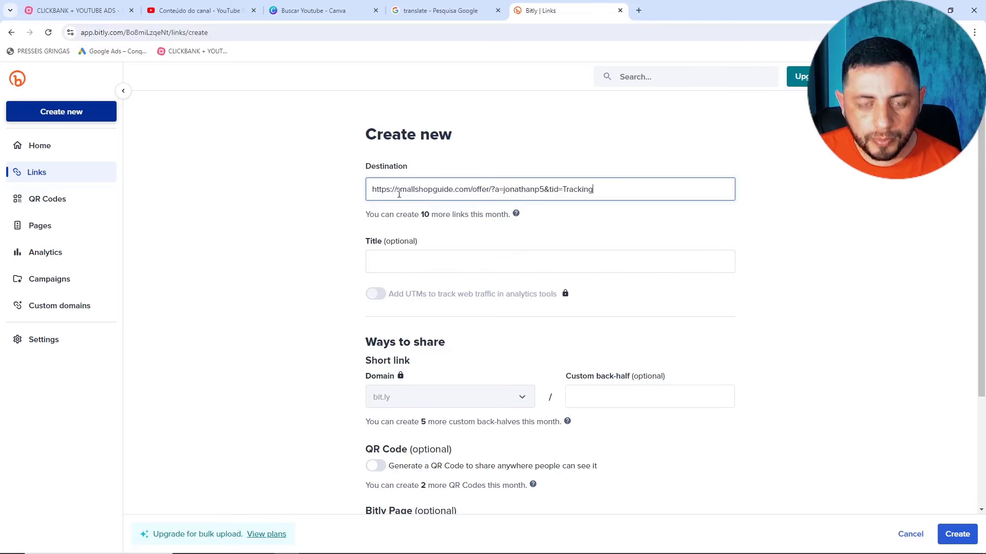
click(407, 267)
text(How To Set Up A Fully Equipped Small Woodworking Workshop Under Budget)
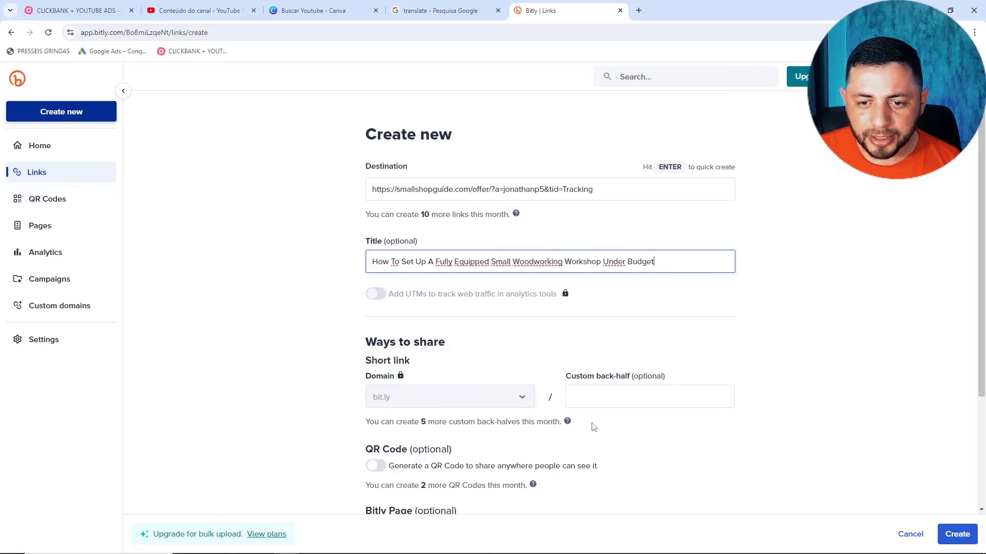
Enter smallshopguide.com as the custom back-half, matching the destination's domain, and try to create the short link
click(589, 402)
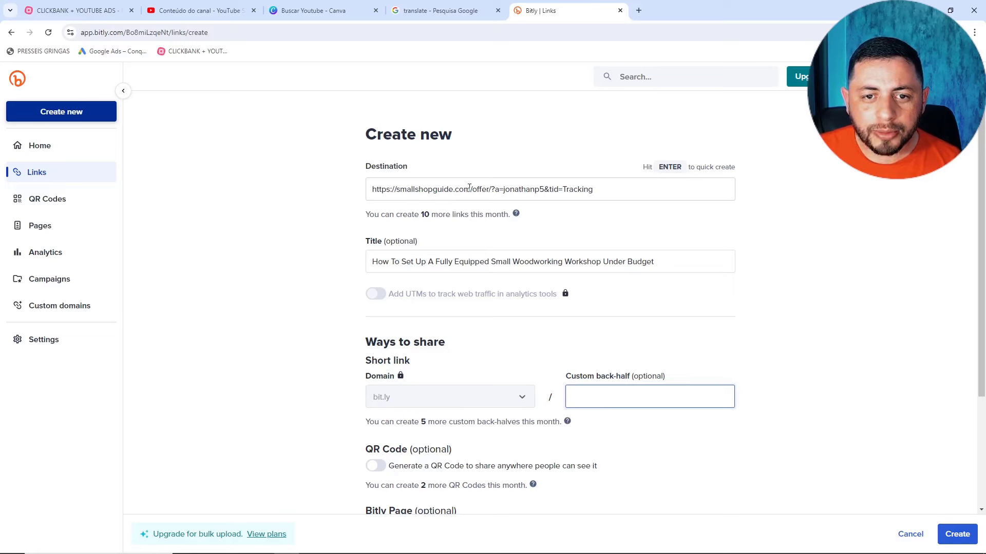
drag(469, 189, 400, 190)
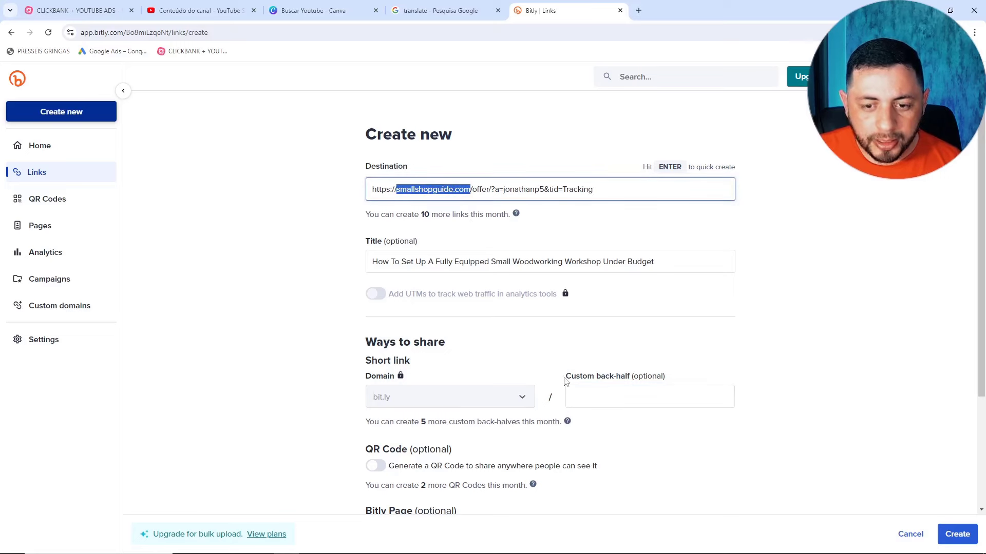
click(585, 396)
text(smallshopguide.com)
scroll(652, 443, down, 2)
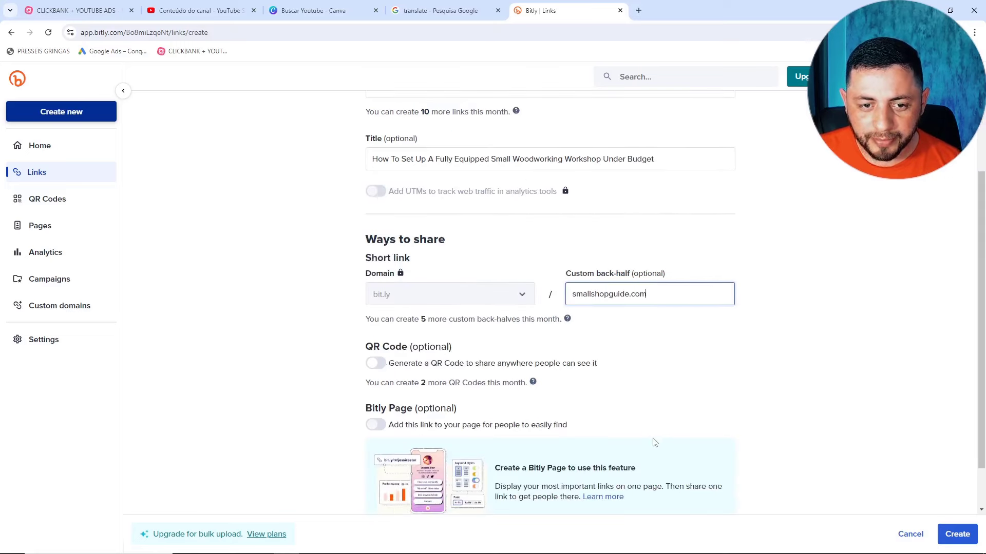
click(958, 534)
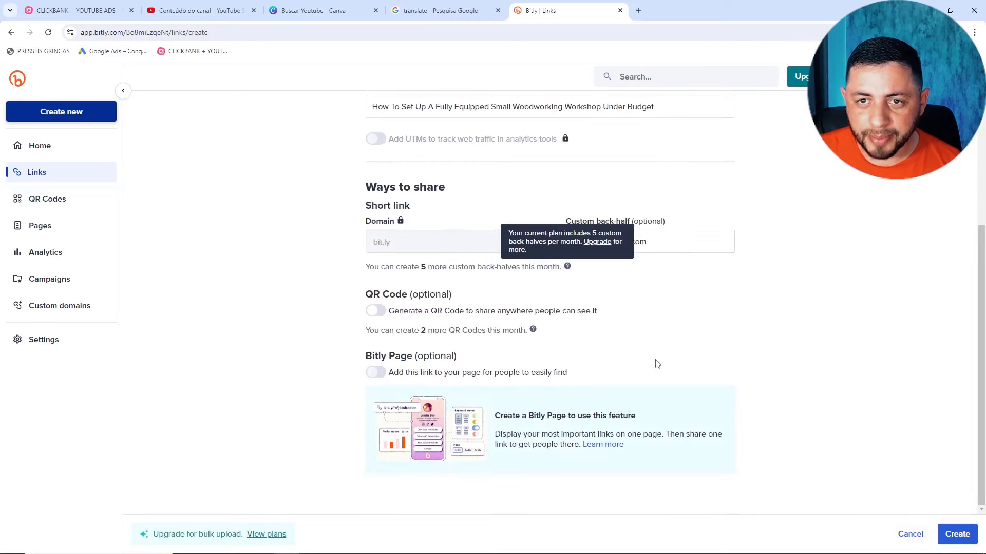
Change the custom back-half to smallshopguideCom without the dot and create the short link
click(650, 433)
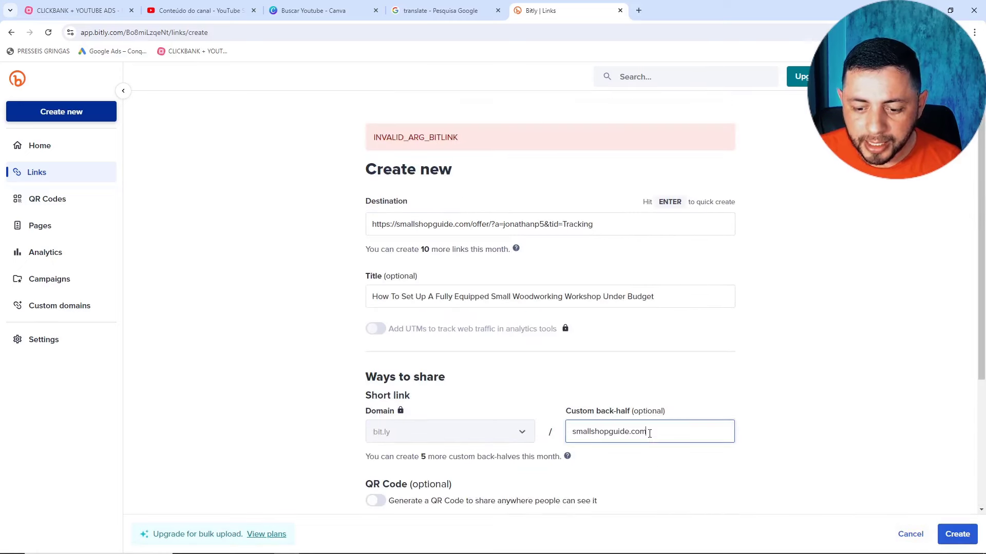
key(BackSpace)
key(BackSpace)
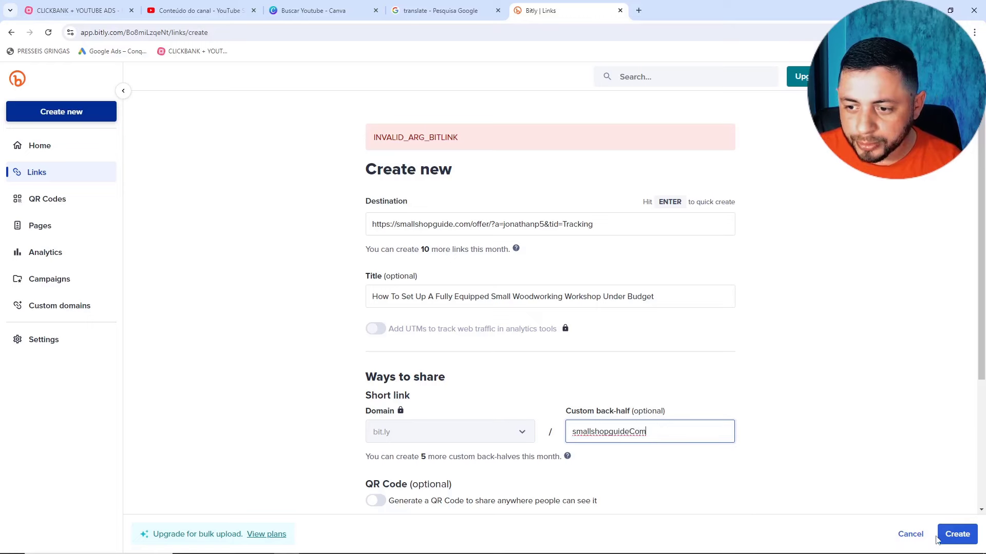
click(953, 539)
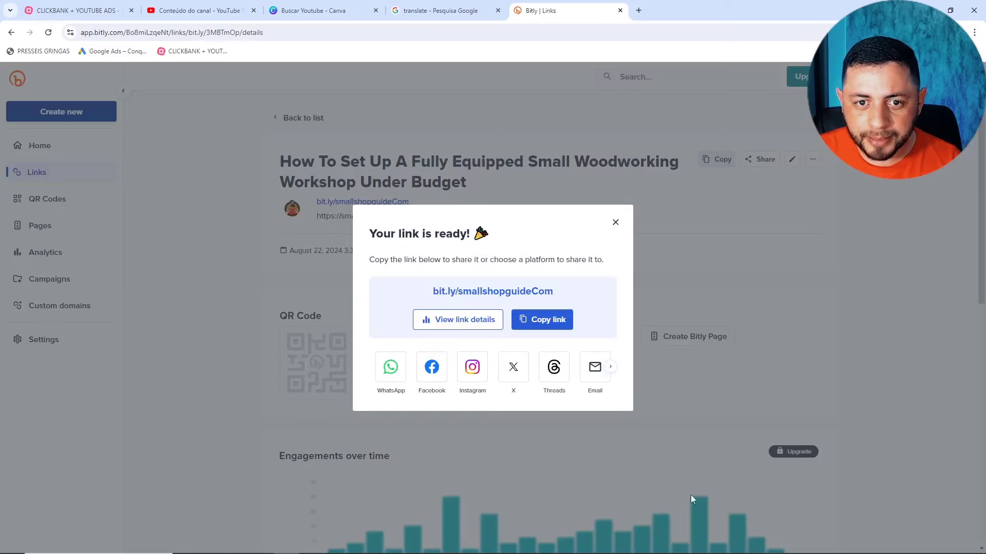
Copy the new short link and open it in a new tab to test where it leads
click(558, 323)
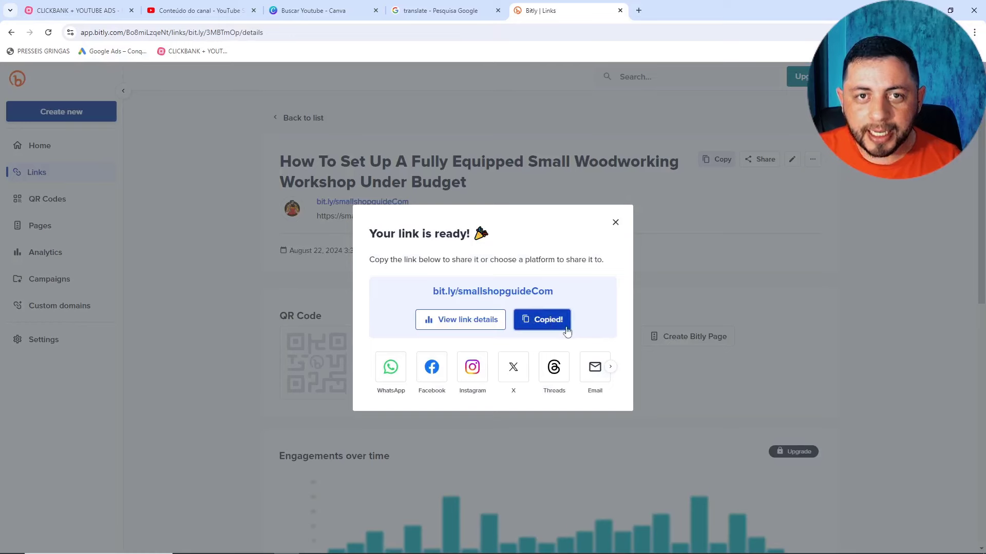
click(638, 11)
key(ctrl+v)
key(Return)
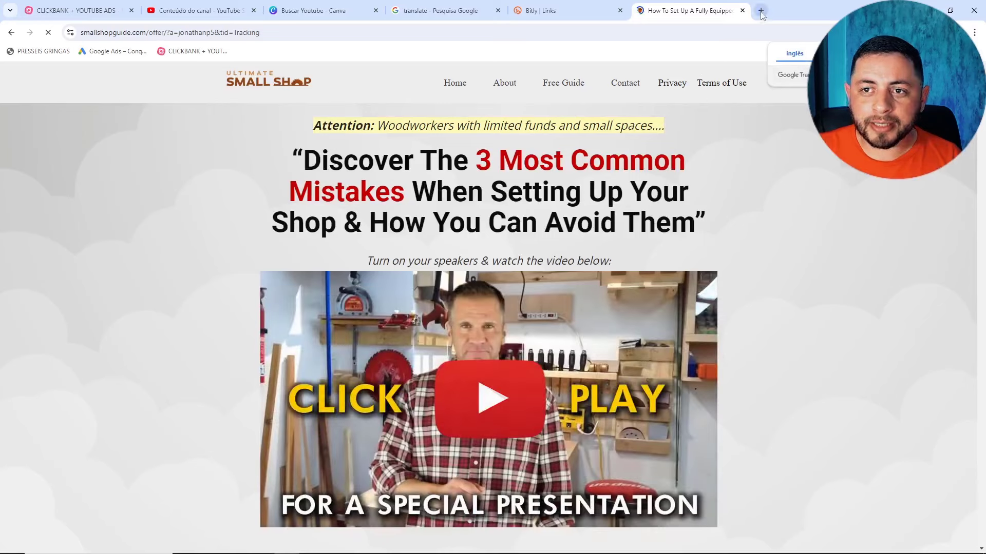
In YouTube Studio, paste the short link into the video description and put the video's title text before it on the same line
click(200, 11)
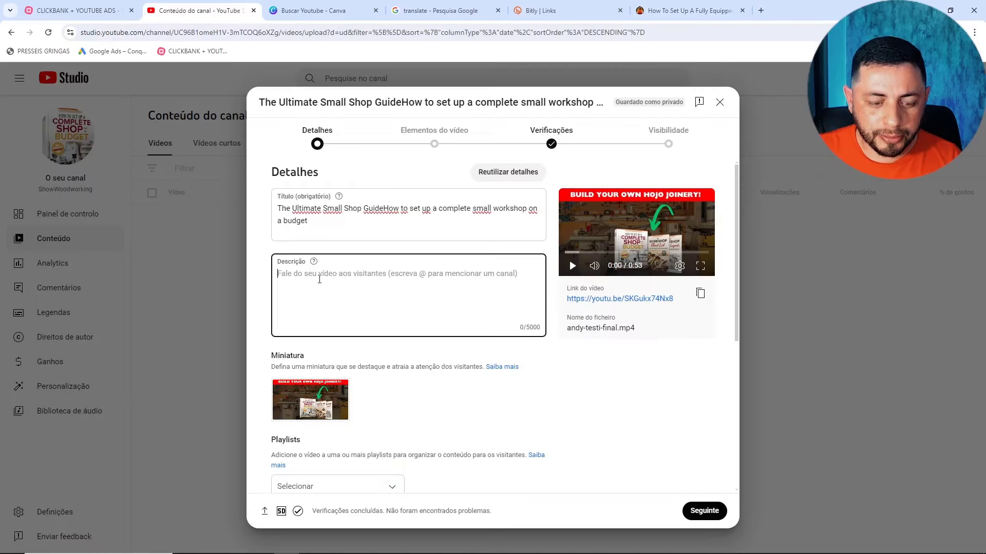
key(ctrl+v)
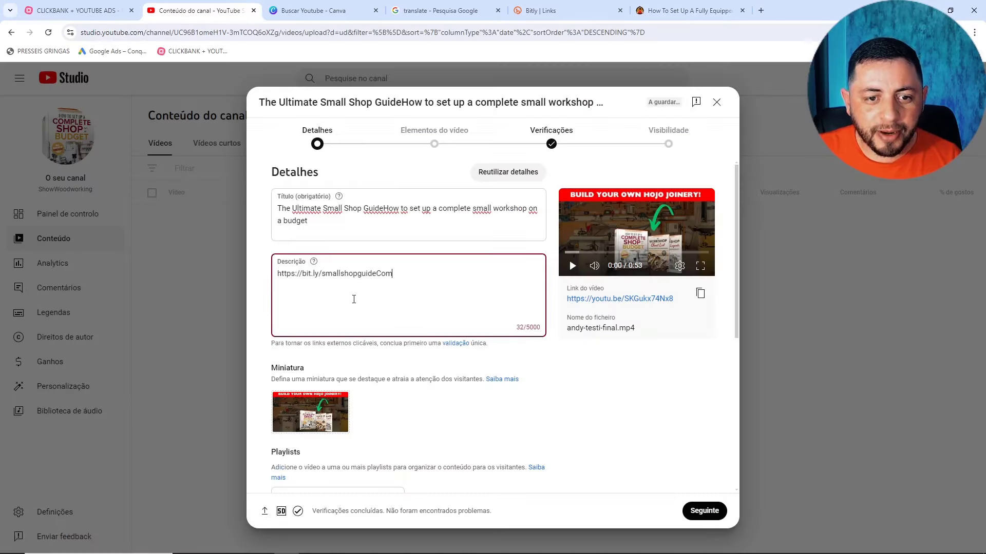
drag(309, 222, 274, 215)
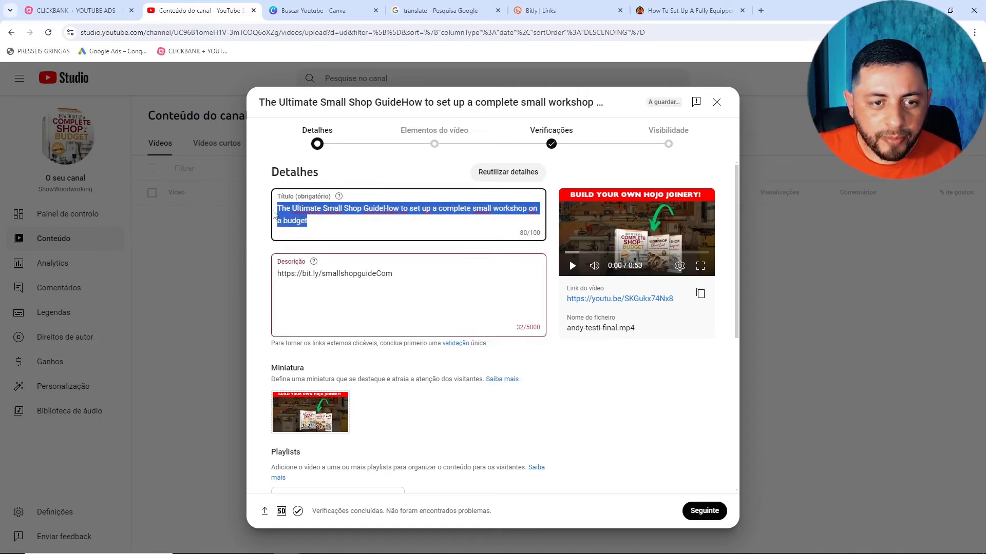
click(279, 274)
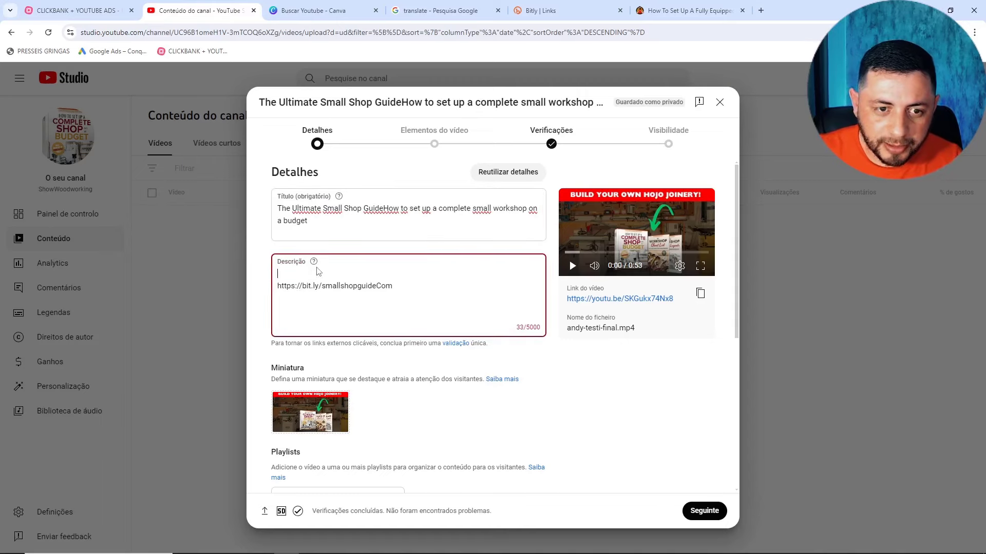
key(ctrl+v)
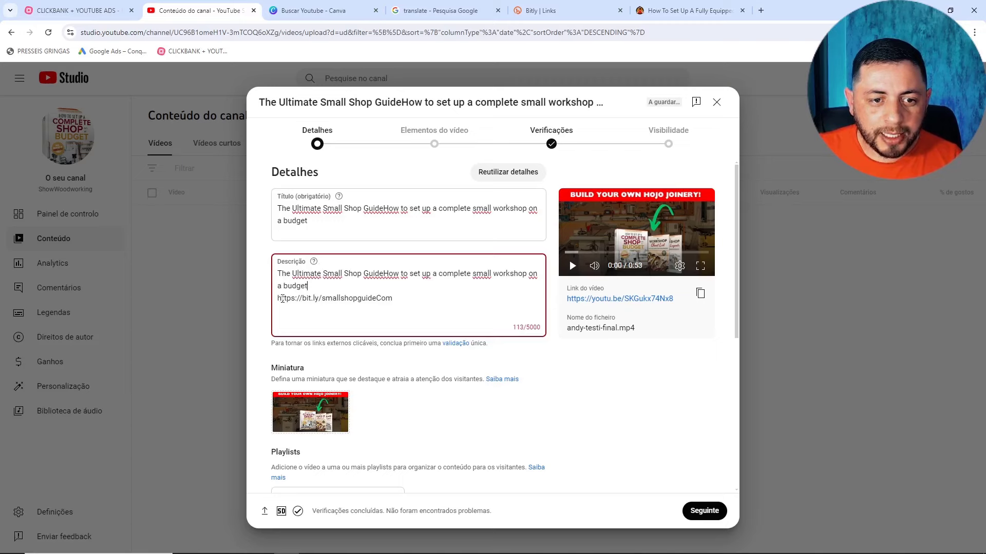
key(BackSpace)
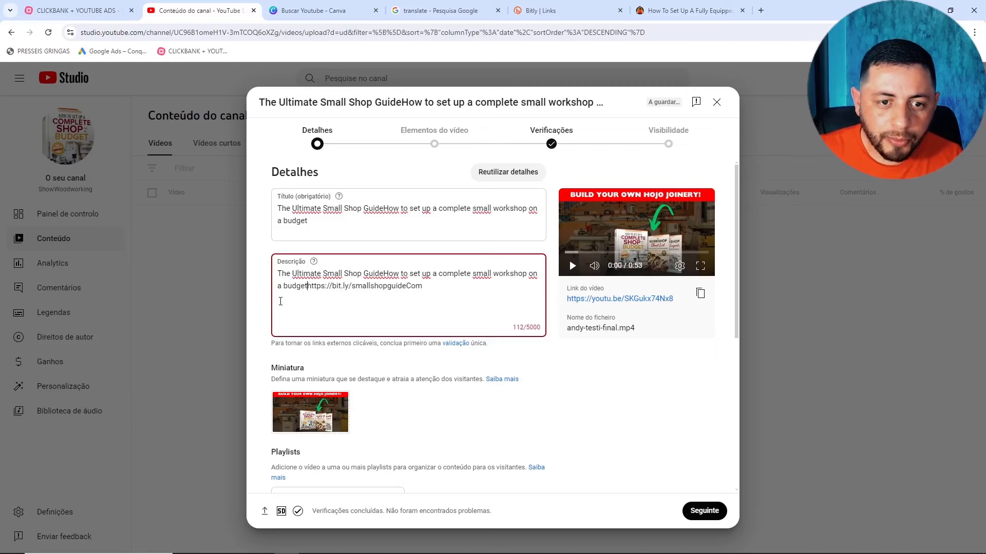
Insert a right-pointing hand emoji between the title text and the short link in the description
right_click(312, 288)
click(320, 302)
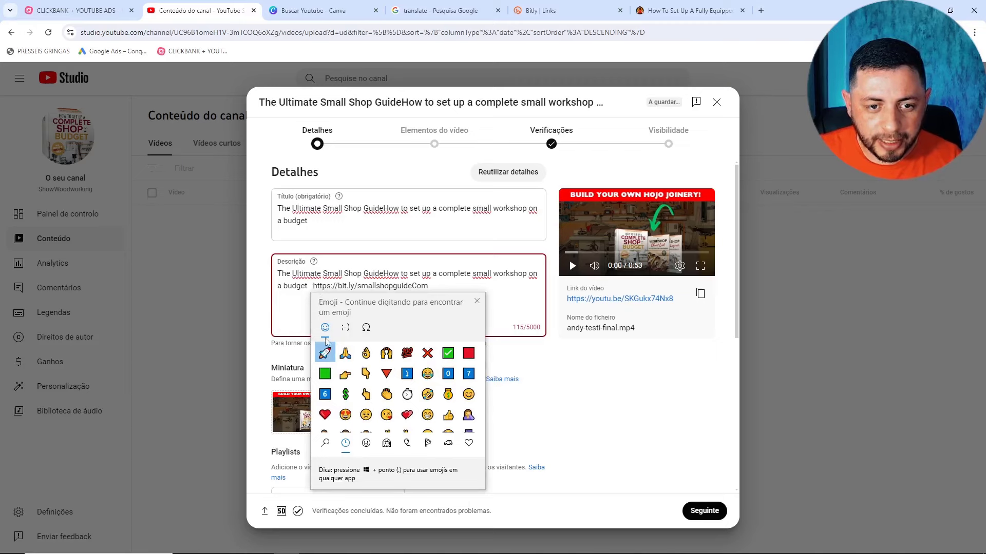
click(345, 375)
click(445, 288)
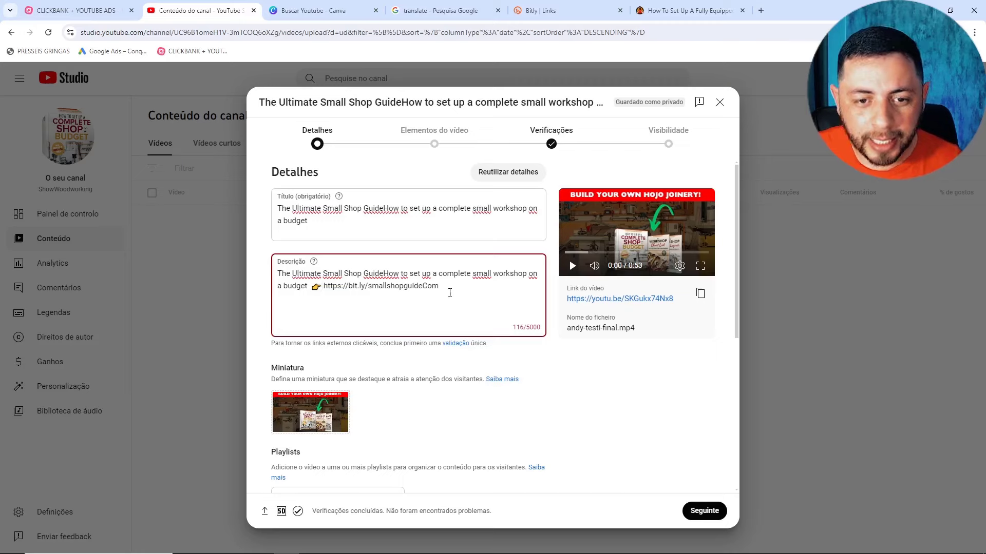
drag(452, 286, 274, 271)
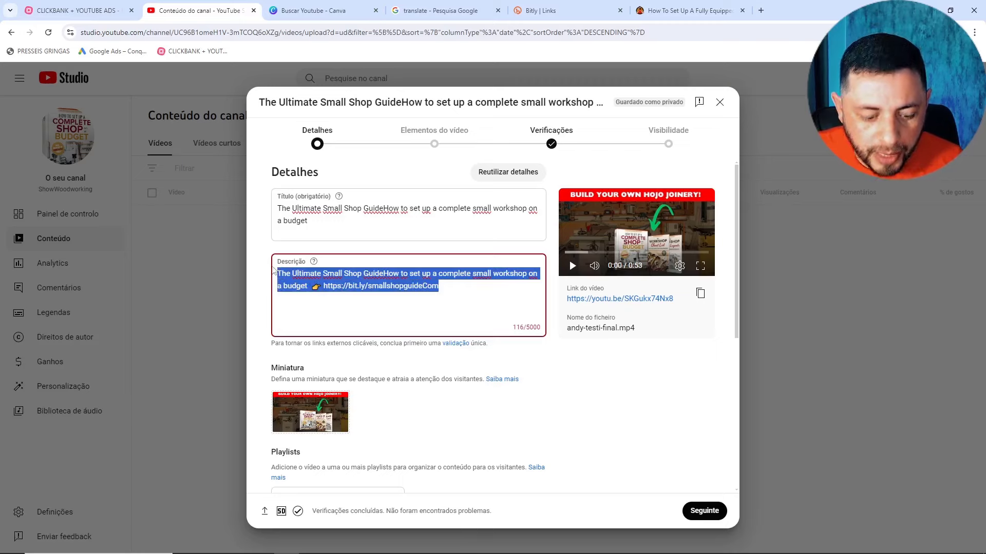
click(335, 302)
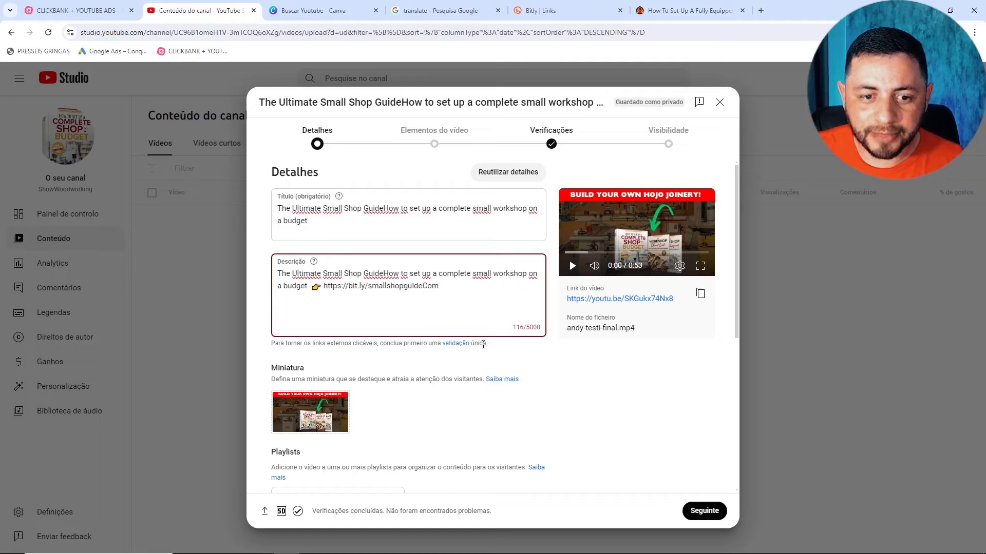
Copy the full description text, including the title, hand emoji and short link
scroll(483, 354, down, 5)
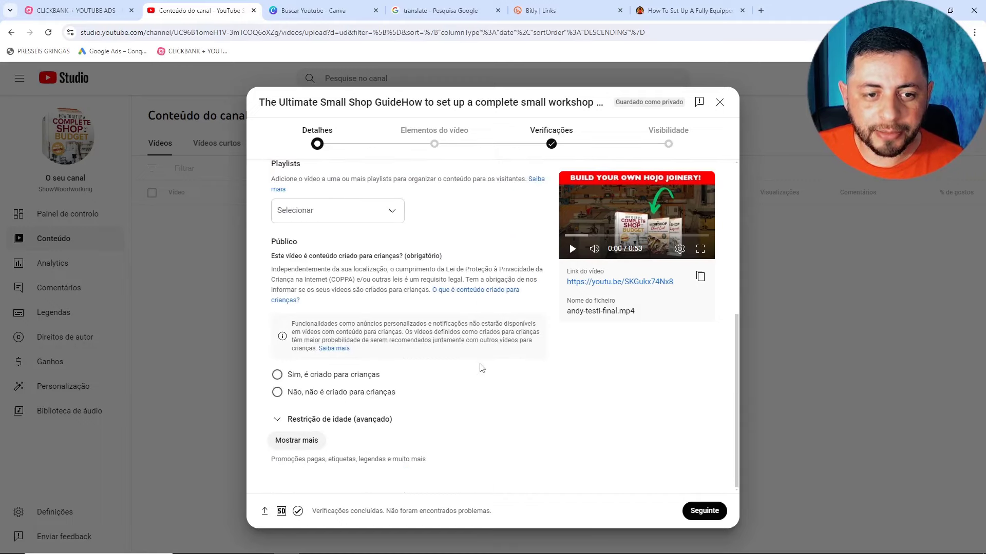
scroll(480, 366, up, 3)
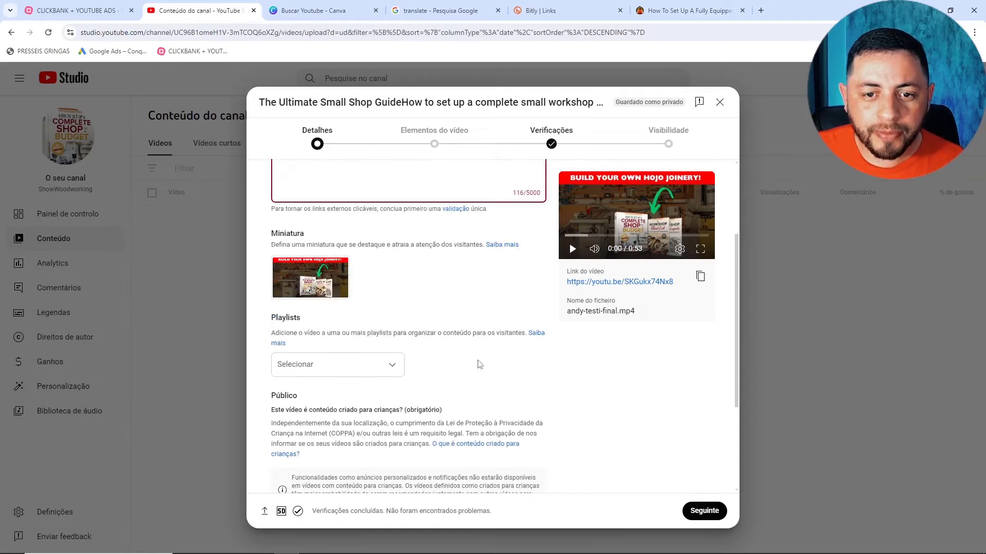
scroll(478, 363, up, 2)
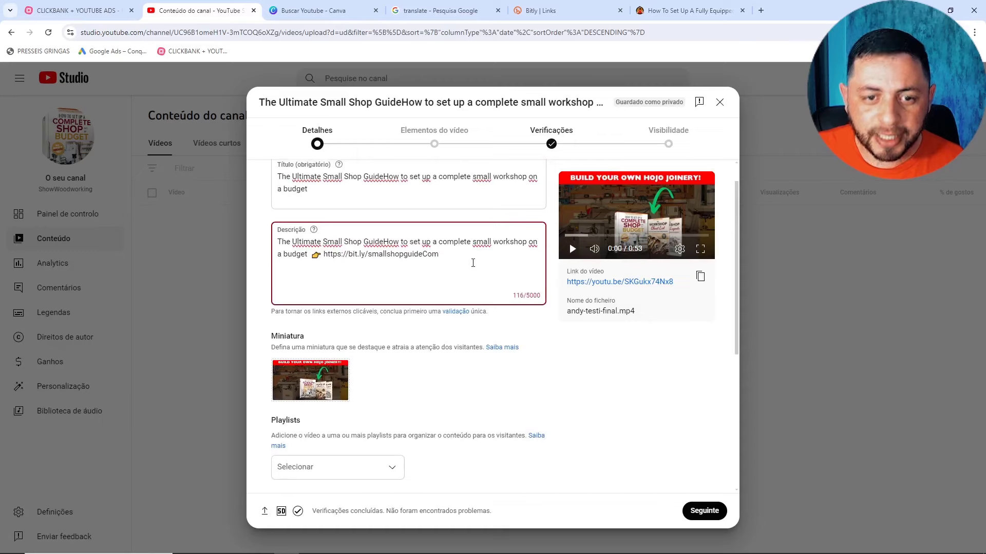
drag(472, 263, 279, 245)
key(ctrl+c)
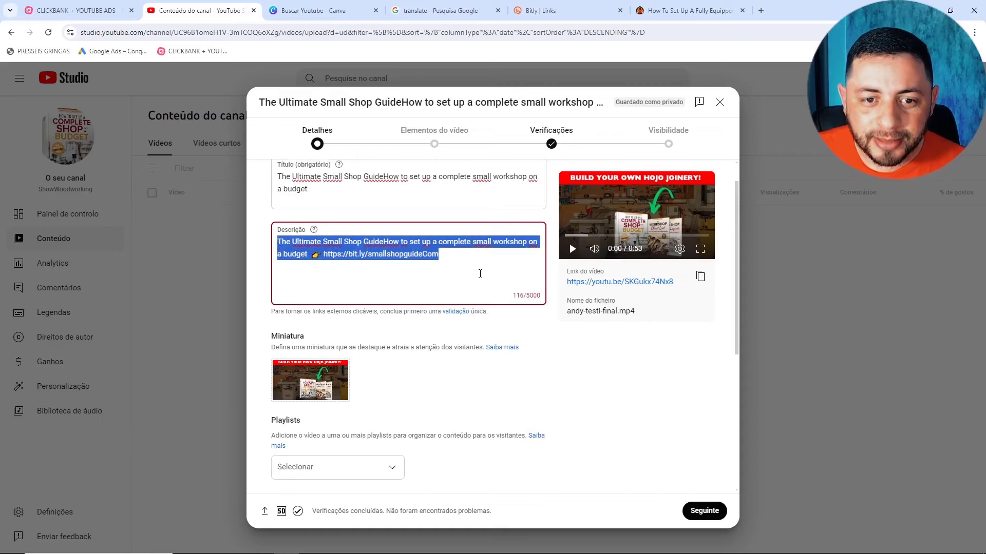
click(480, 274)
Expand the age restriction options, mark the video as not made for kids and continue to the video elements
scroll(583, 401, down, 5)
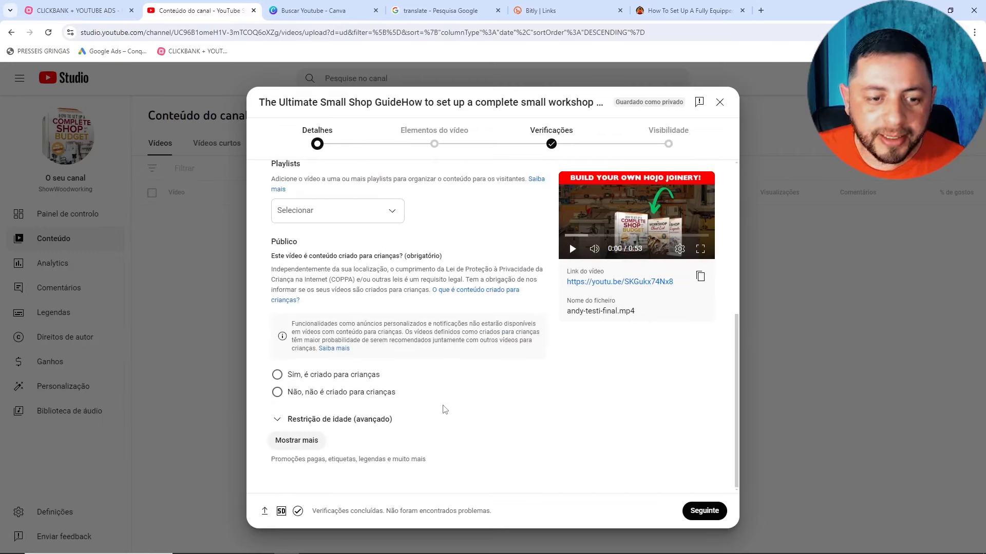
click(277, 421)
scroll(363, 424, down, 2)
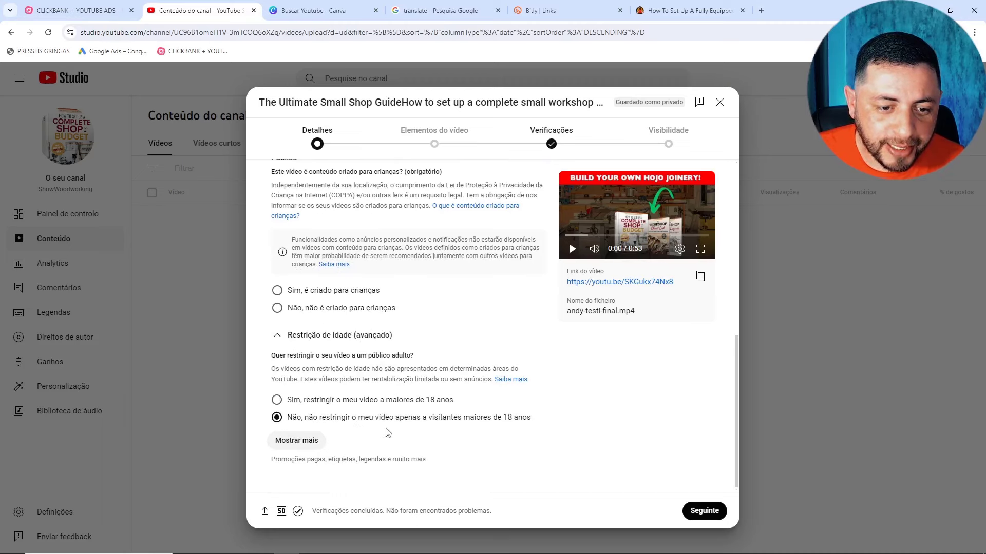
click(708, 511)
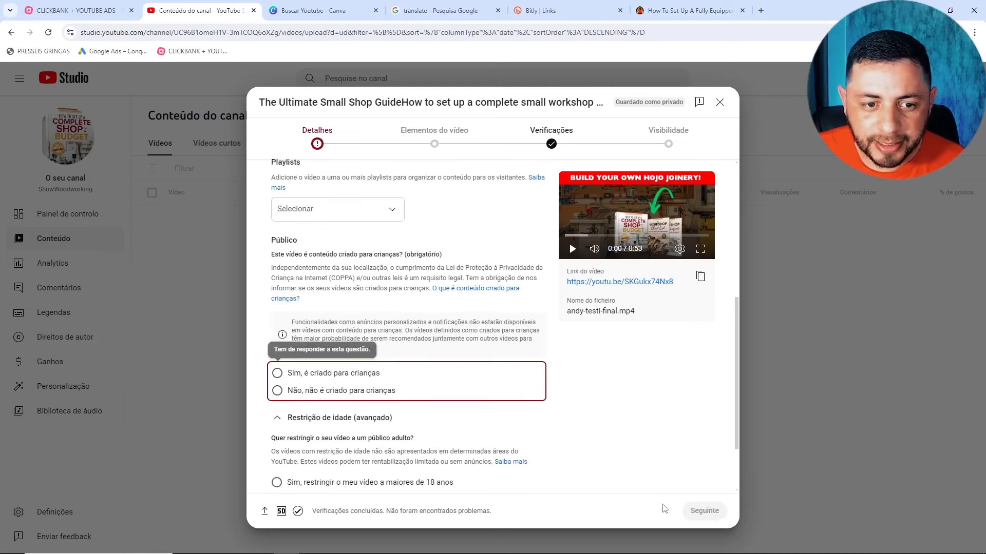
click(277, 391)
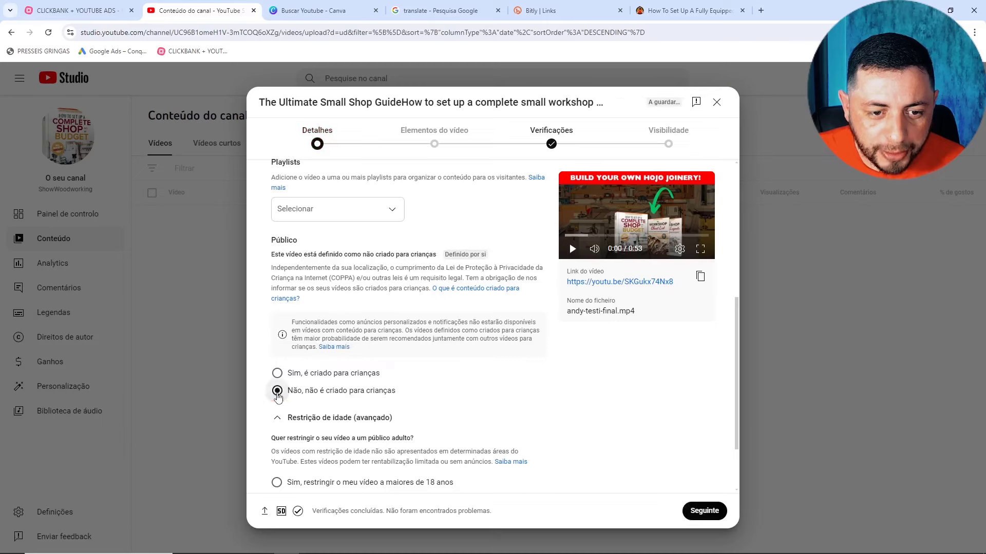
click(699, 512)
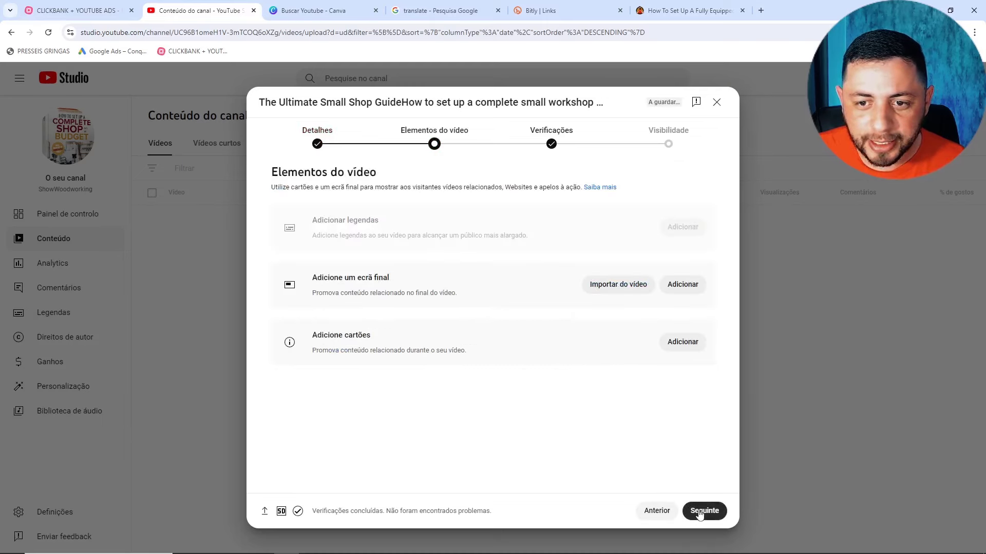
Skip the video elements and checks, save the video with its visibility set to "Não listado" and close the confirmation
click(712, 512)
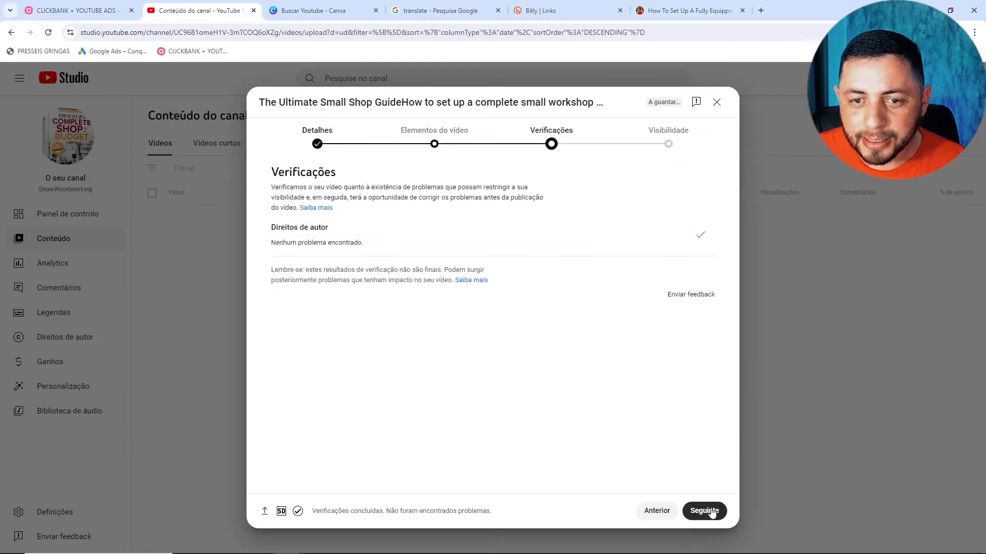
click(712, 514)
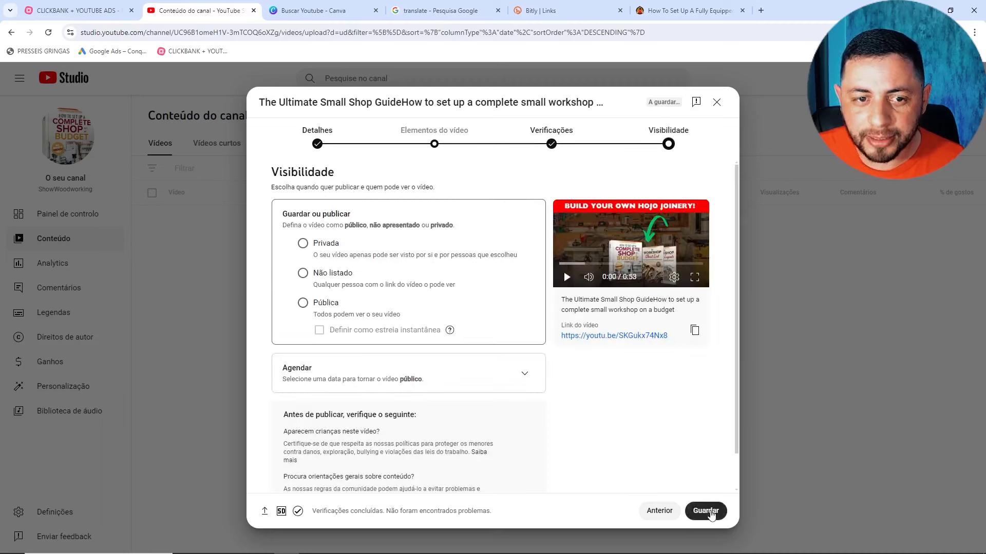
click(303, 275)
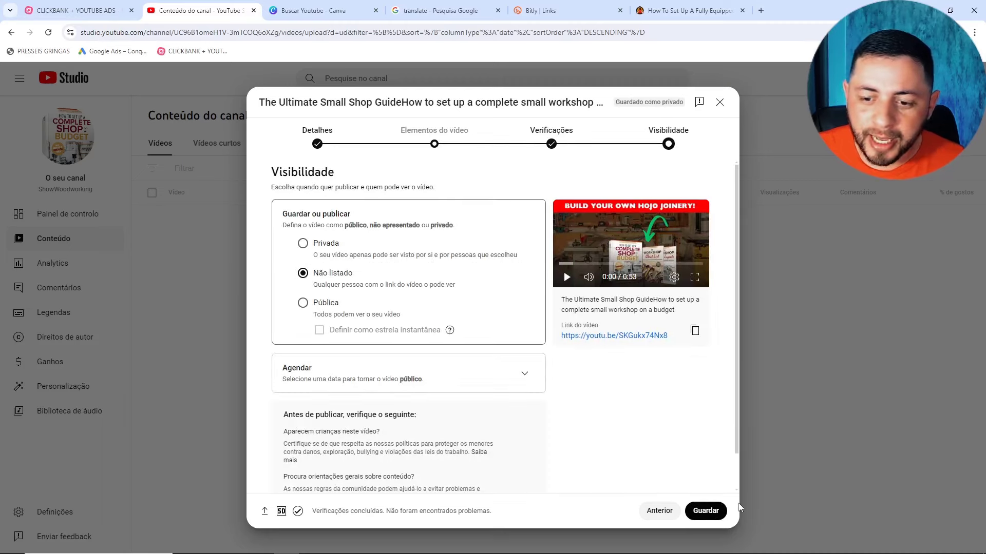
click(710, 513)
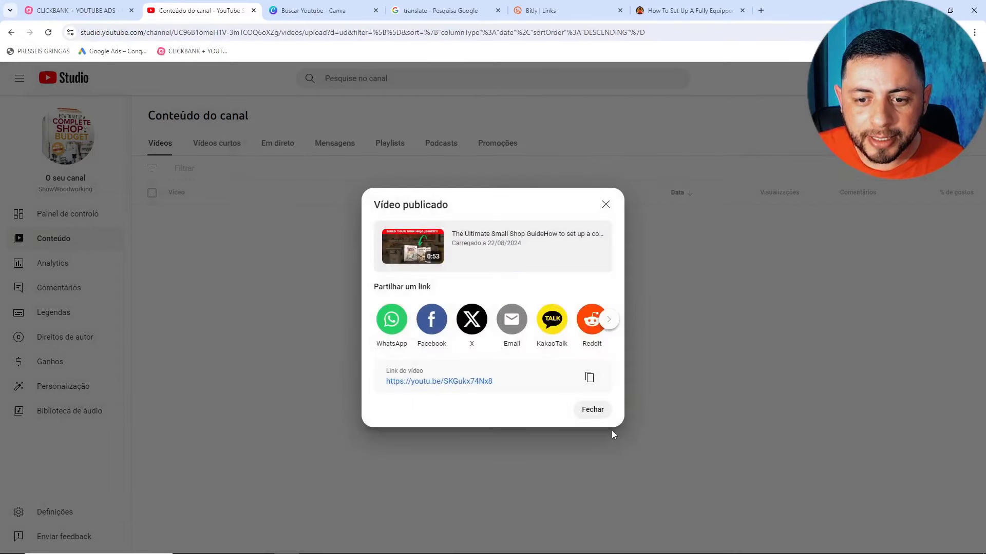
click(591, 408)
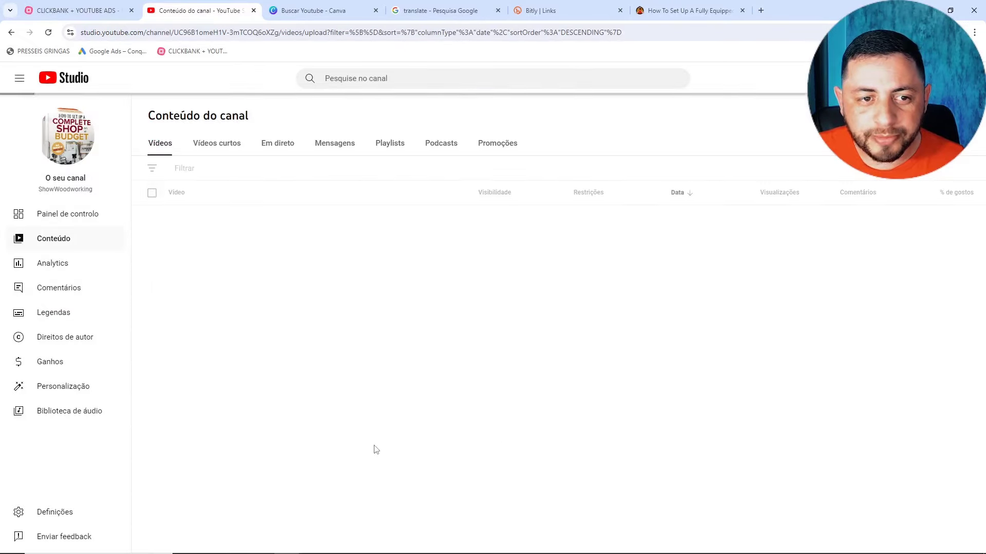
Open the newly uploaded video on YouTube, pause playback and expand its description
mouse_move(268, 235)
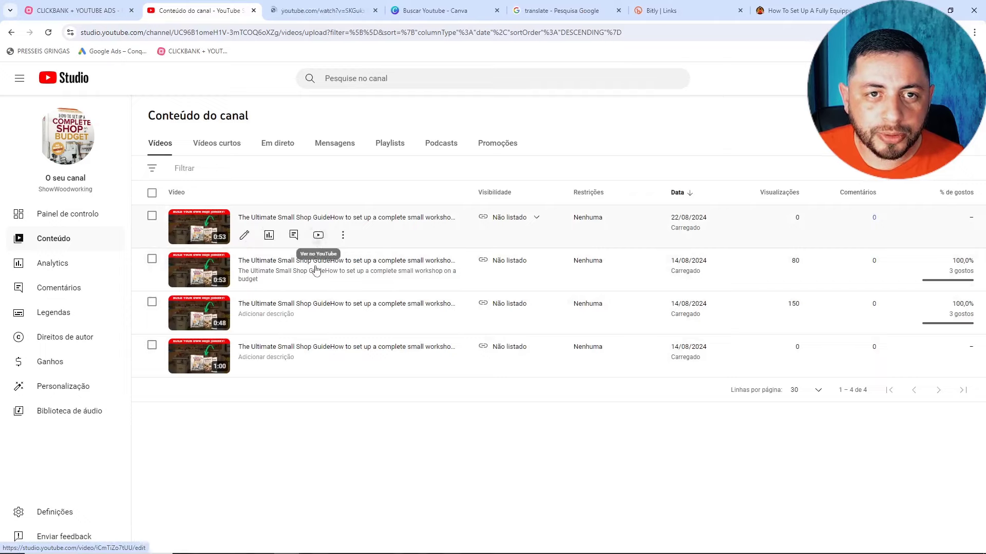
click(318, 236)
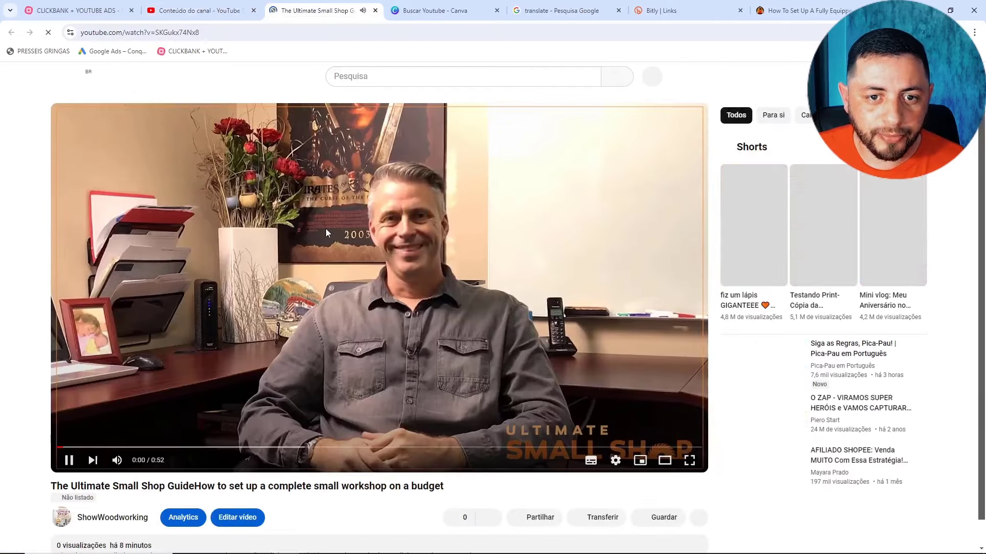
click(326, 231)
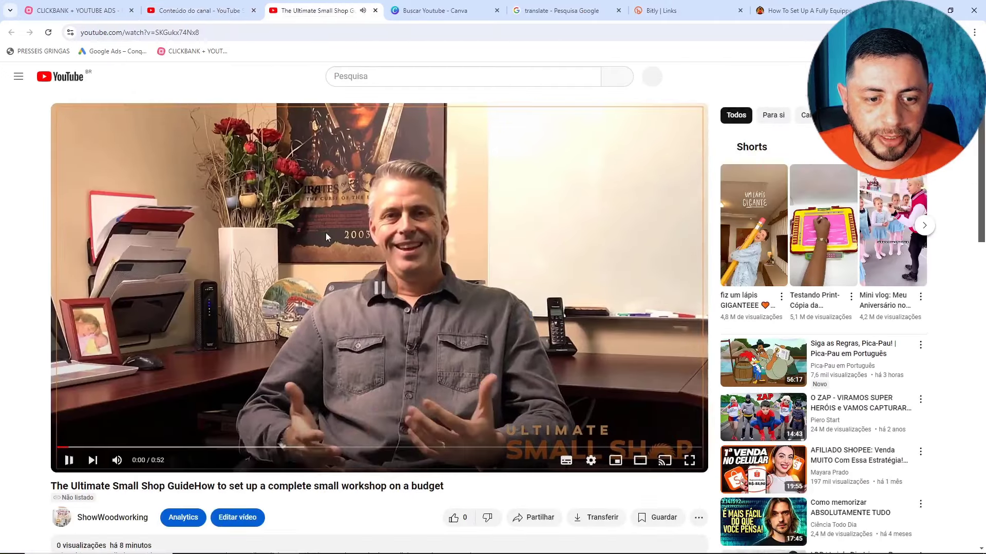
scroll(326, 247, down, 2)
scroll(318, 267, down, 2)
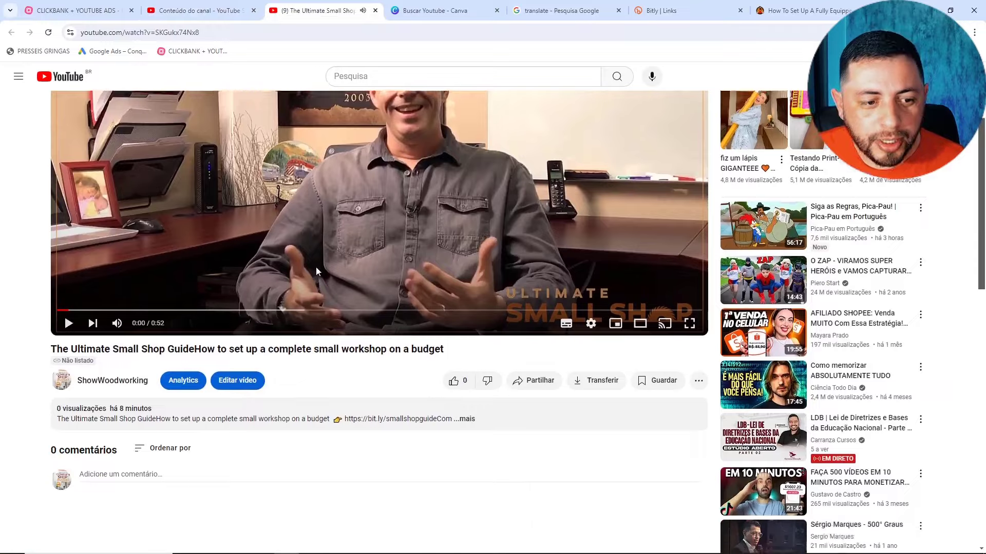
click(463, 351)
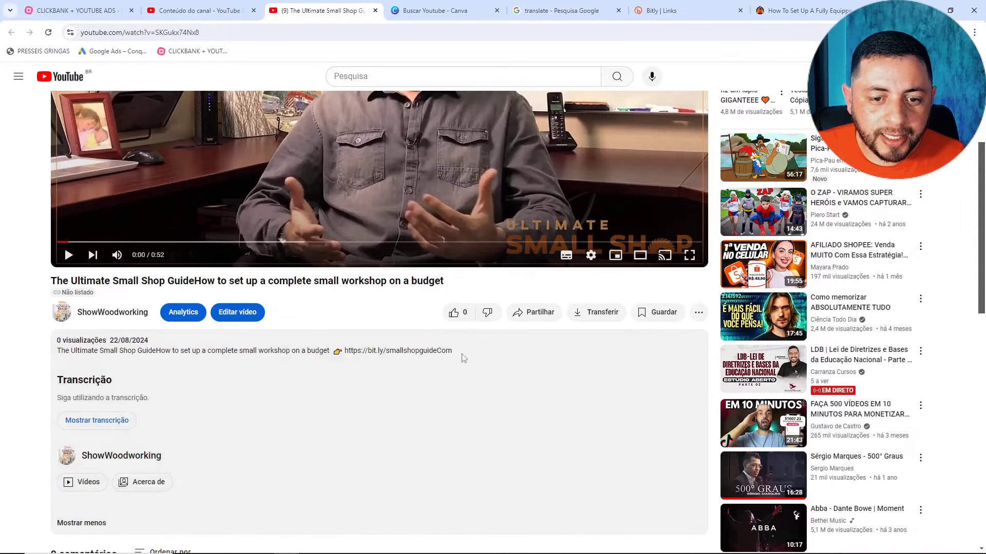
Check the short link at the end of the video's description
drag(452, 351, 344, 352)
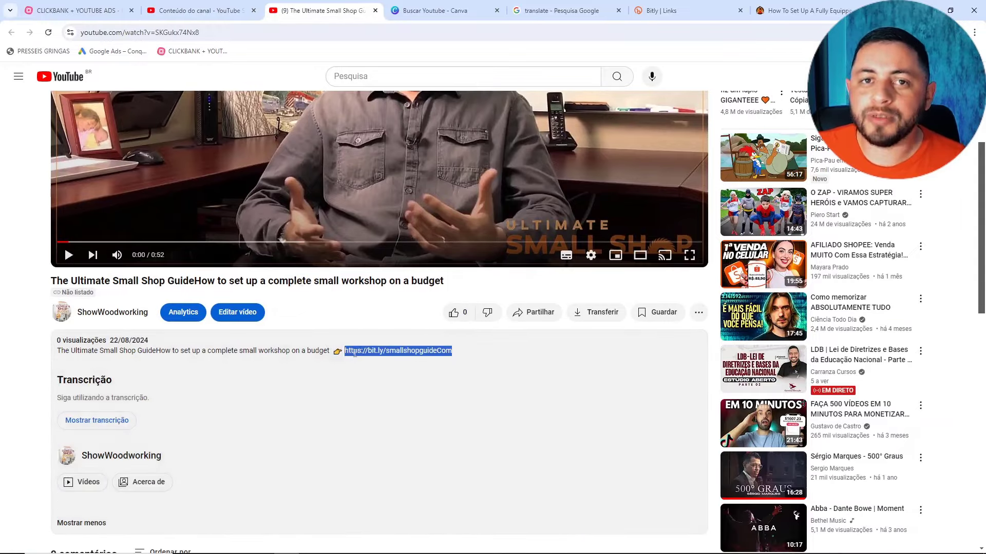
click(438, 365)
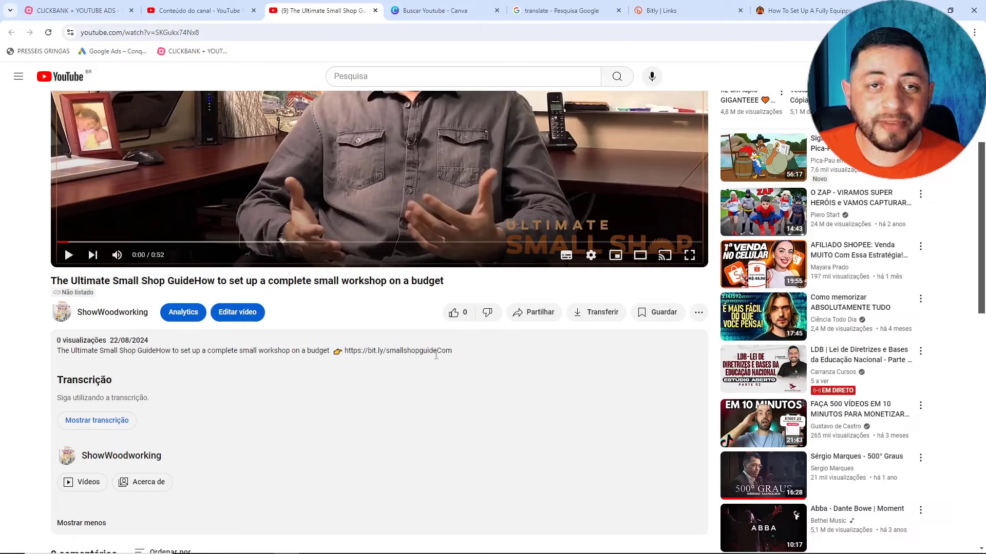
scroll(435, 360, down, 4)
scroll(435, 361, up, 3)
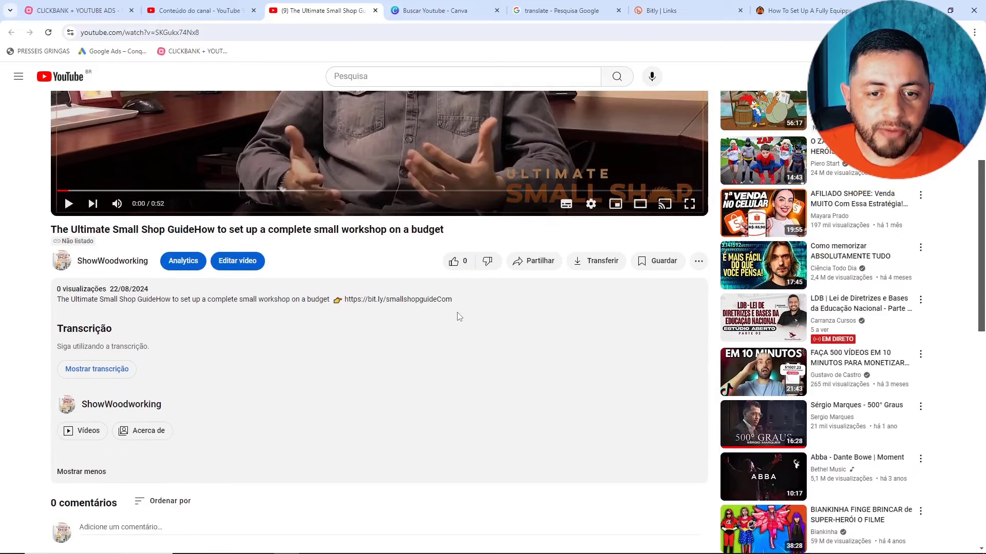
drag(452, 300, 346, 300)
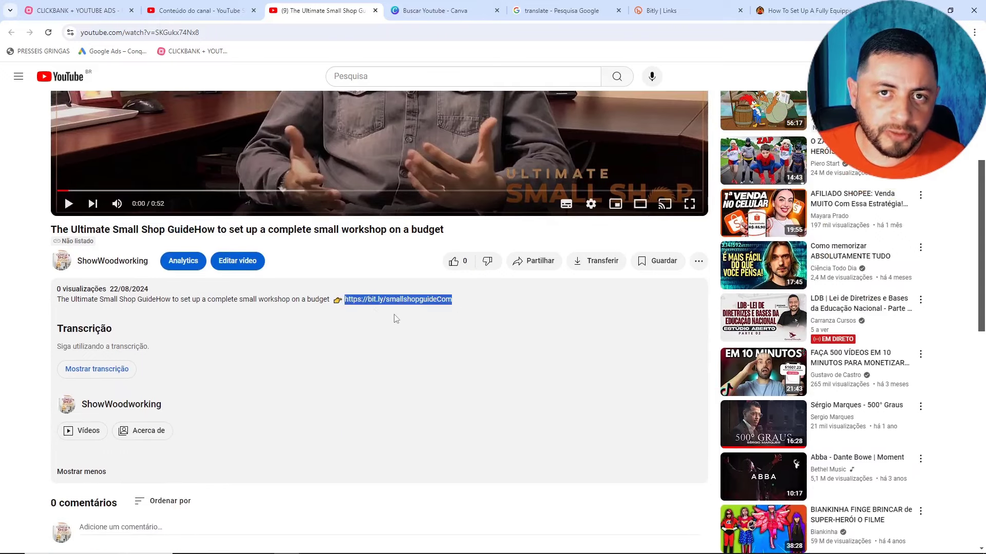
click(458, 304)
Post the copied title text with the hand emoji and short link as a comment on the video
scroll(434, 342, down, 5)
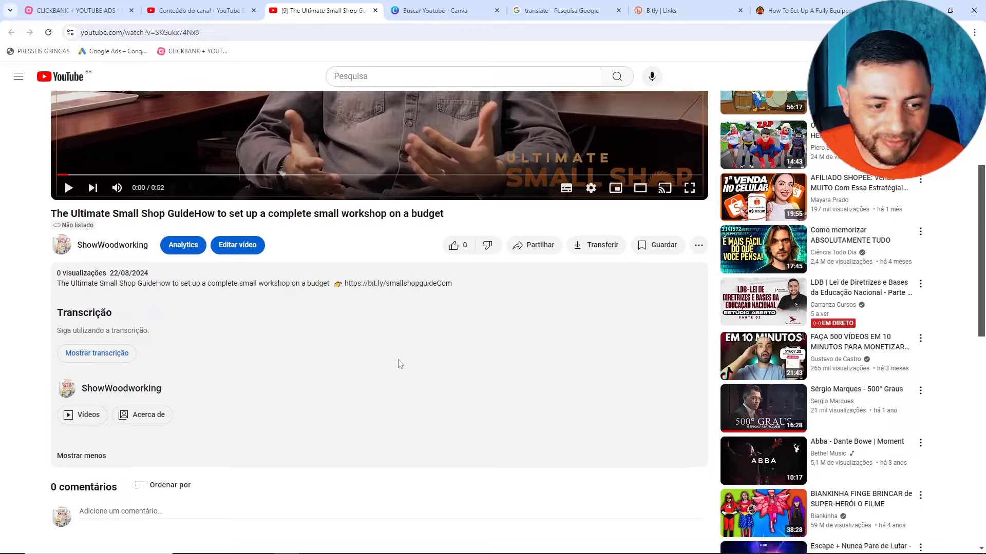
click(160, 270)
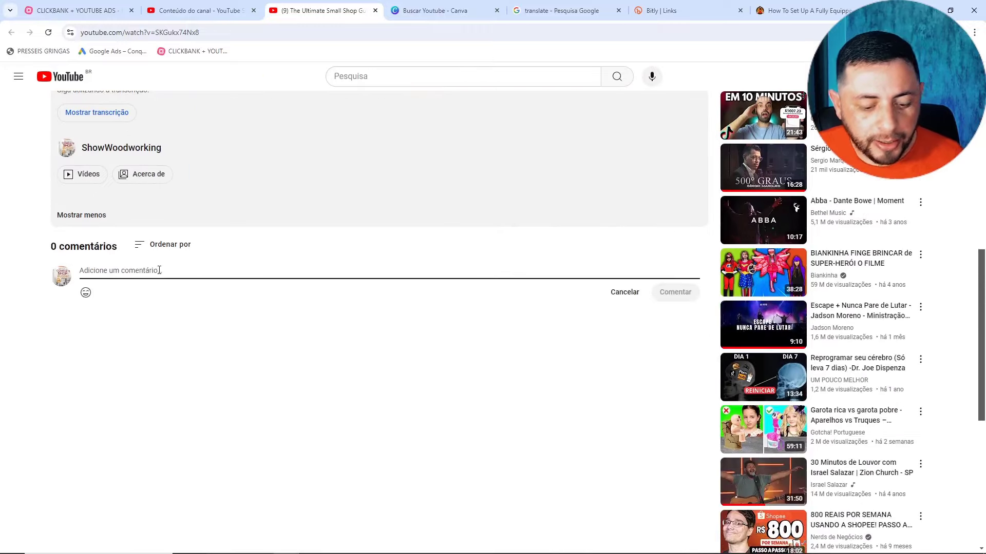
key(ctrl+v)
click(678, 298)
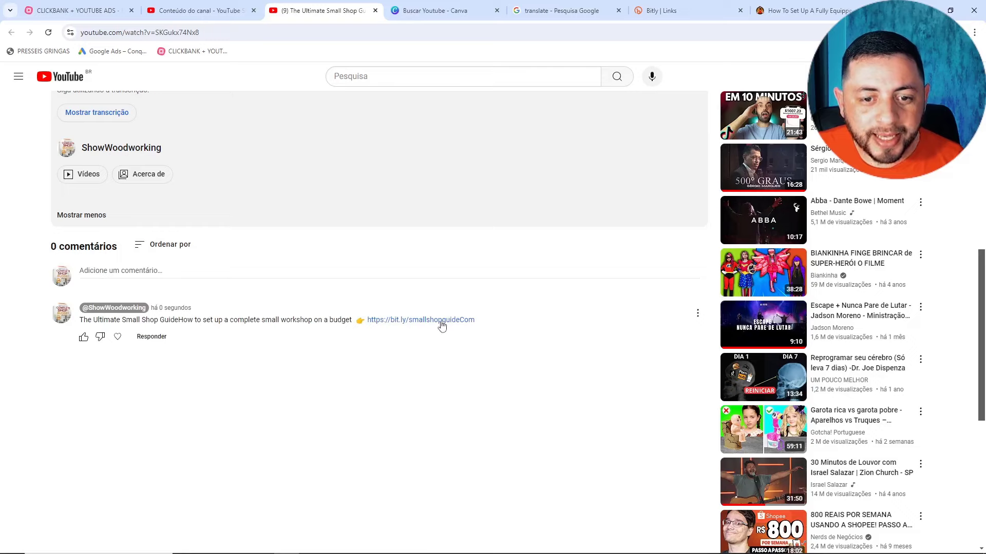
Try to pin the channel's new comment and dismiss the advanced-features dialog
click(698, 313)
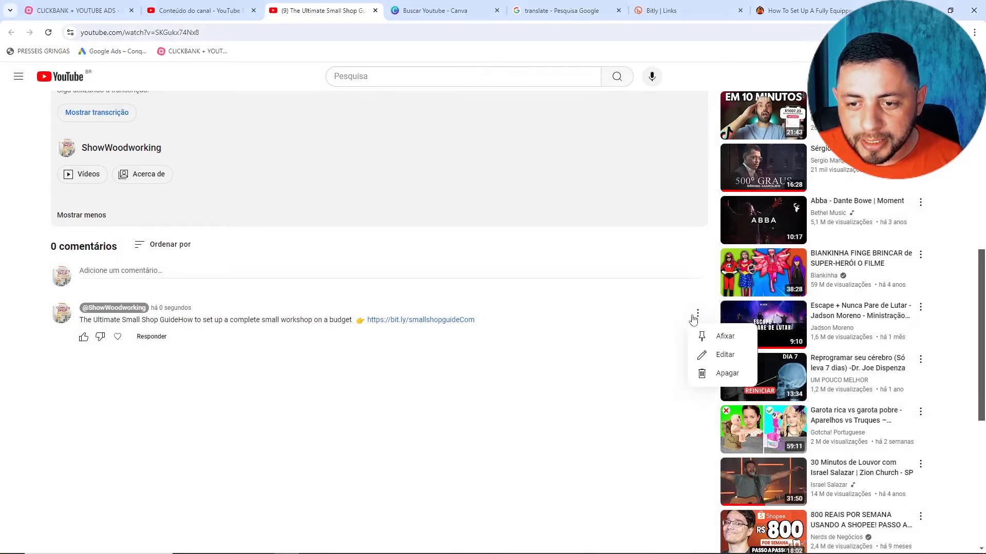
click(722, 336)
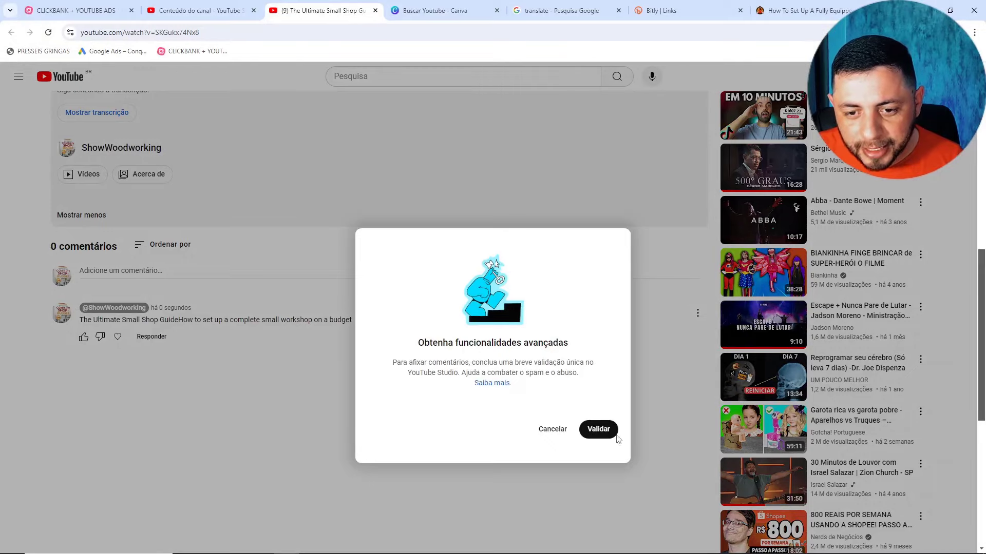
click(559, 432)
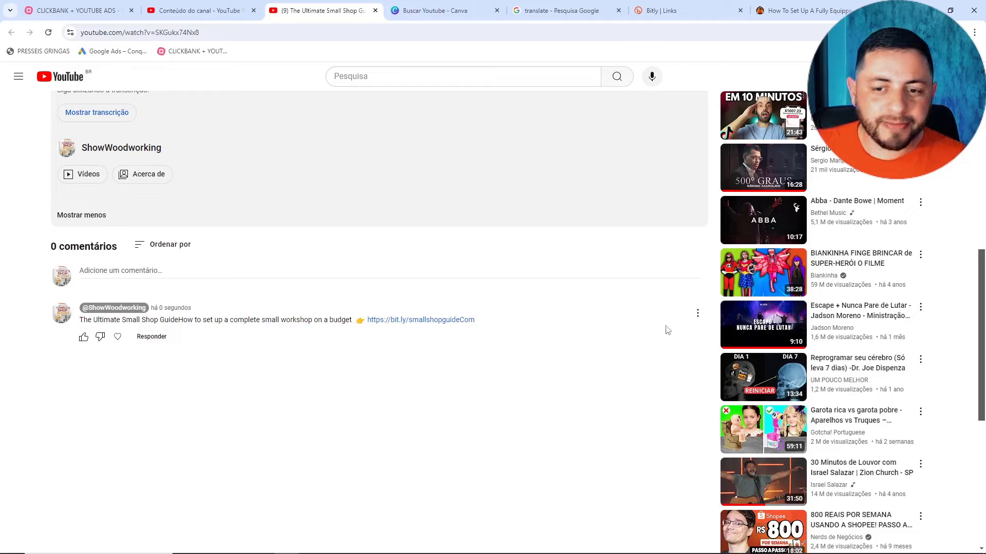
Follow the short link in the comment and check the affiliate ID and tracking parameter in the sales page's URL
click(446, 324)
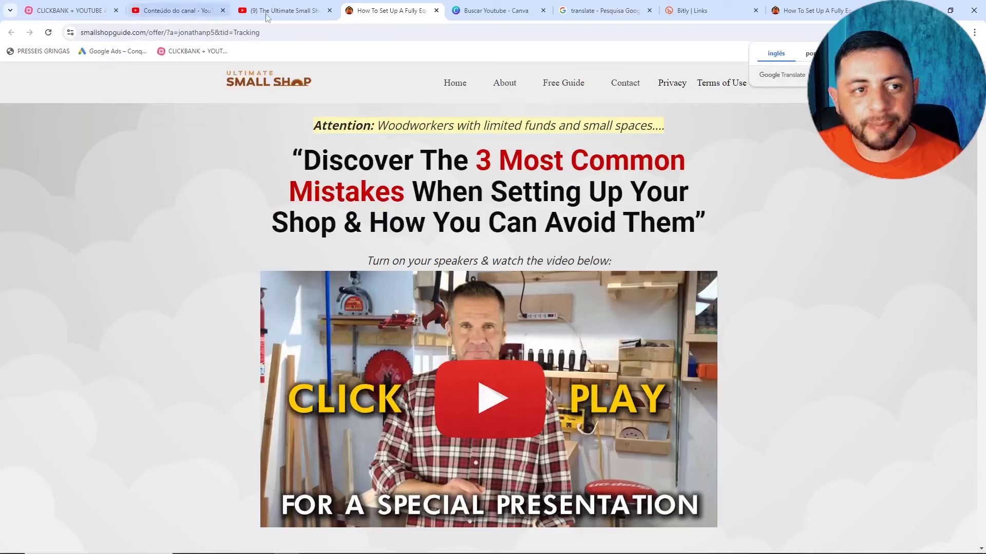
drag(215, 33, 176, 32)
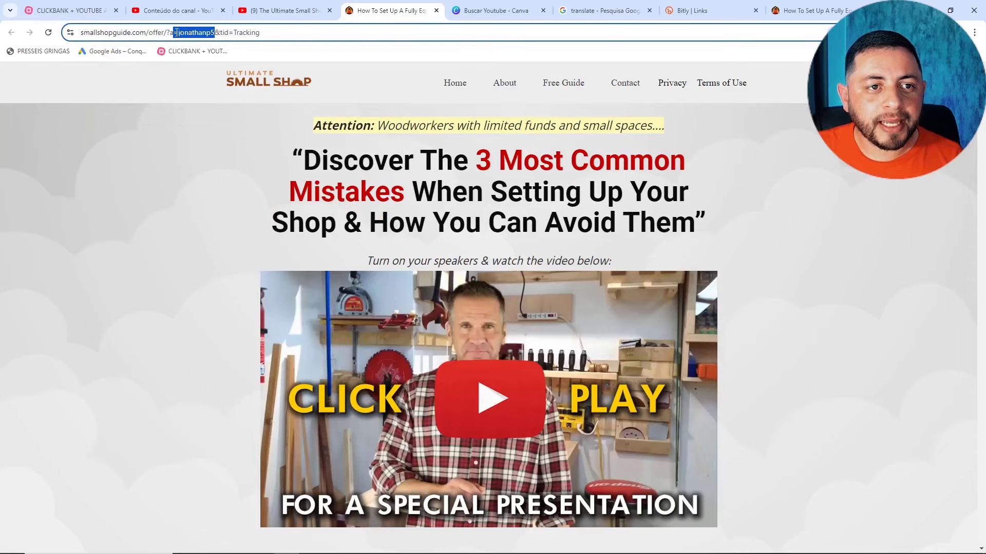
click(283, 32)
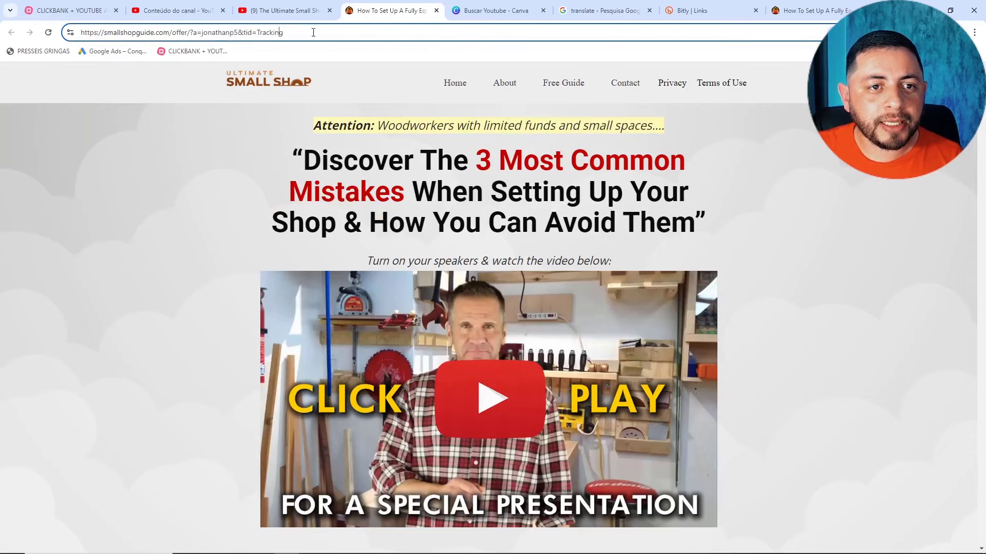
drag(283, 33, 81, 32)
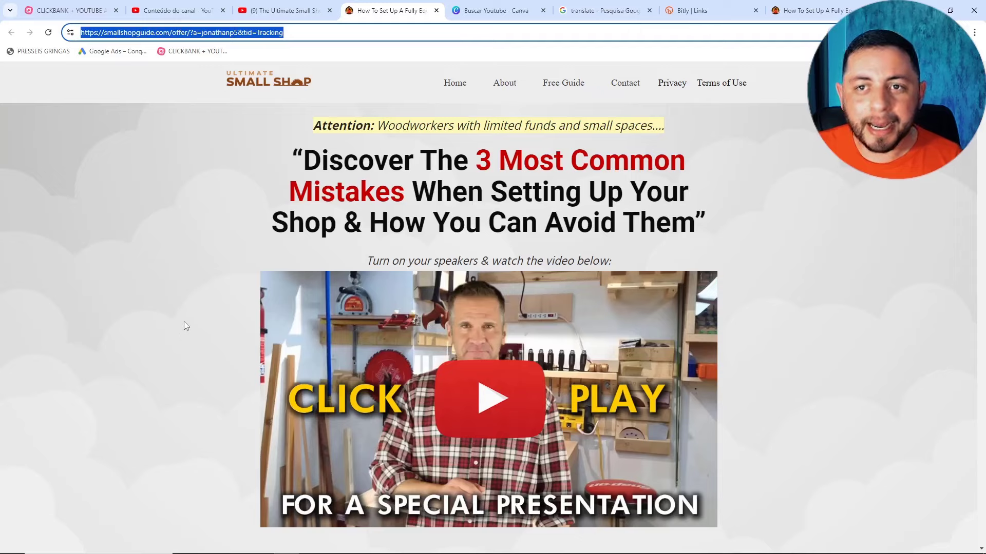
Return briefly to the video's page, and switch to the CLICKBANK + YOUTUBE ADS mind map in MindMeister
click(281, 18)
scroll(303, 267, up, 10)
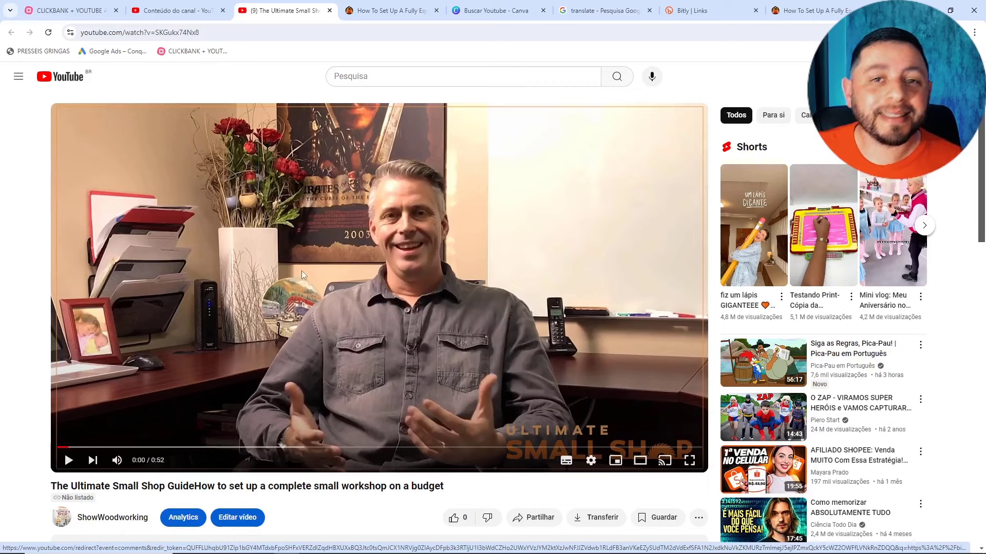
click(76, 12)
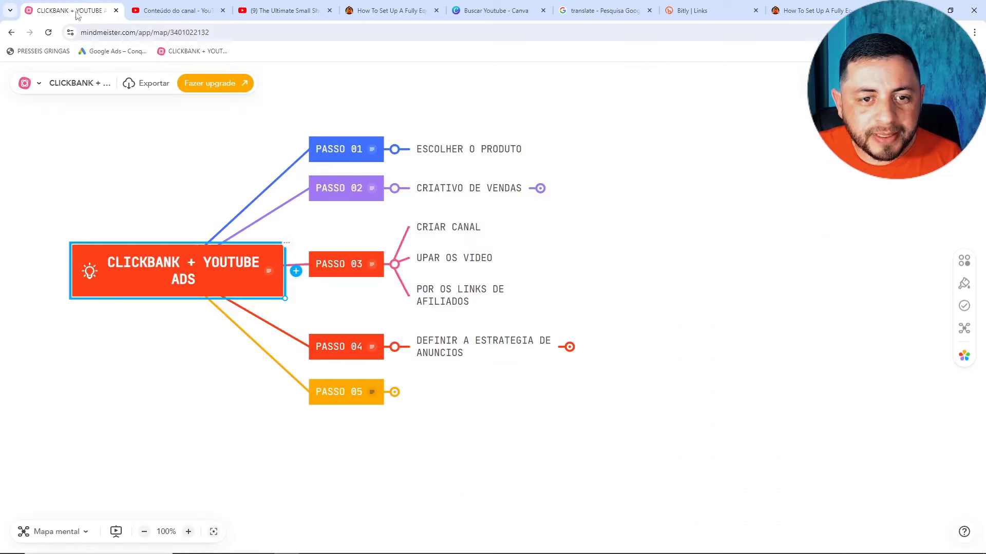